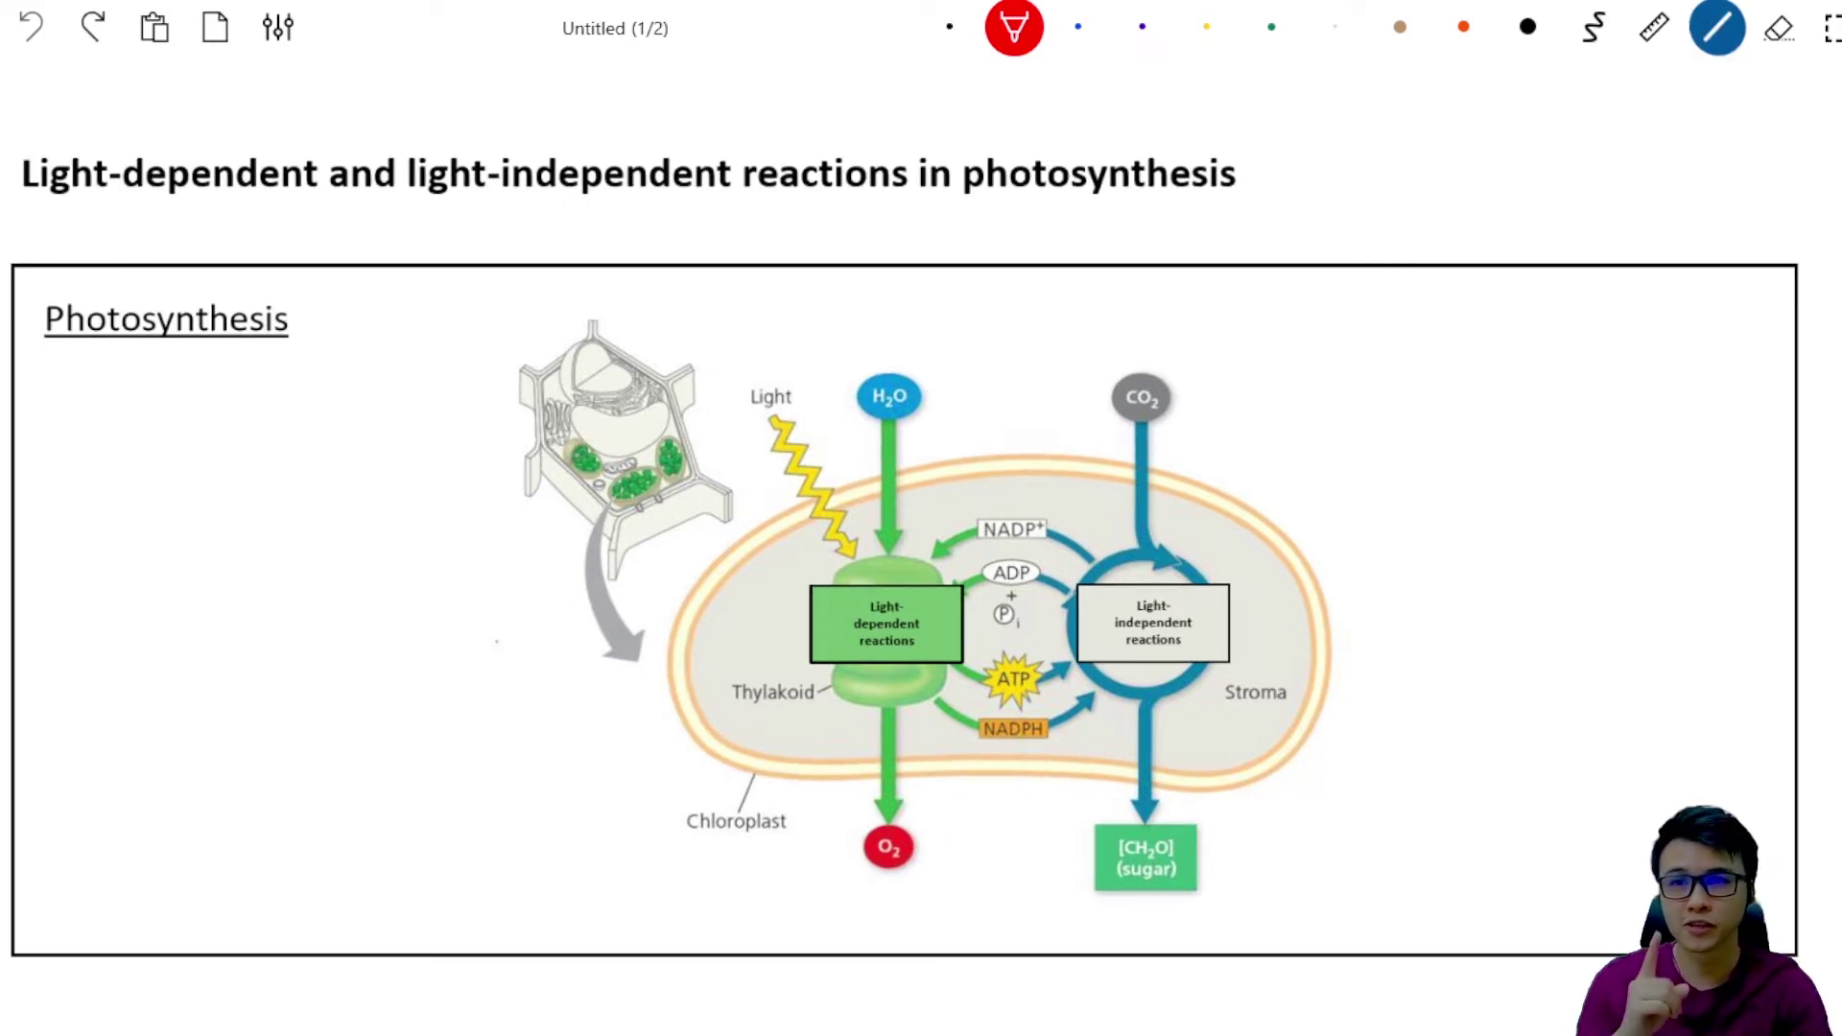
Underline "Light-dependent" and "light-independent reactions" in the page title with straight red lines
{"action": "mouse_move", "coordinate": [22, 196]}
{"action": "left_mouse_down"}
{"action": "mouse_move", "coordinate": [645, 213]}
{"action": "mouse_move", "coordinate": [906, 199]}
{"action": "left_mouse_up"}
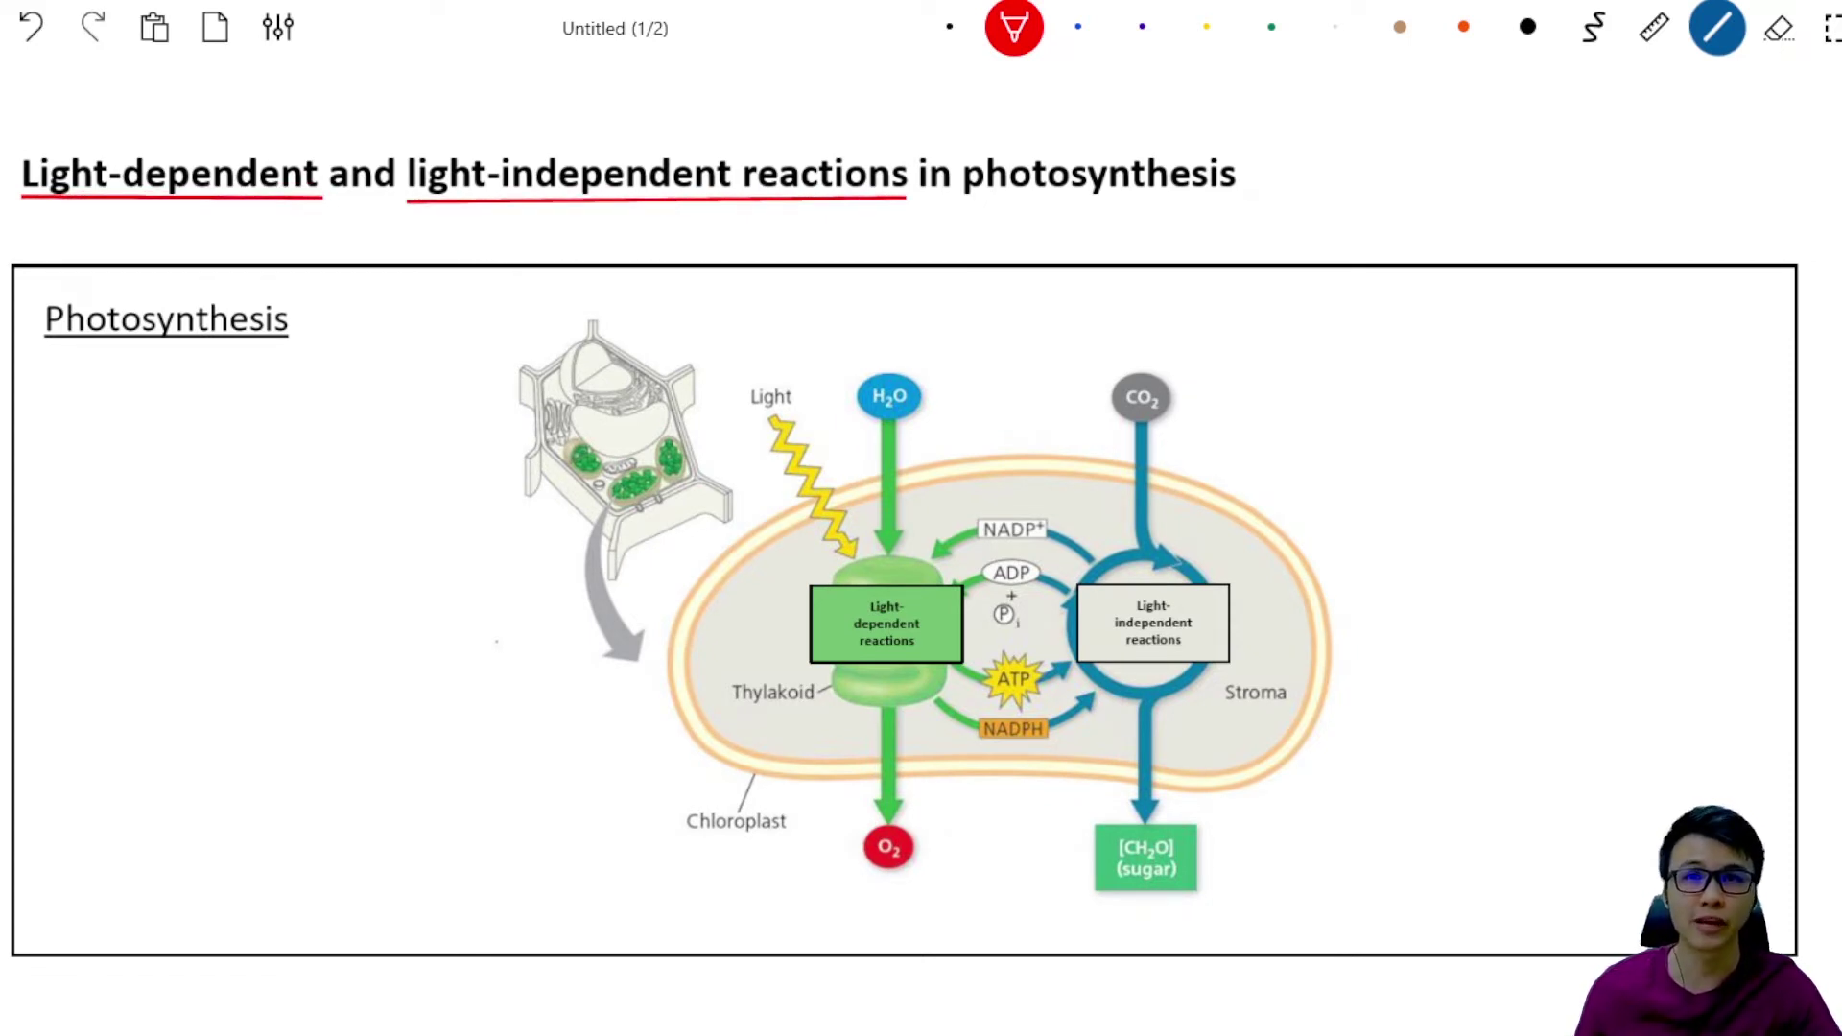
{"action": "key", "text": "l"}
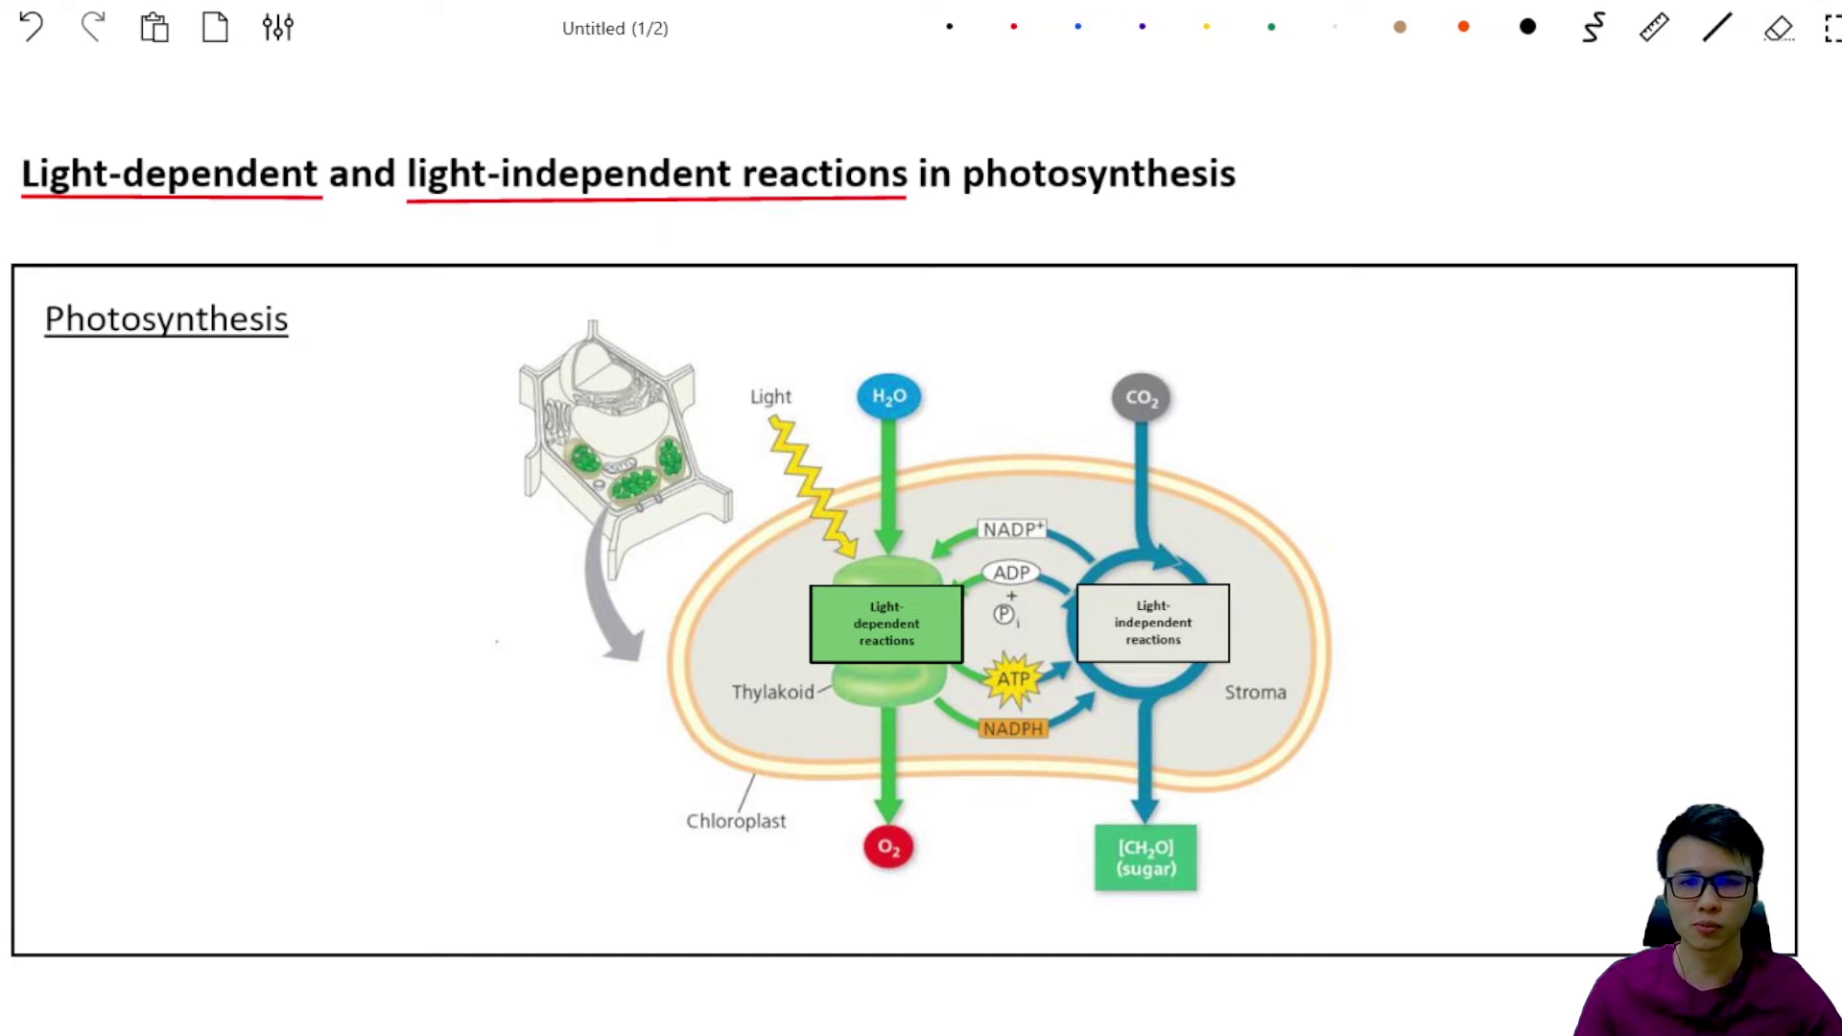
Handwrite a red tick and the word "light" beside the "Light-dependent reactions" heading on page 2
{"action": "scroll", "coordinate": [883, 705], "scroll_direction": "up", "scroll_amount": 4}
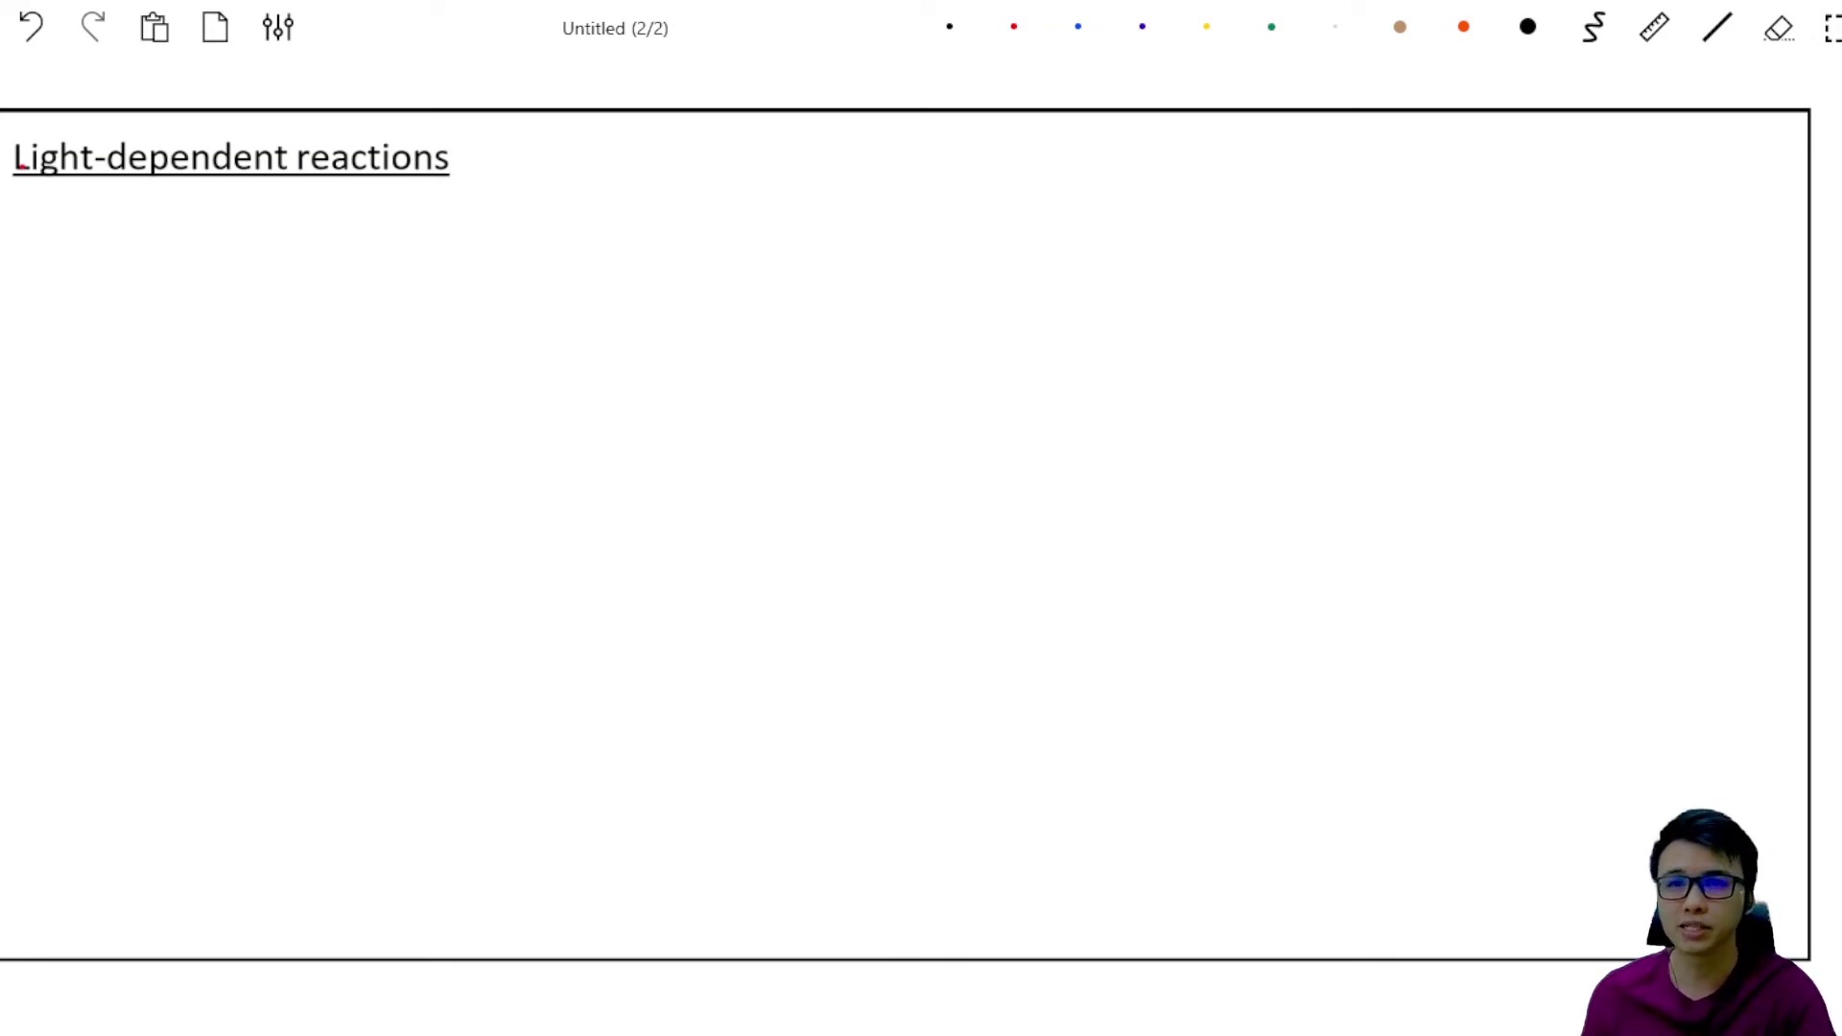
{"action": "left_click", "coordinate": [1014, 27]}
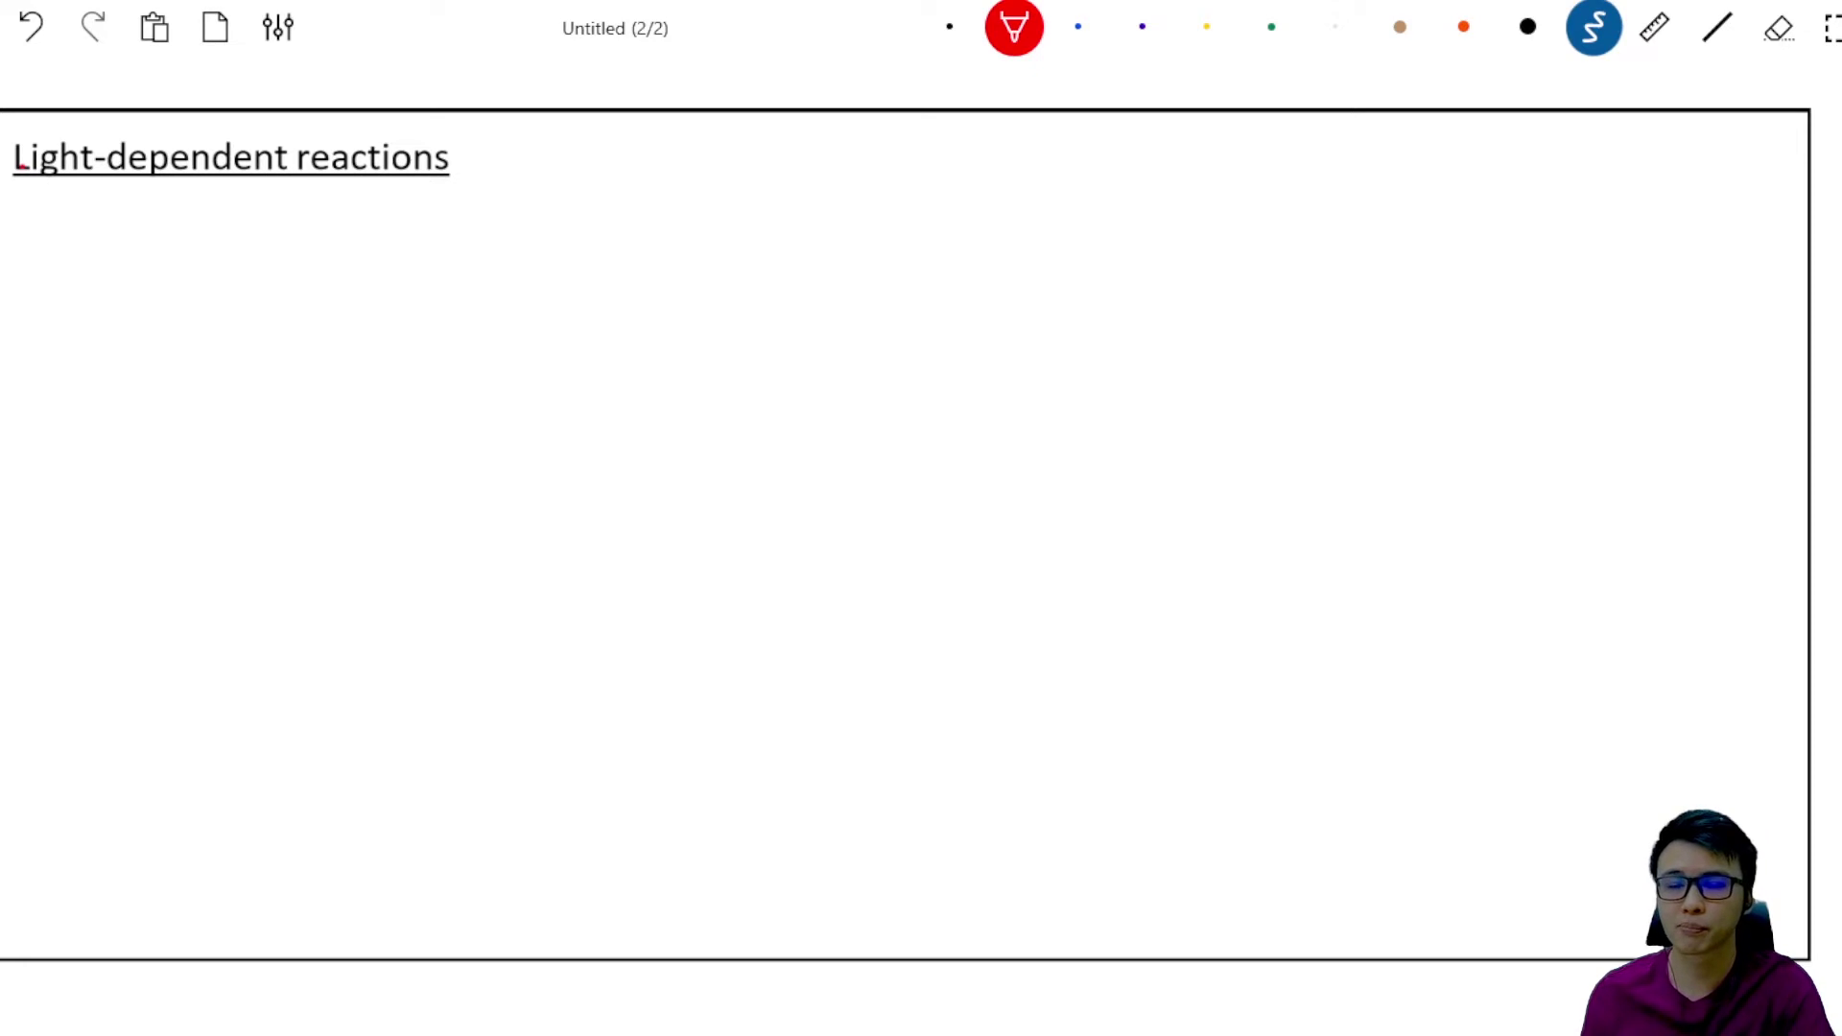
{"action": "left_click_drag", "start_coordinate": [479, 155], "coordinate": [514, 140]}
{"action": "left_click_drag", "start_coordinate": [532, 142], "coordinate": [536, 177]}
{"action": "mouse_move", "coordinate": [542, 155]}
{"action": "left_mouse_down"}
{"action": "mouse_move", "coordinate": [553, 190]}
{"action": "mouse_move", "coordinate": [583, 175]}
{"action": "left_mouse_up"}
{"action": "mouse_move", "coordinate": [581, 159]}
{"action": "left_mouse_down"}
{"action": "mouse_move", "coordinate": [606, 157]}
{"action": "mouse_move", "coordinate": [597, 182]}
{"action": "left_mouse_up"}
Draw a sun below the heading as a red circle surrounded by short freehand rays
{"action": "left_click", "coordinate": [1717, 27]}
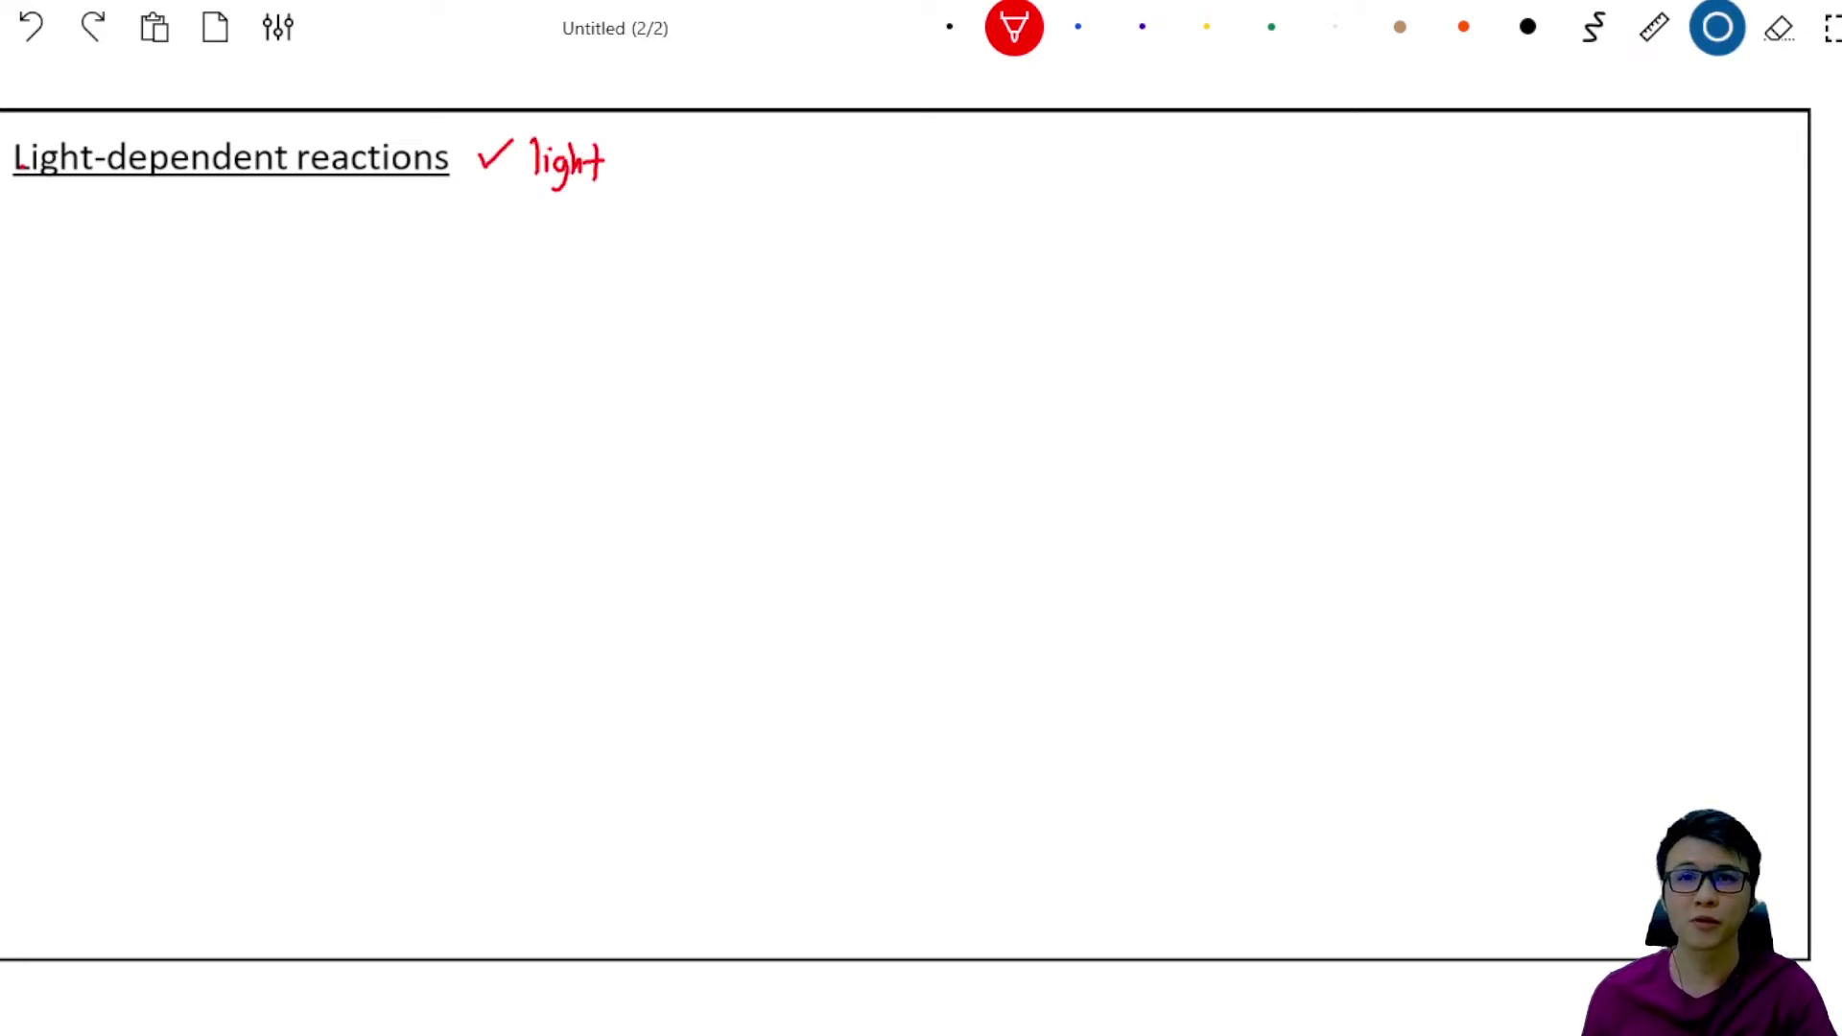
{"action": "left_click_drag", "start_coordinate": [74, 315], "coordinate": [234, 476]}
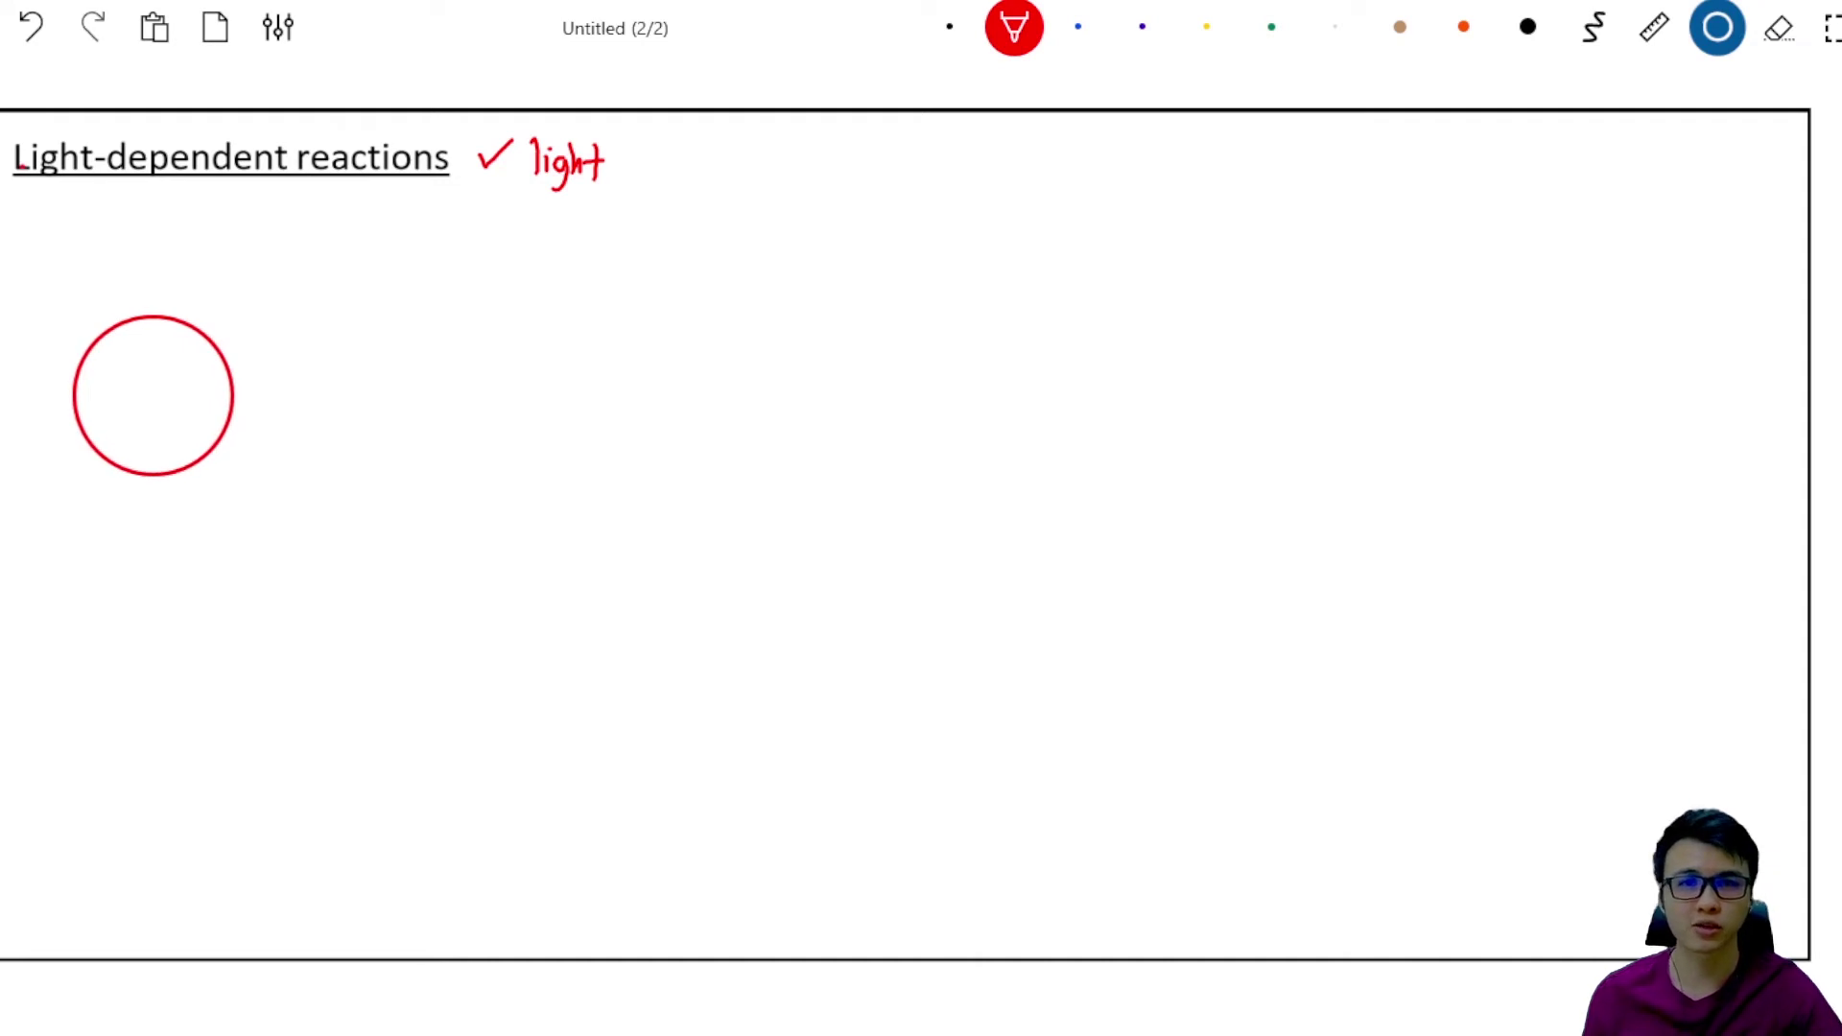
{"action": "left_click", "coordinate": [1593, 26]}
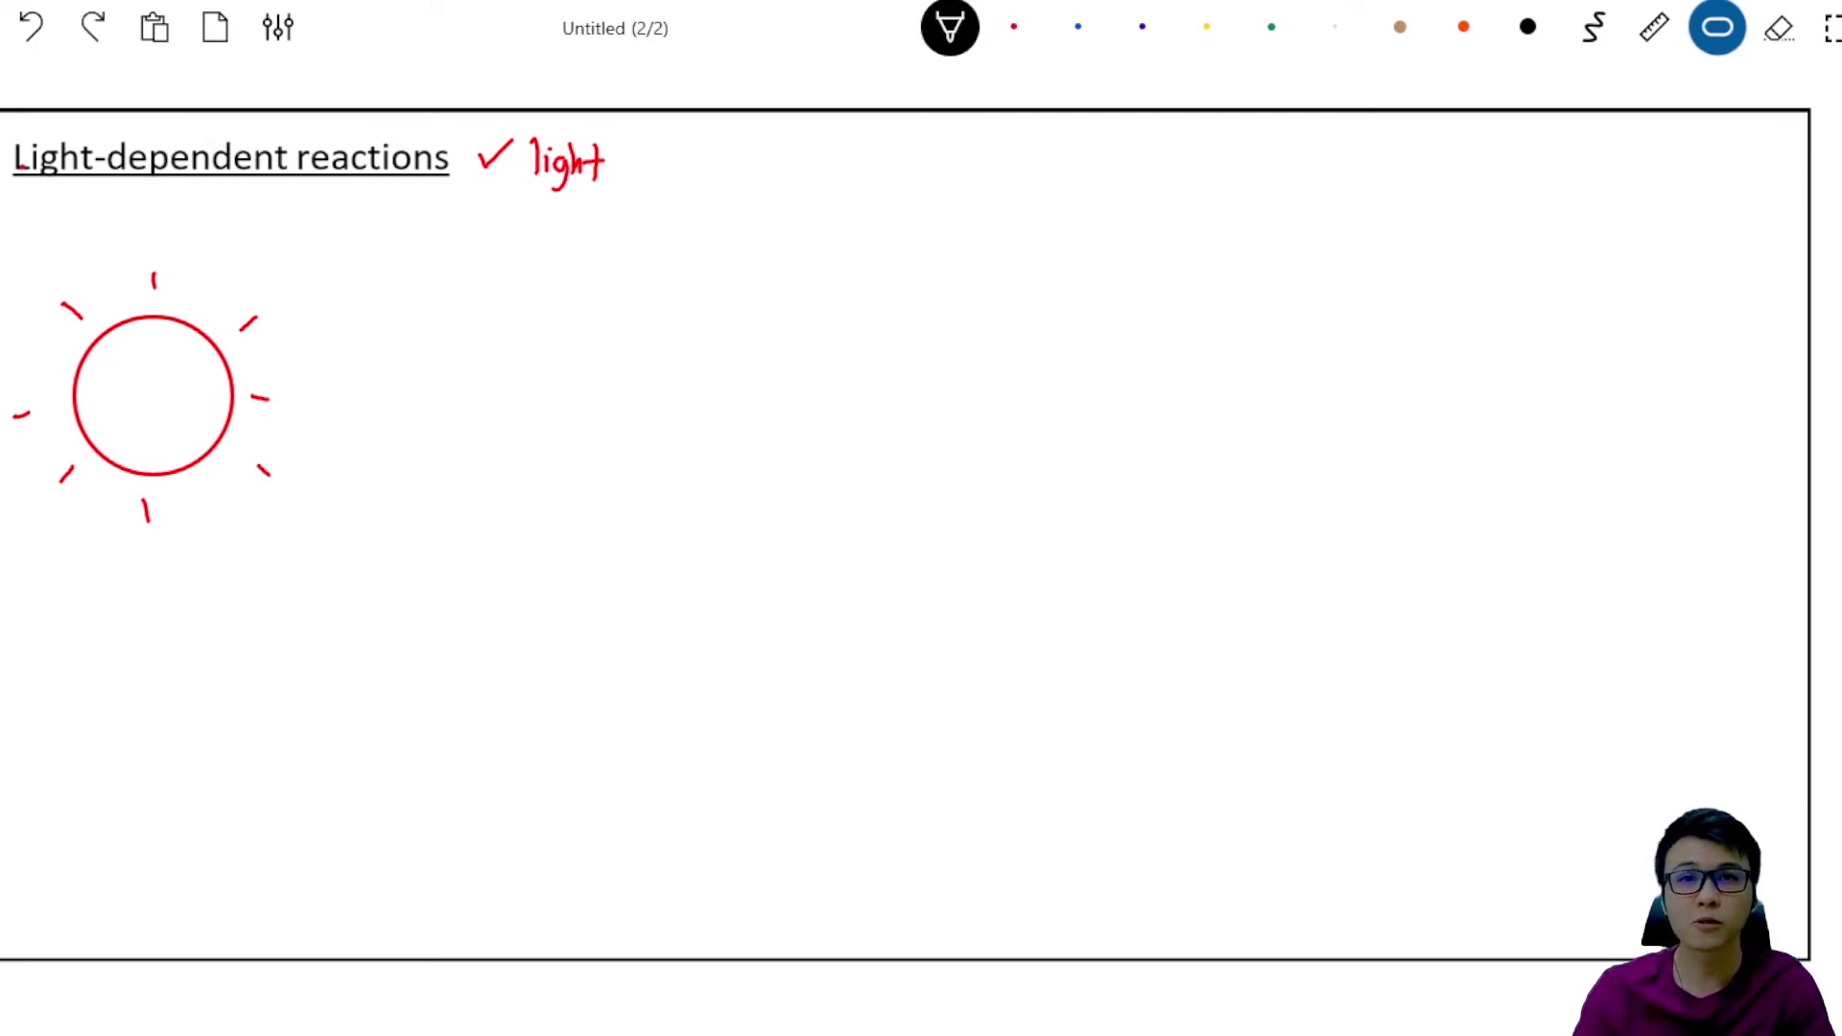
Draw a double black rounded outline below the sun and label it "chloroplast" in blue with an arrow
{"action": "mouse_move", "coordinate": [23, 746]}
{"action": "left_mouse_down"}
{"action": "mouse_move", "coordinate": [329, 859]}
{"action": "mouse_move", "coordinate": [412, 950]}
{"action": "mouse_move", "coordinate": [395, 890]}
{"action": "left_mouse_up"}
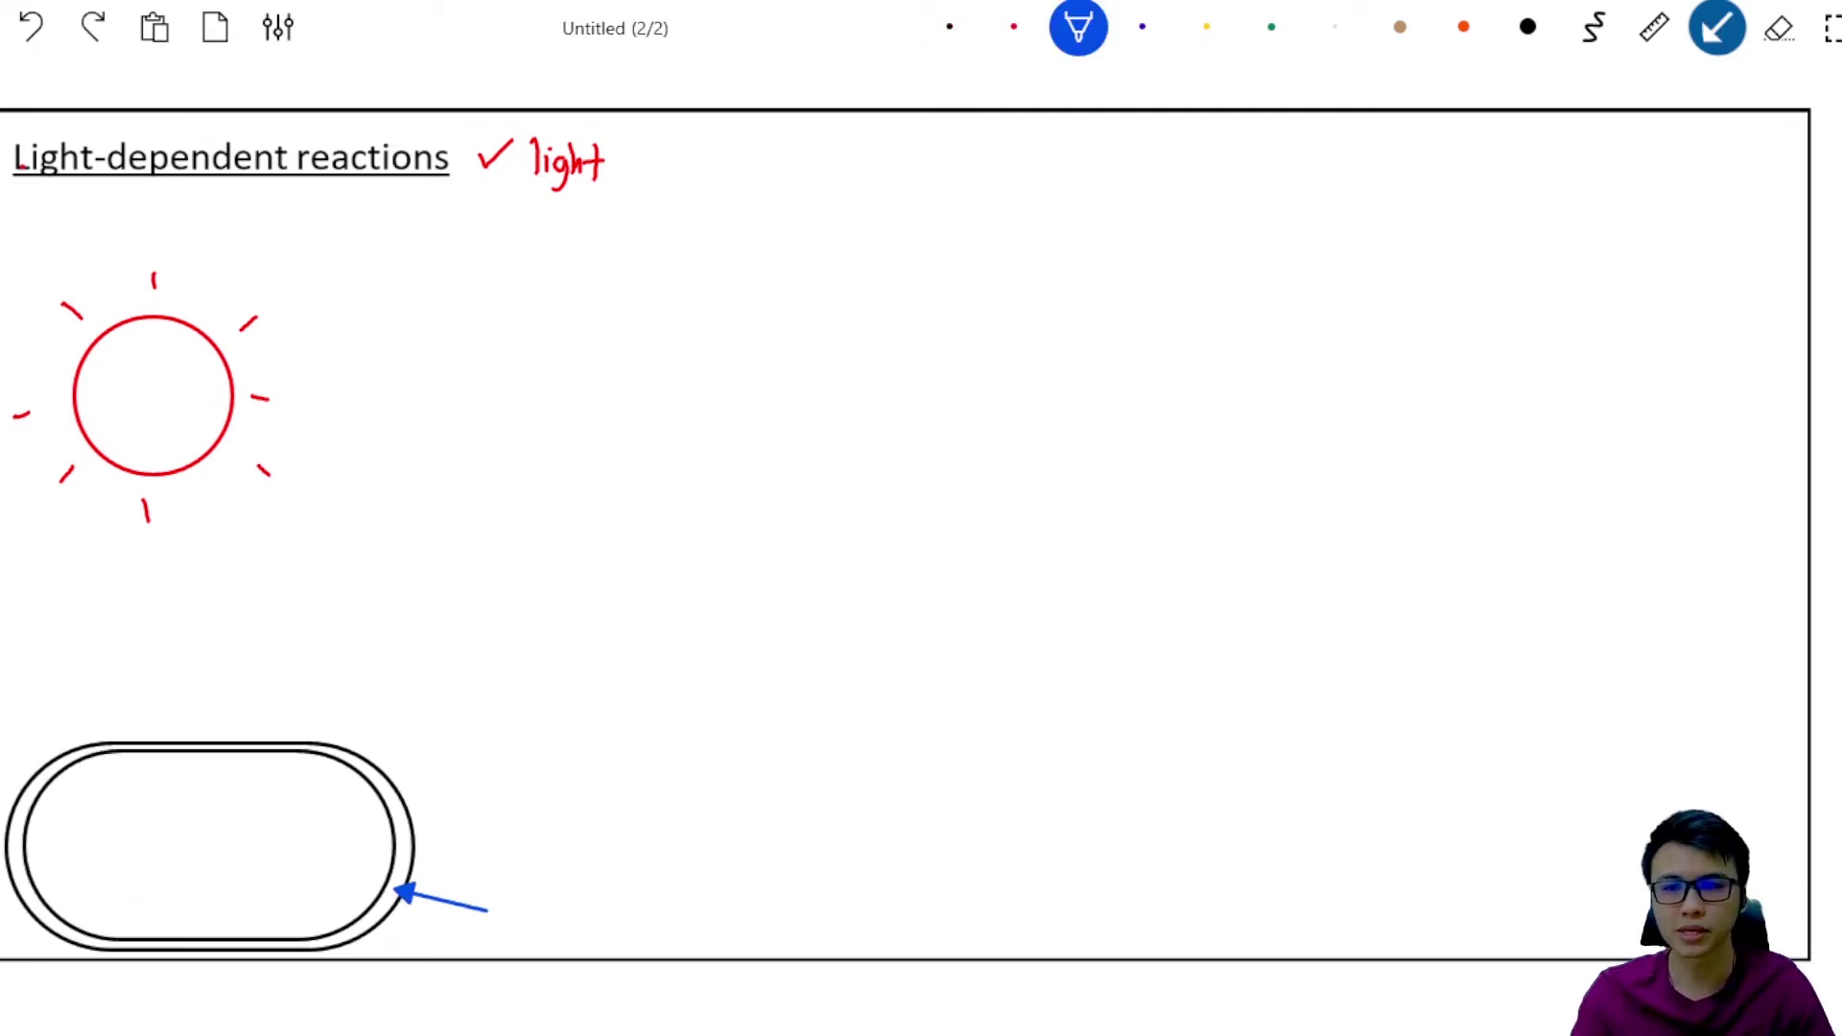
{"action": "left_click", "coordinate": [1593, 27]}
{"action": "left_click_drag", "start_coordinate": [524, 895], "coordinate": [527, 916]}
{"action": "left_click_drag", "start_coordinate": [529, 886], "coordinate": [540, 912]}
{"action": "left_click_drag", "start_coordinate": [545, 883], "coordinate": [547, 913]}
{"action": "left_click_drag", "start_coordinate": [552, 900], "coordinate": [550, 902]}
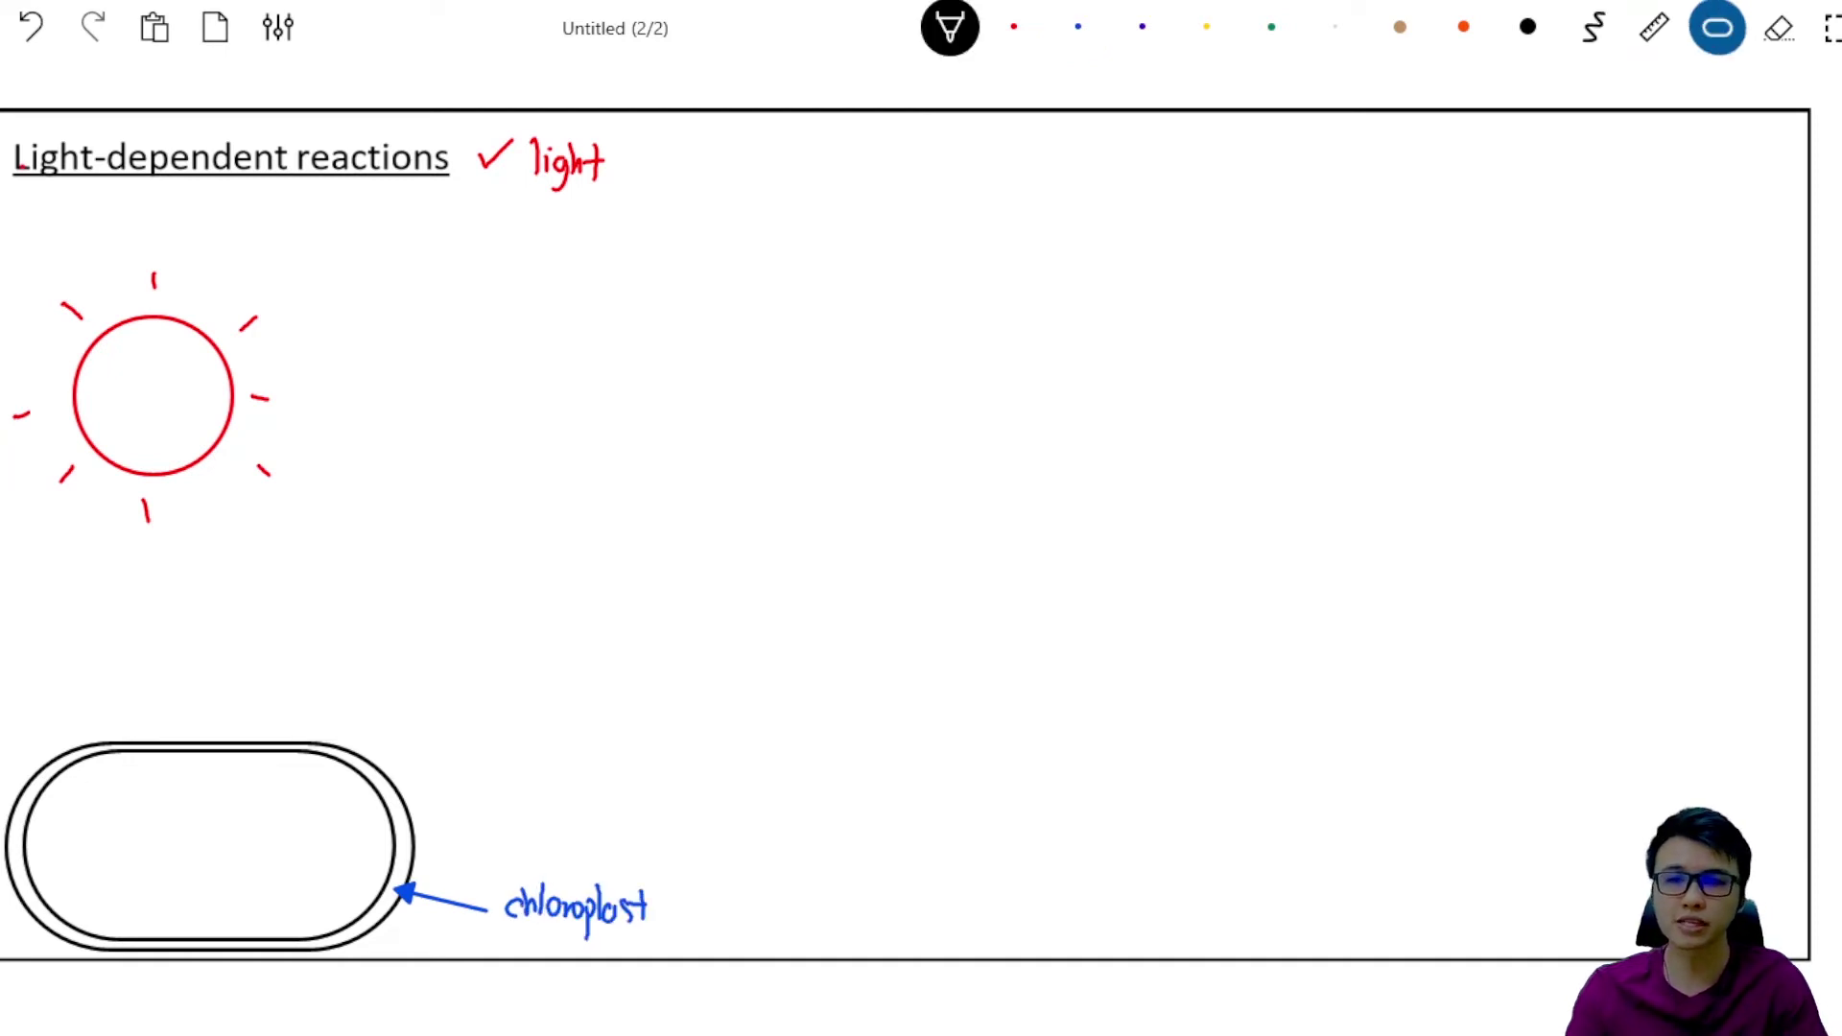
Stack three black rounded shapes inside the chloroplast and label the top one "Thylakoid" in blue with an arrow
{"action": "left_click_drag", "start_coordinate": [71, 799], "coordinate": [173, 831]}
{"action": "left_click_drag", "start_coordinate": [73, 831], "coordinate": [174, 898]}
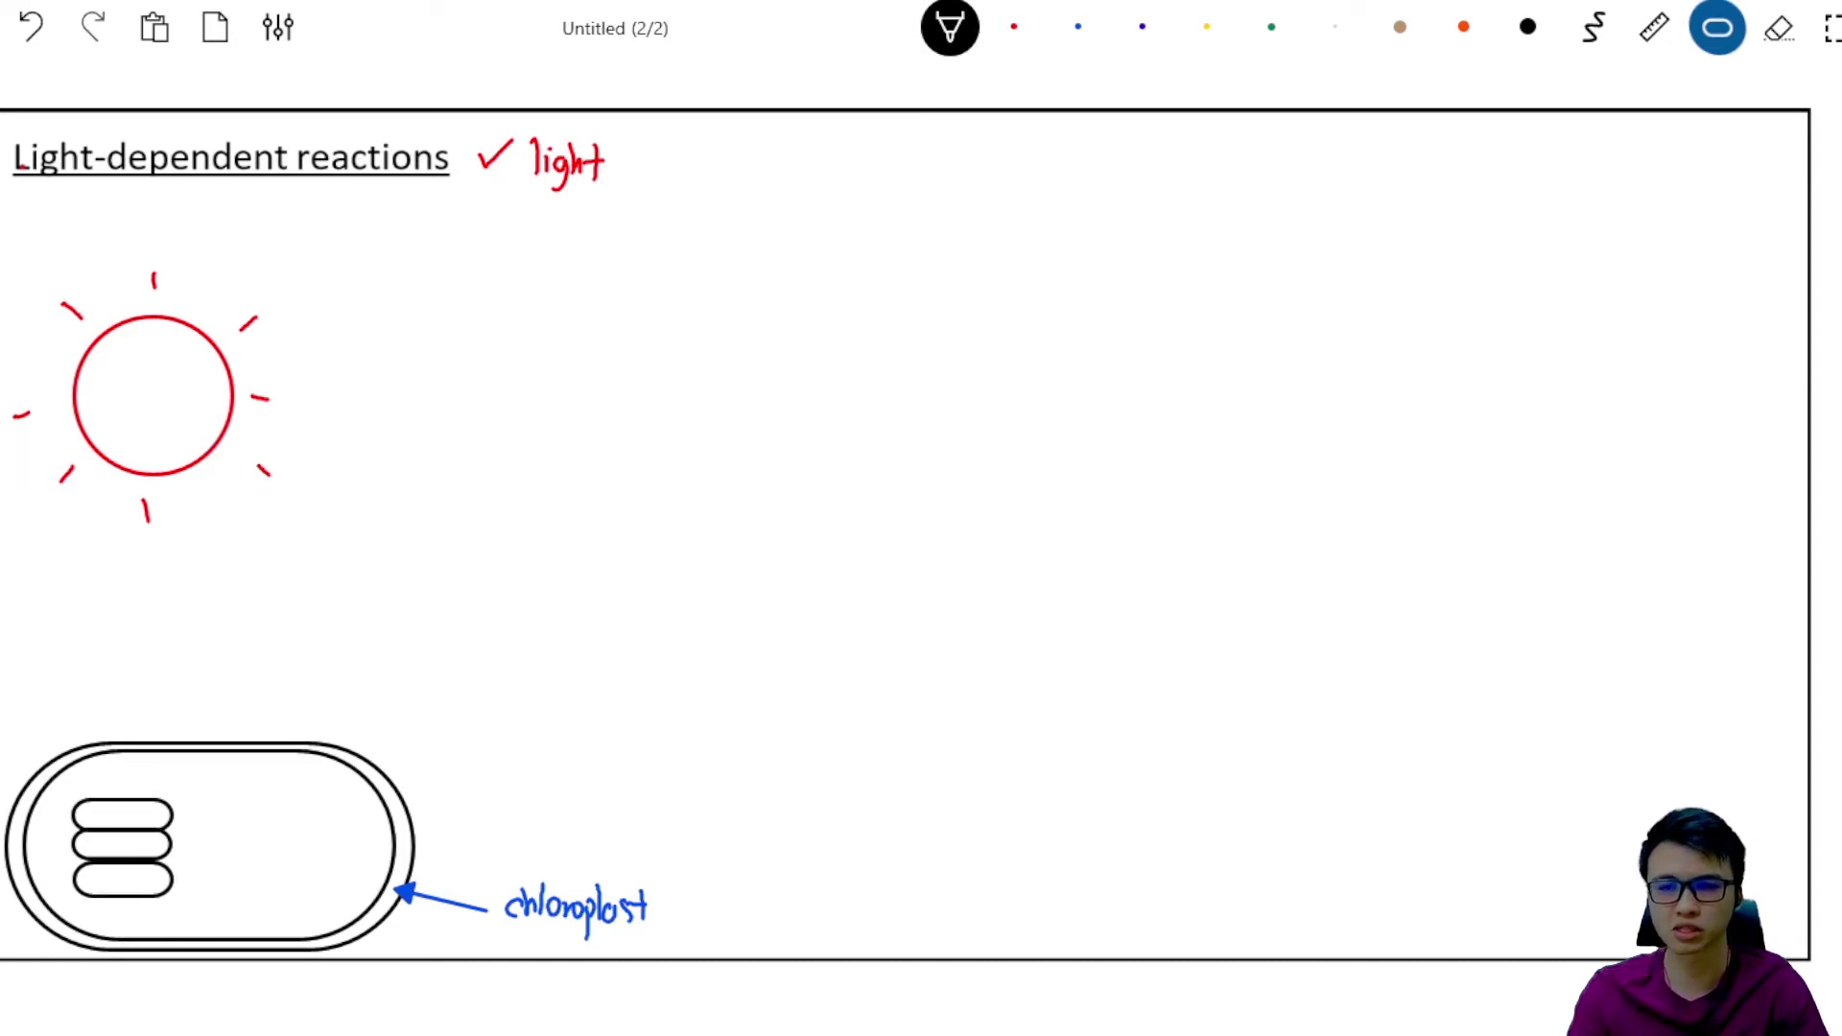
{"action": "left_click_drag", "start_coordinate": [21, 656], "coordinate": [43, 655]}
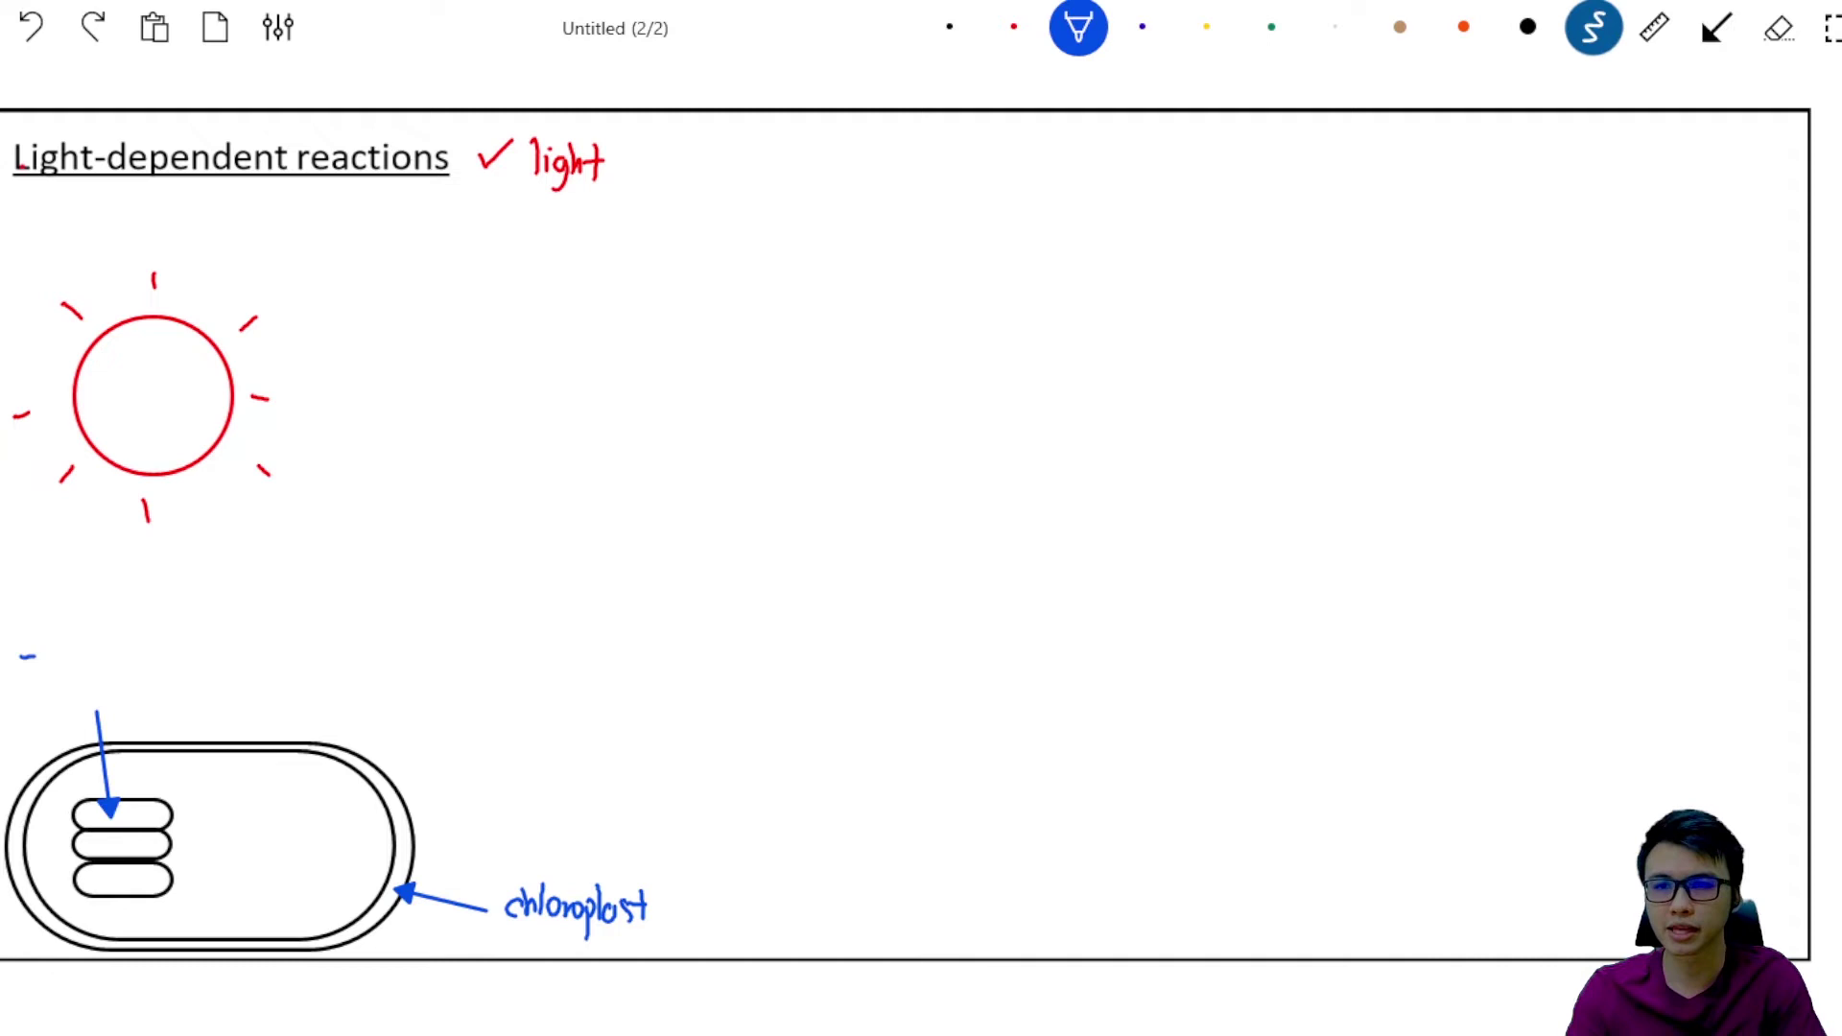
{"action": "left_click_drag", "start_coordinate": [34, 657], "coordinate": [36, 680]}
{"action": "left_click_drag", "start_coordinate": [49, 650], "coordinate": [60, 679]}
{"action": "left_click_drag", "start_coordinate": [64, 662], "coordinate": [77, 676]}
Fill the upper two thylakoids with small green dots
{"action": "left_click", "coordinate": [1271, 27]}
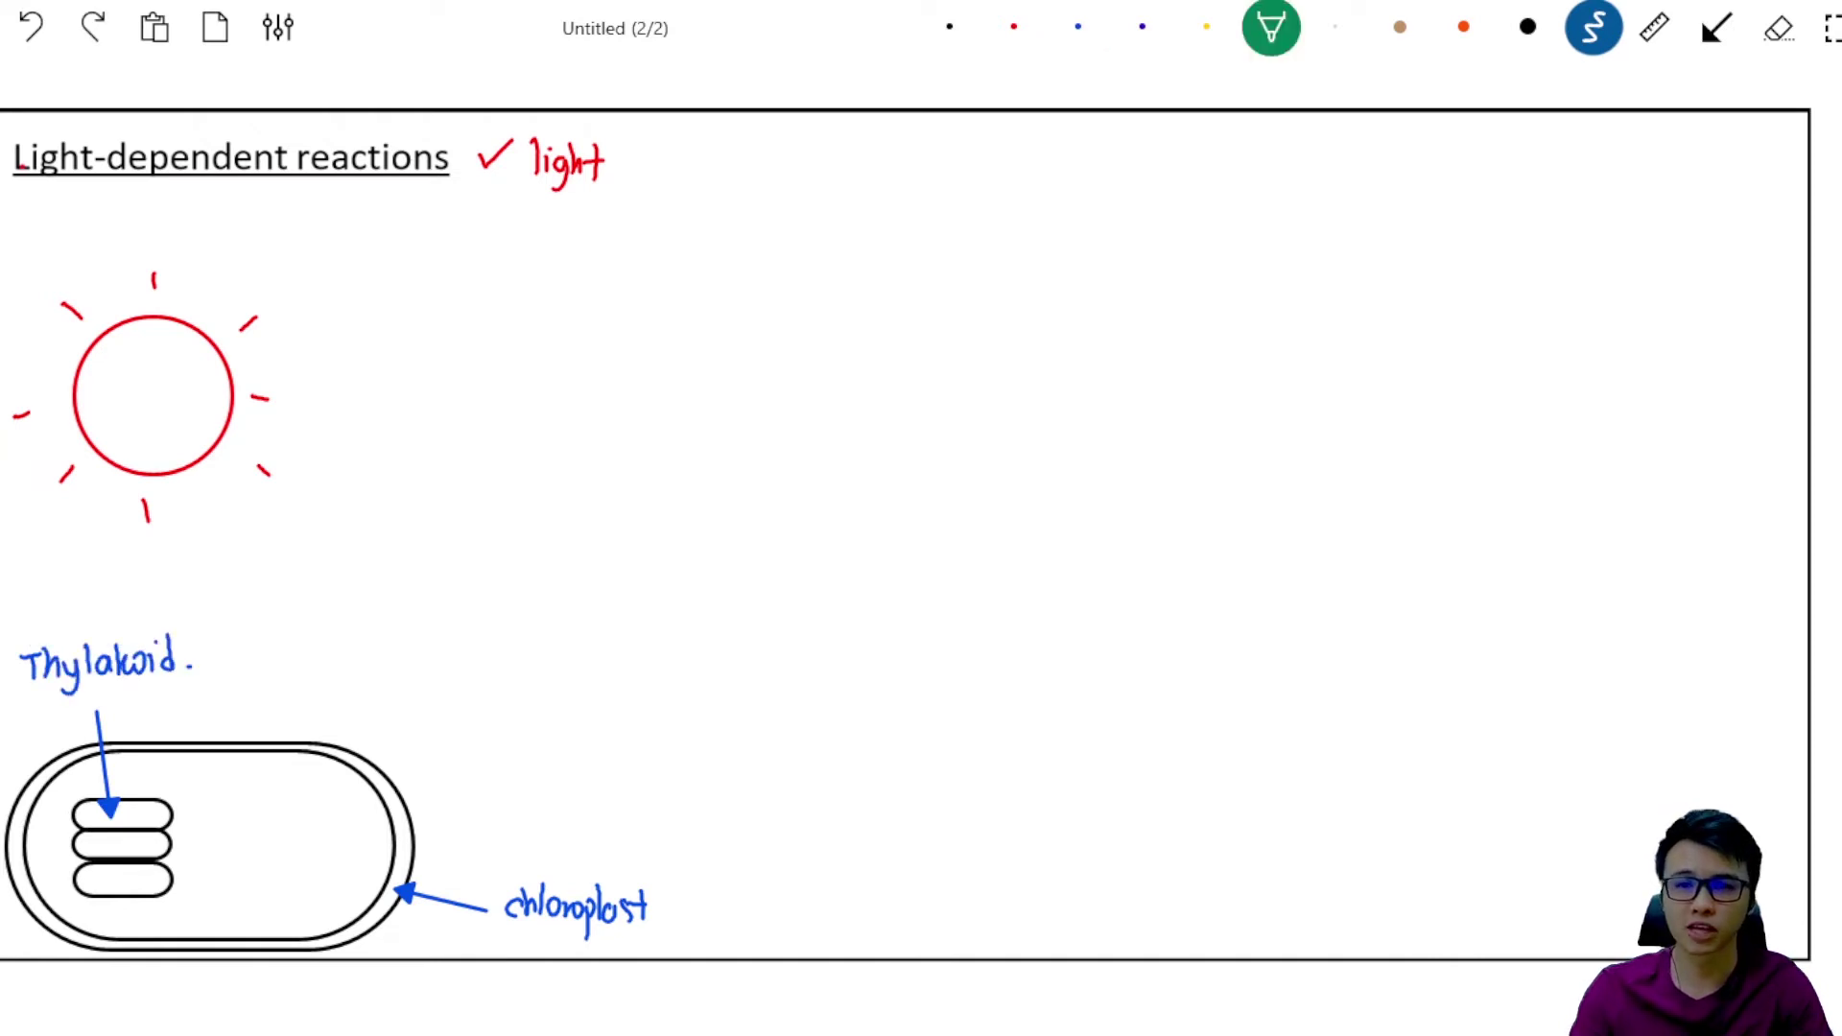
{"action": "left_click", "coordinate": [140, 804]}
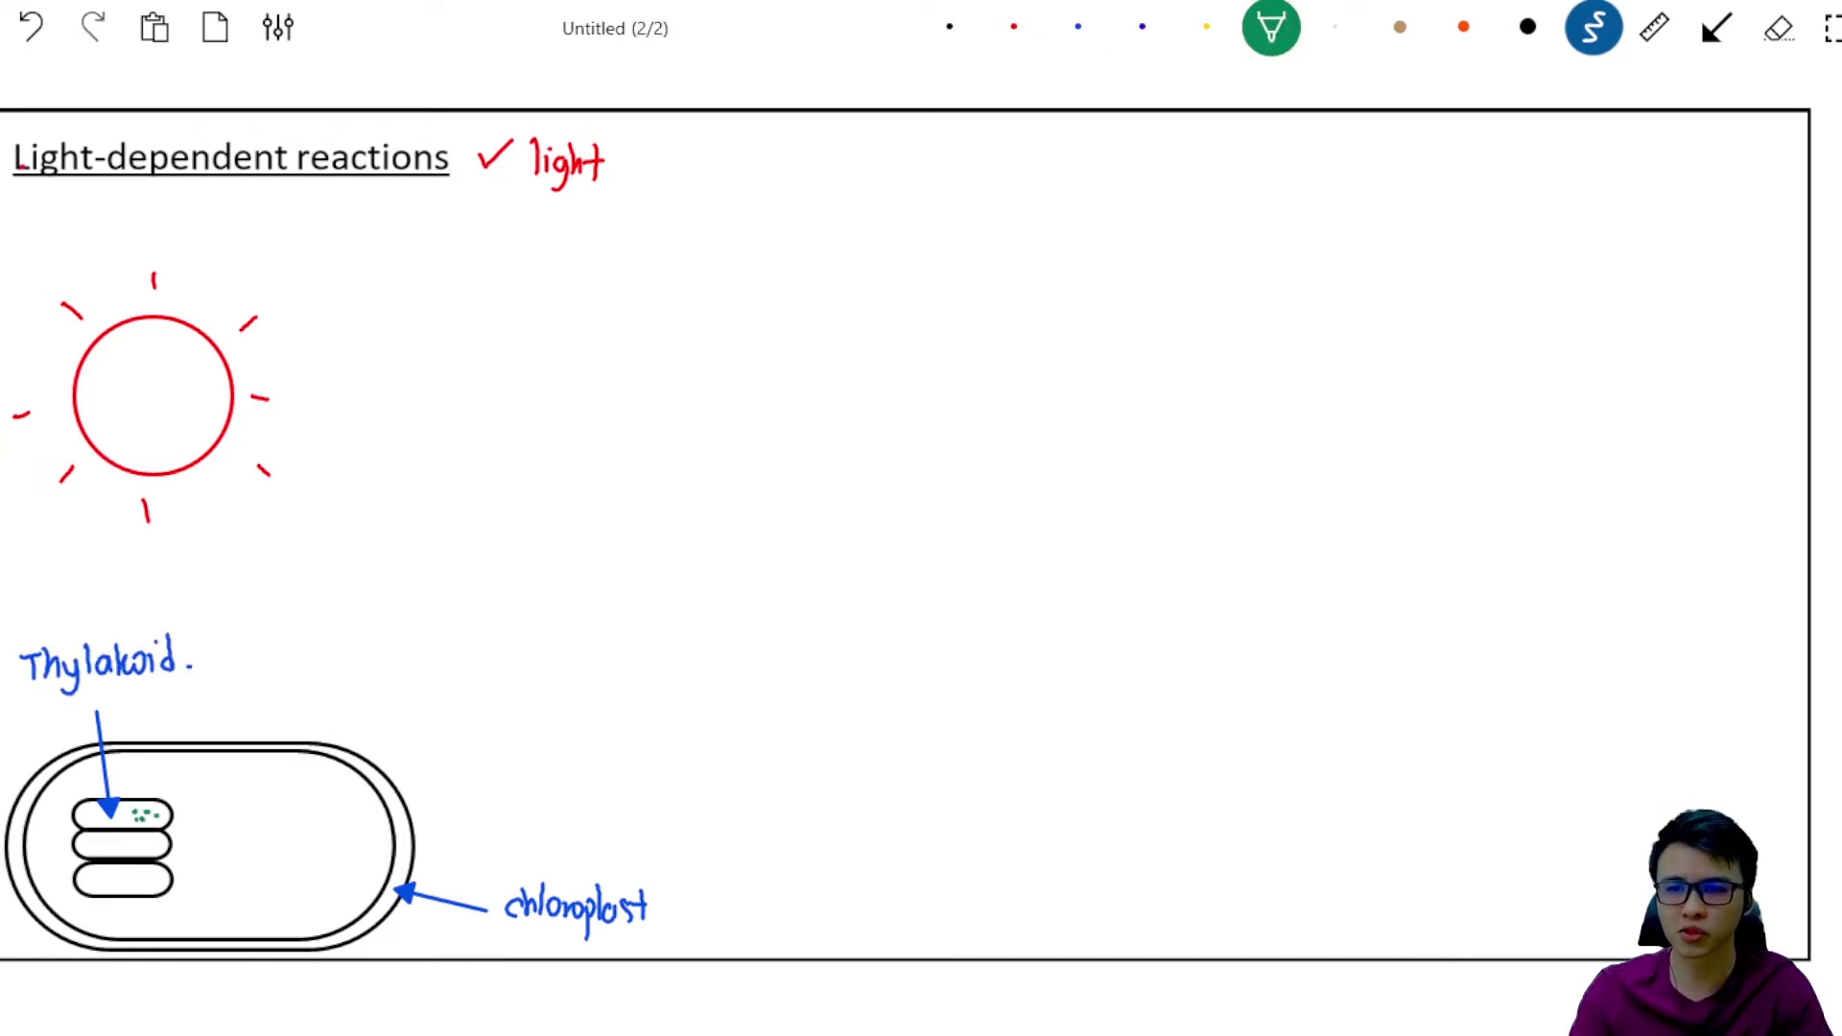
{"action": "left_click", "coordinate": [93, 818]}
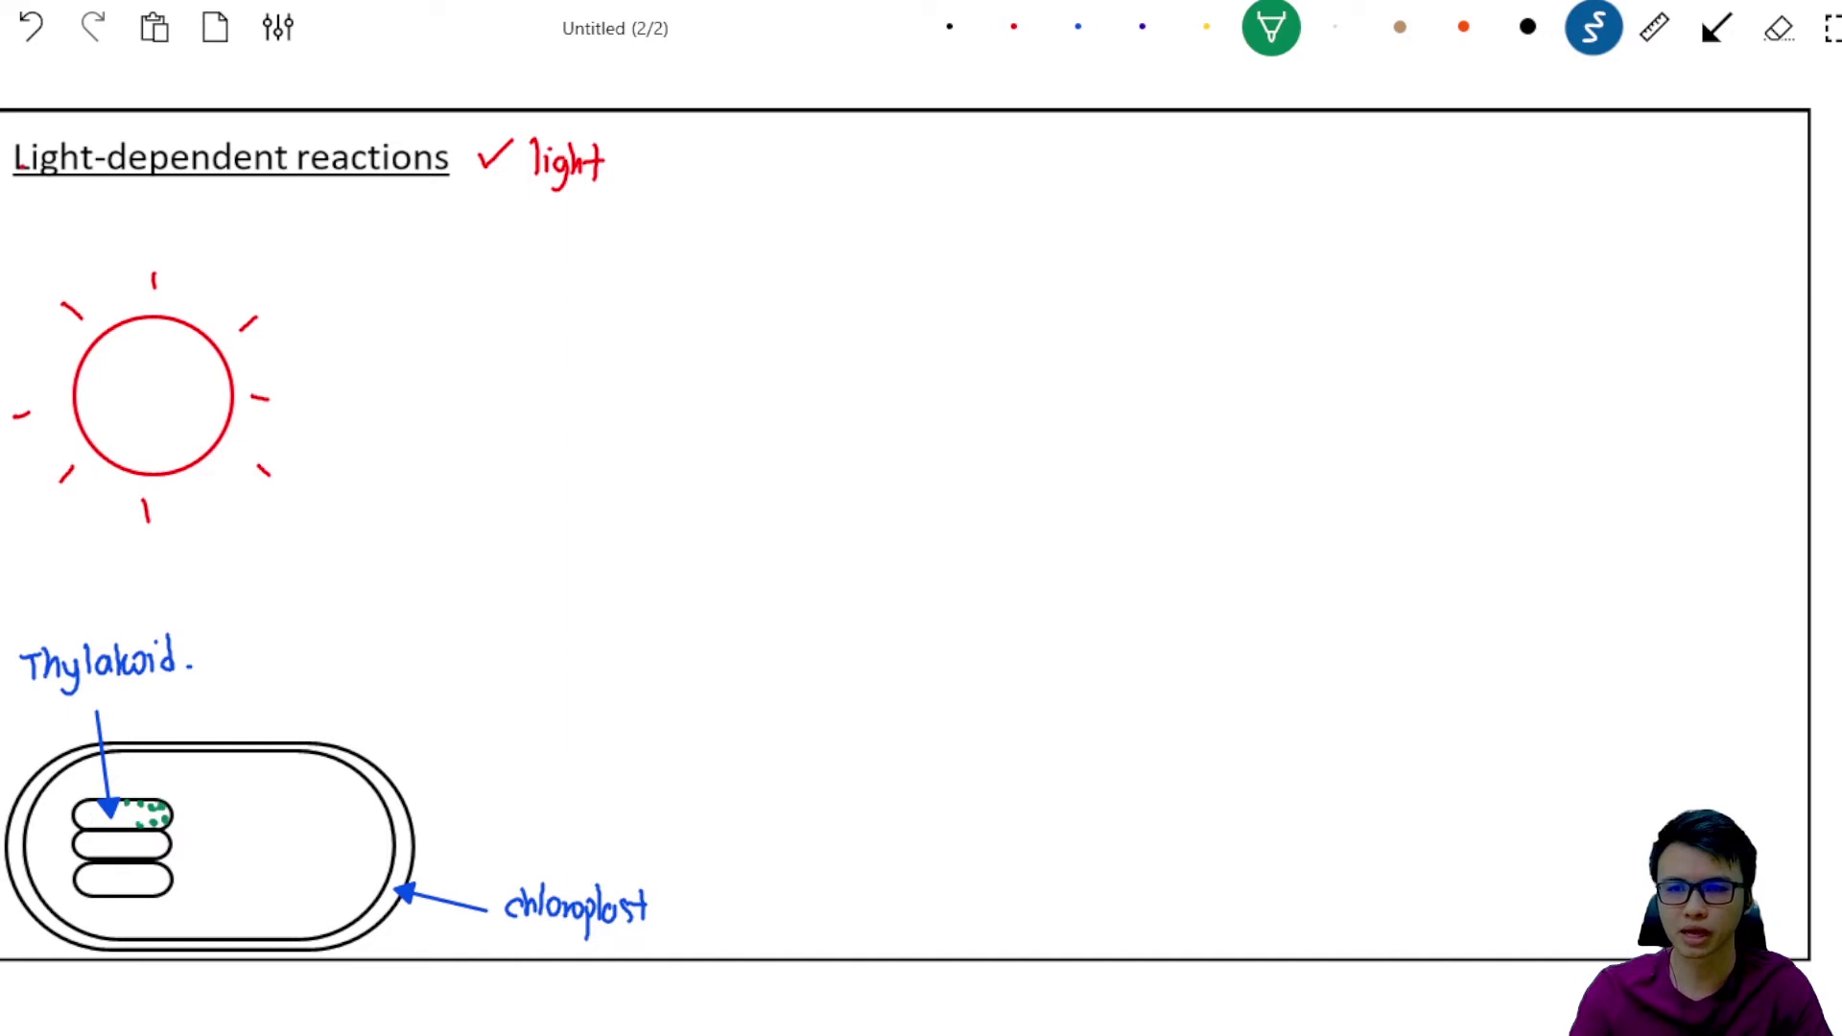
{"action": "left_click", "coordinate": [136, 823]}
{"action": "left_click", "coordinate": [126, 824]}
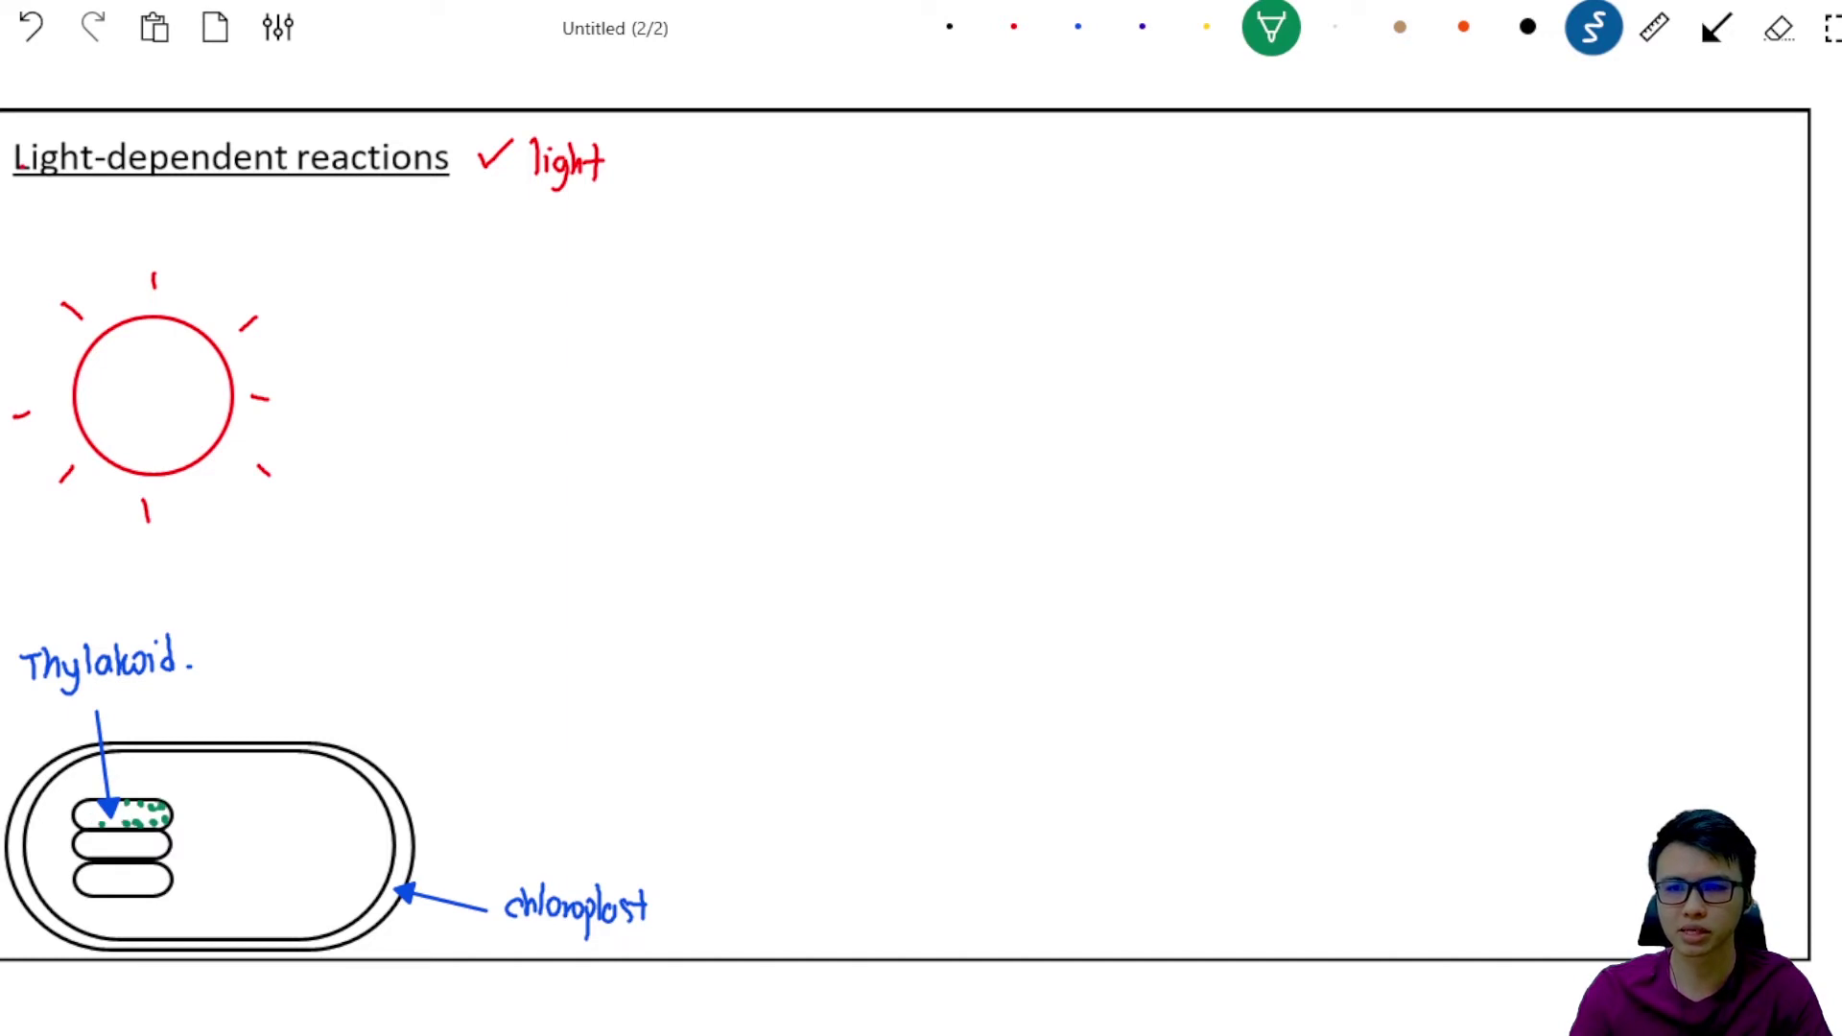
{"action": "left_click", "coordinate": [83, 822]}
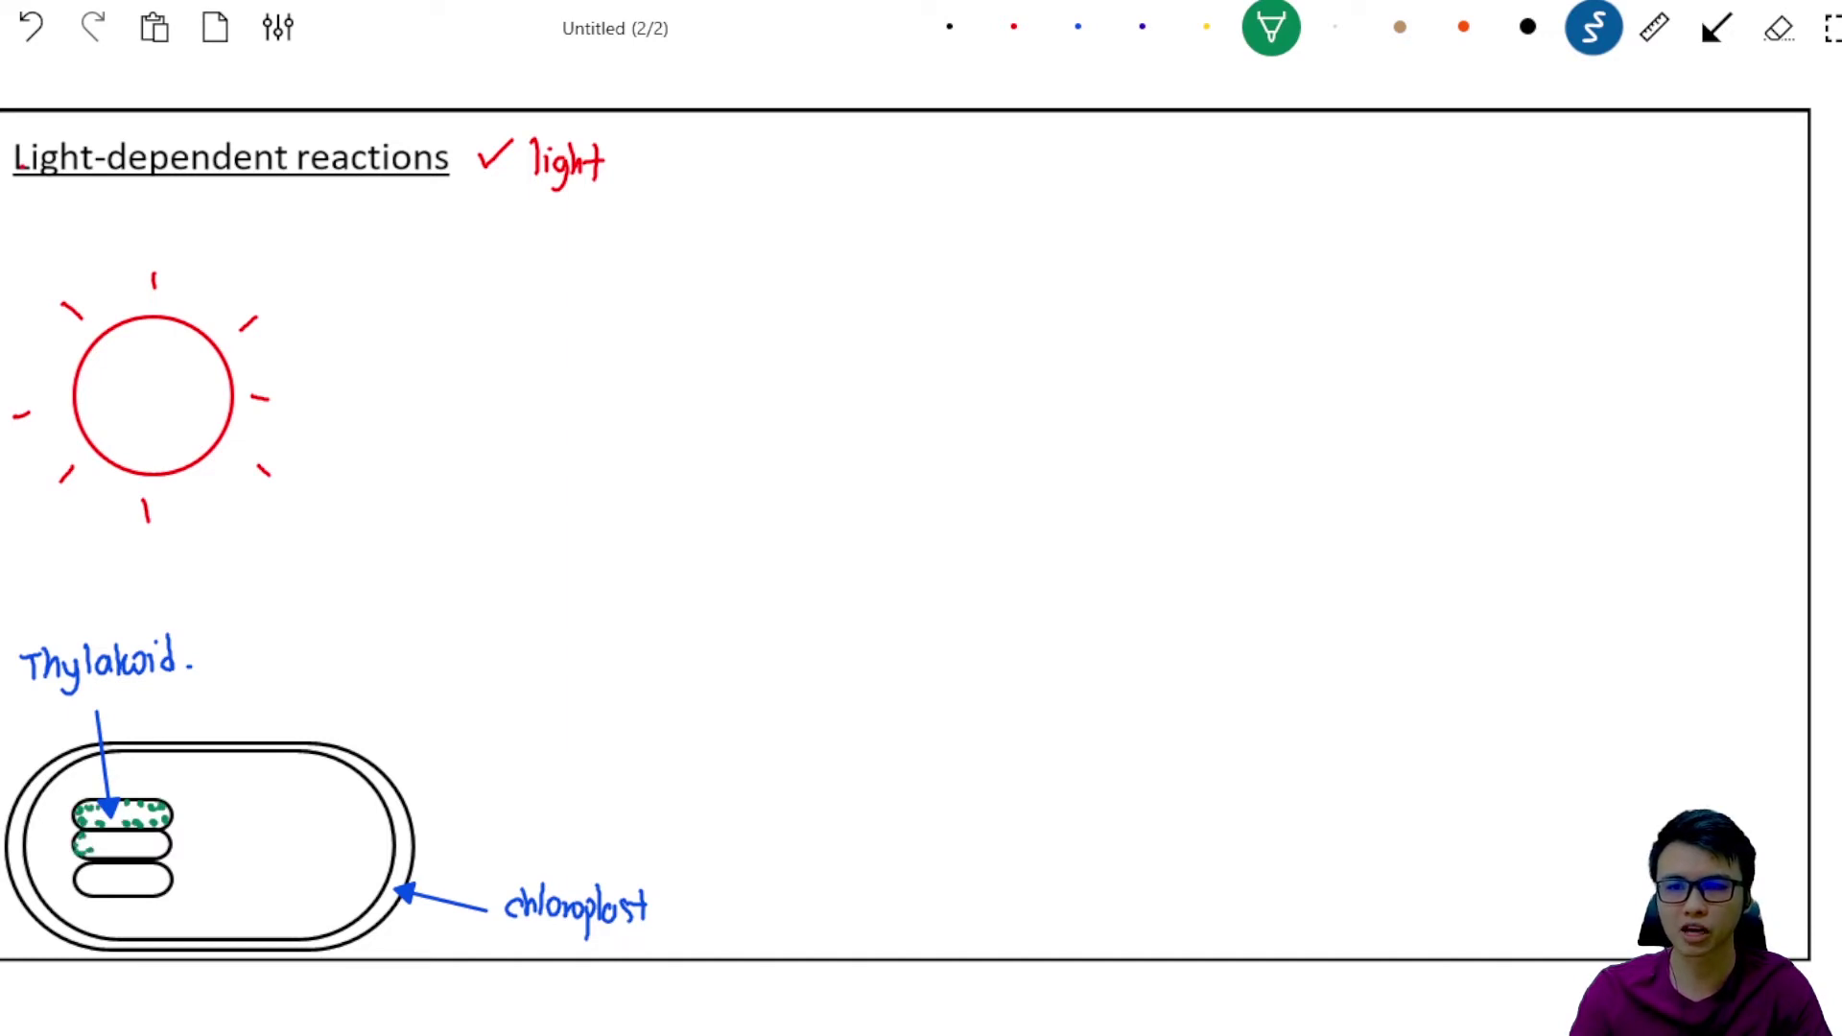
{"action": "left_click", "coordinate": [96, 856]}
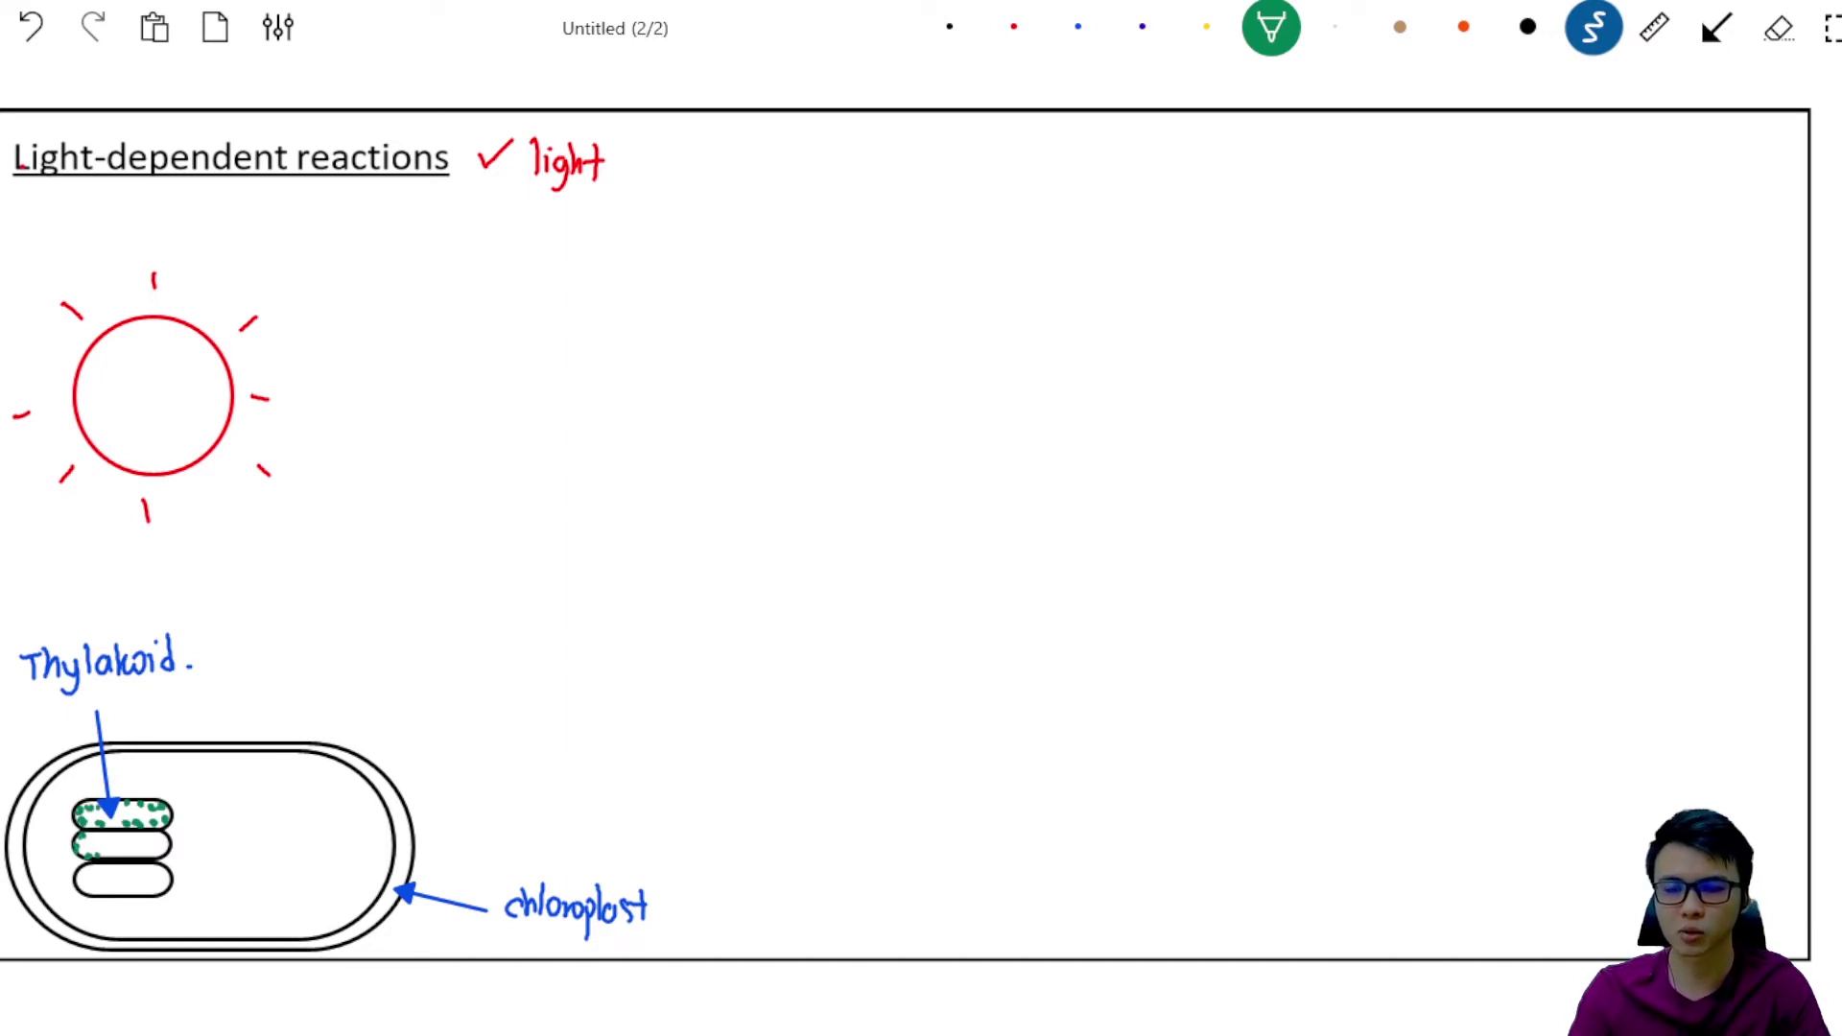
{"action": "left_click", "coordinate": [129, 853]}
{"action": "left_click", "coordinate": [149, 852]}
Circle the top edge of the upper thylakoid in red and label it "Thylakoid membrane" with a red arrow
{"action": "left_click", "coordinate": [1014, 26]}
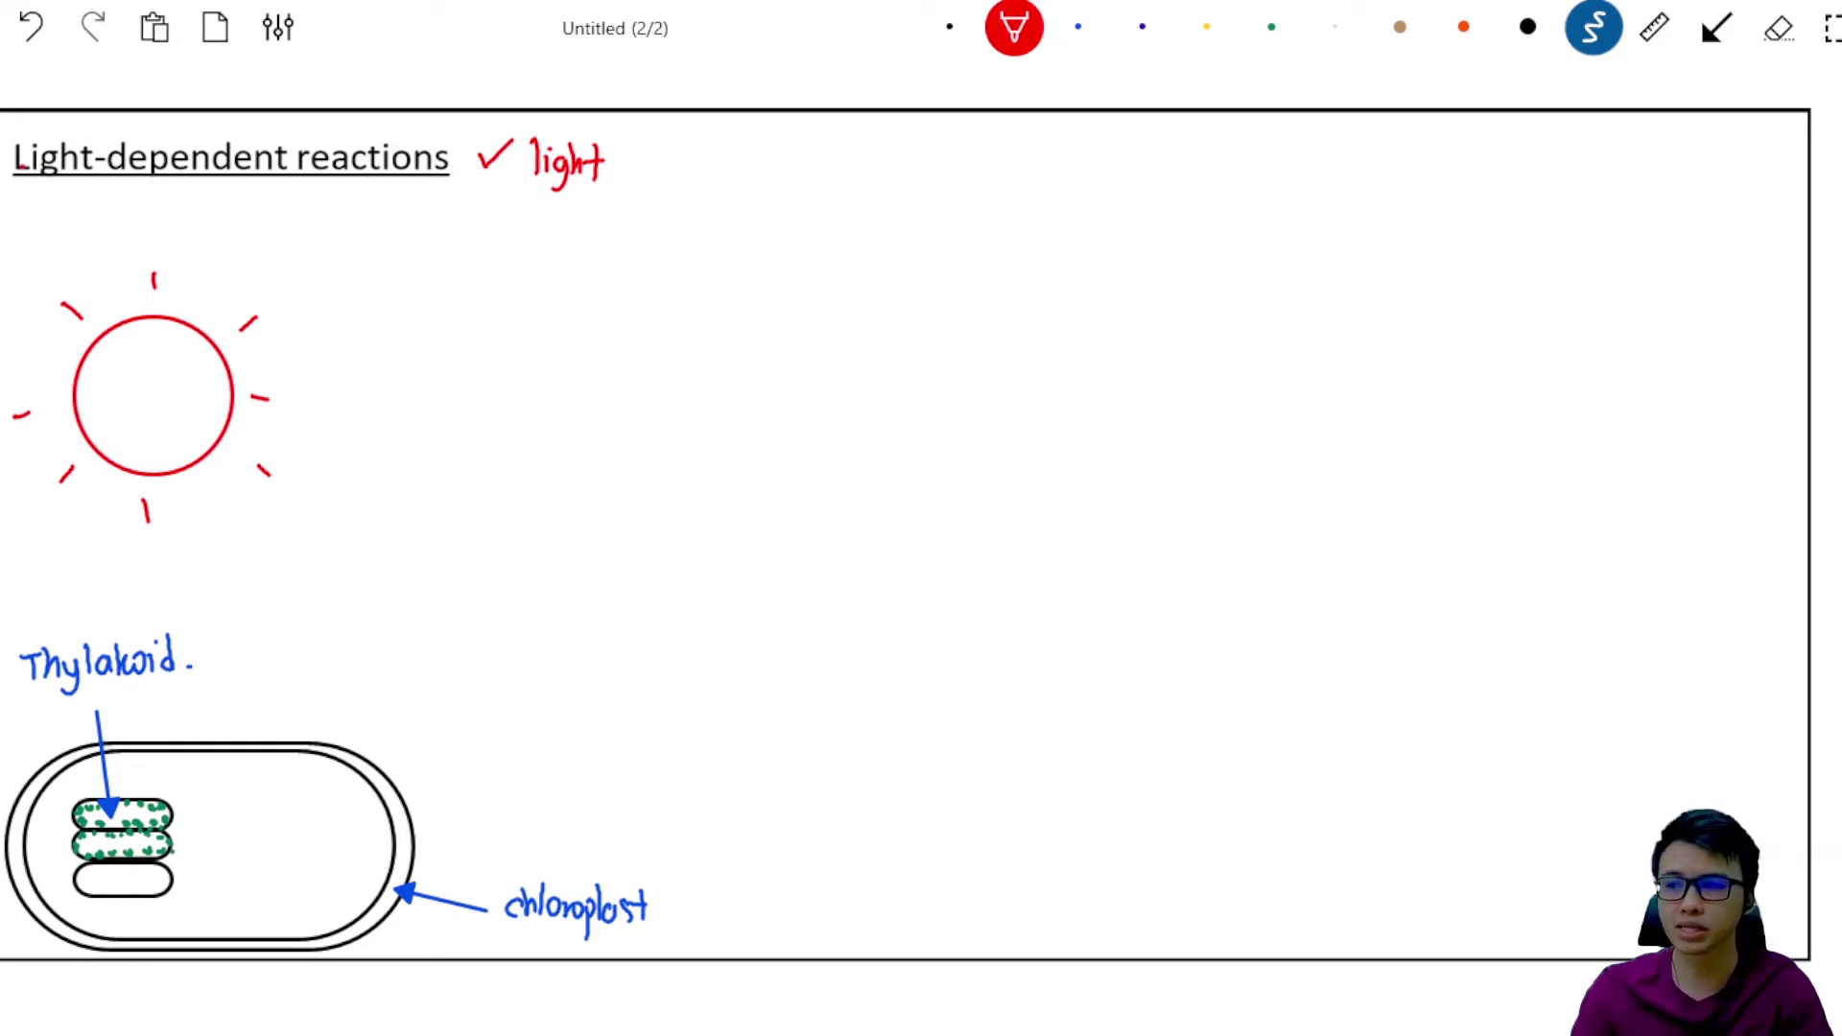
{"action": "mouse_move", "coordinate": [151, 782]}
{"action": "left_mouse_down"}
{"action": "mouse_move", "coordinate": [135, 781]}
{"action": "mouse_move", "coordinate": [156, 785]}
{"action": "left_mouse_up"}
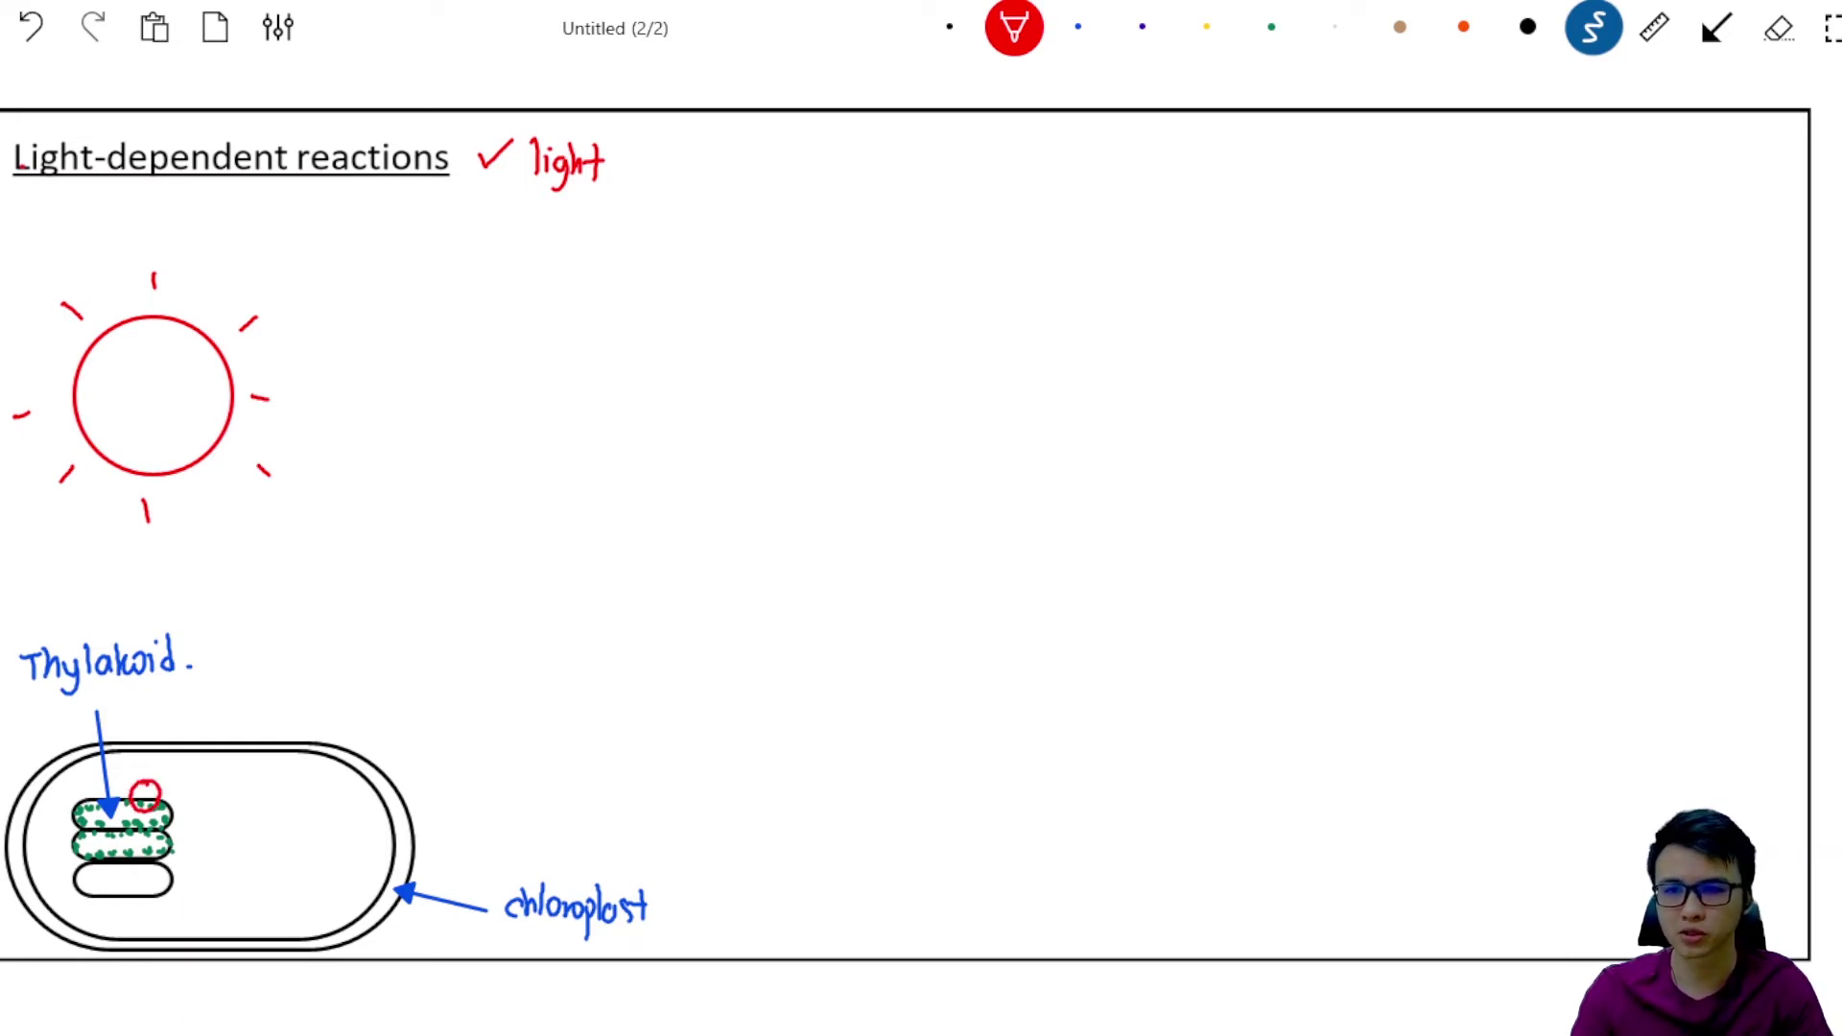
{"action": "left_click", "coordinate": [1716, 27]}
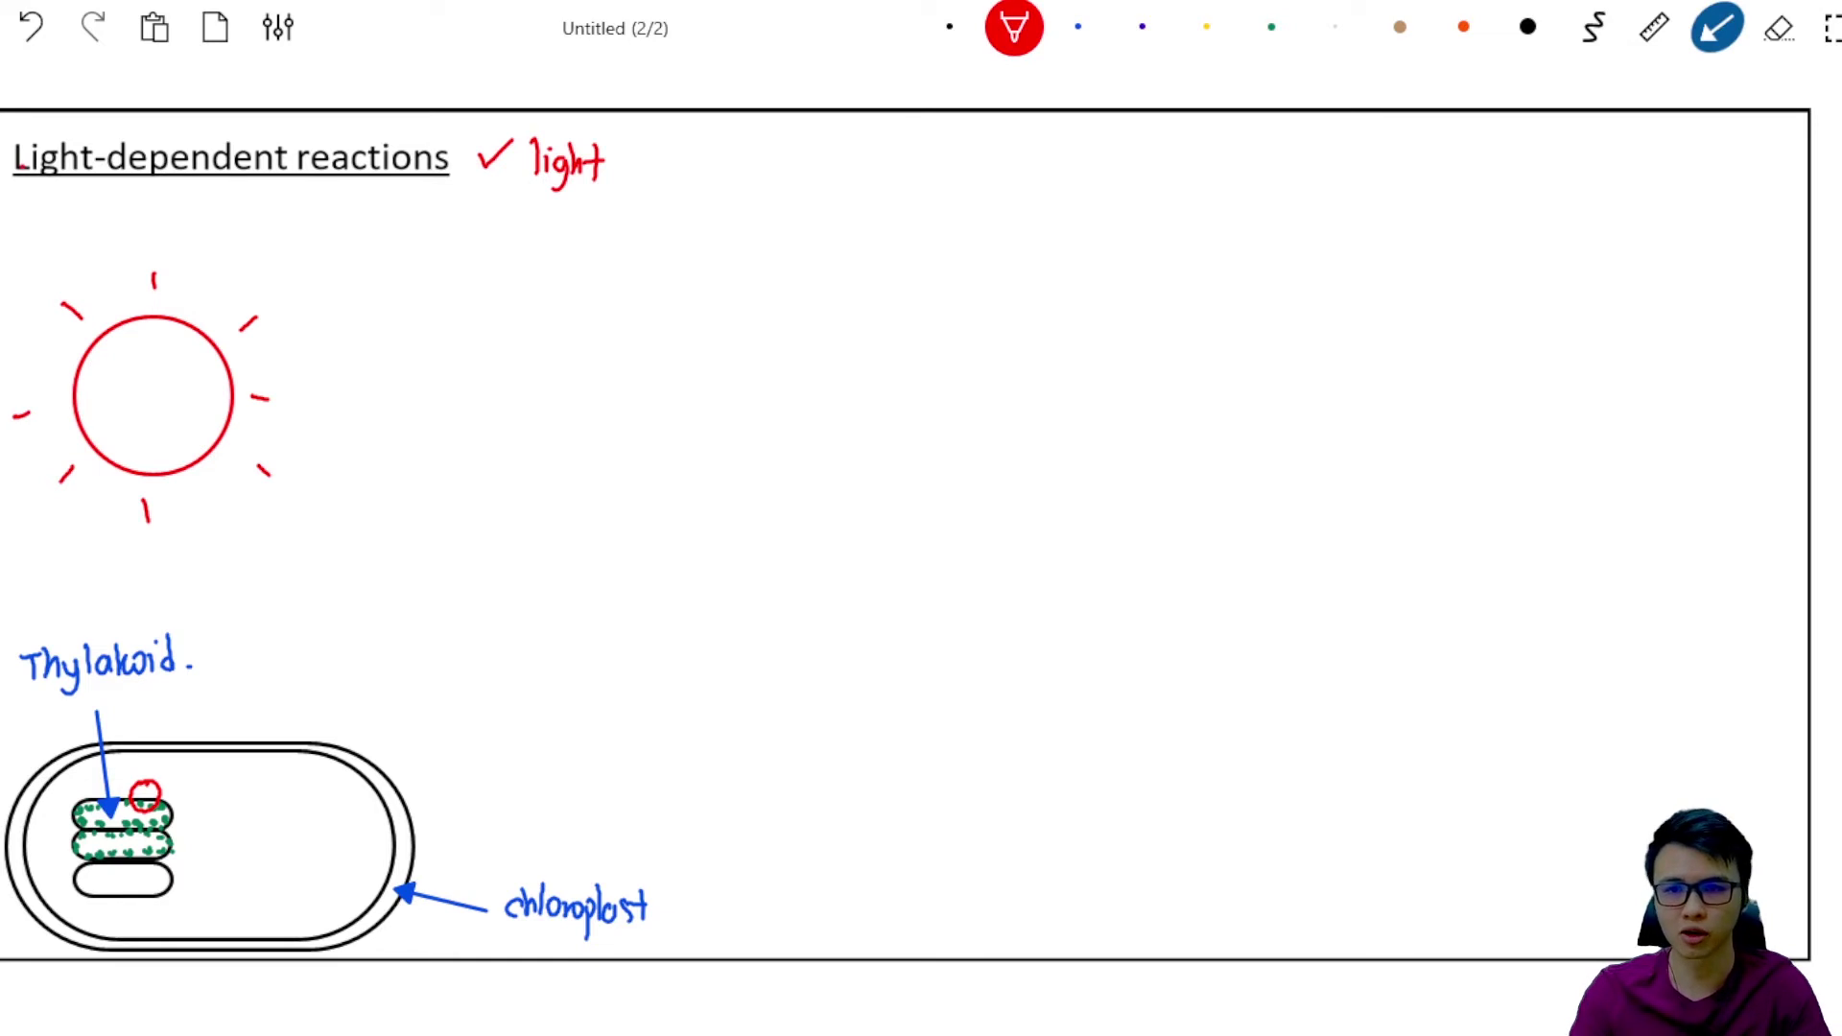
{"action": "left_click_drag", "start_coordinate": [305, 691], "coordinate": [165, 782]}
{"action": "left_click", "coordinate": [1593, 27]}
{"action": "mouse_move", "coordinate": [318, 671]}
{"action": "left_mouse_down"}
{"action": "mouse_move", "coordinate": [364, 705]}
{"action": "mouse_move", "coordinate": [626, 683]}
{"action": "left_mouse_up"}
Draw a large black rectangle beside the chloroplast and two straight lines fanning out to it as a magnified view
{"action": "left_click", "coordinate": [949, 27]}
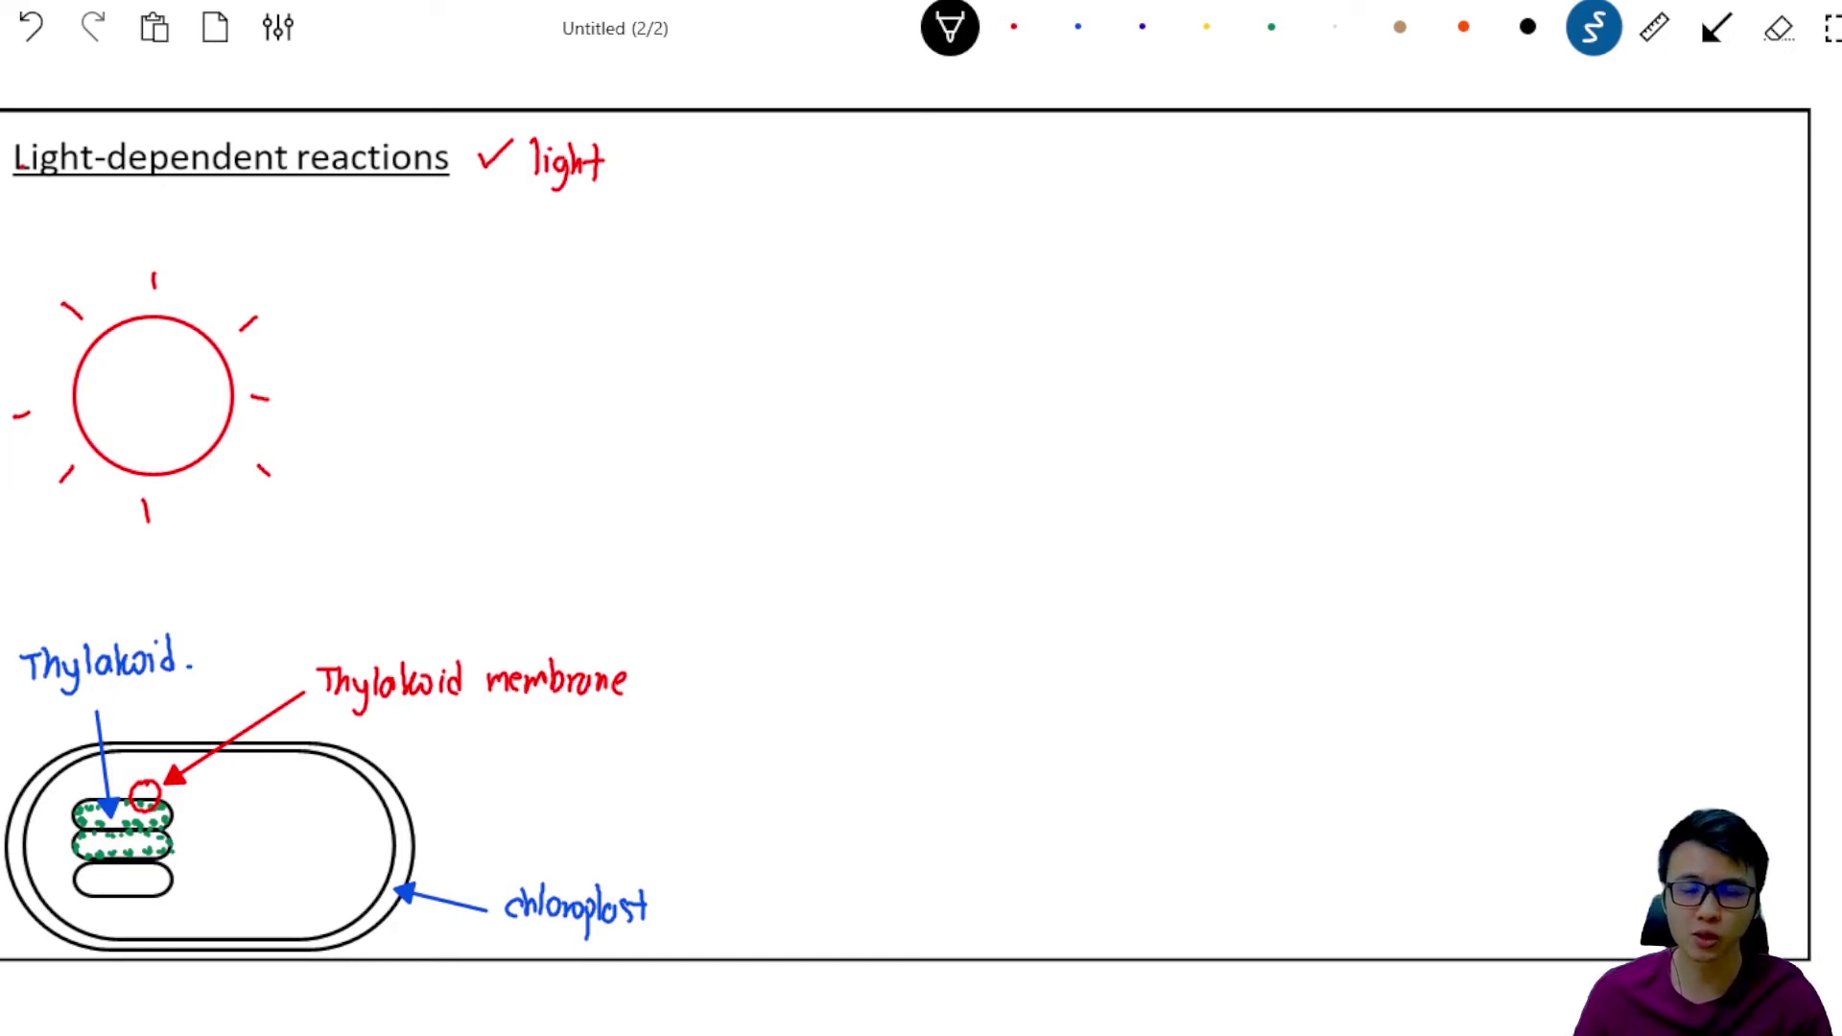
{"action": "left_click", "coordinate": [1717, 27]}
{"action": "mouse_move", "coordinate": [892, 225]}
{"action": "left_mouse_down"}
{"action": "mouse_move", "coordinate": [1048, 475]}
{"action": "mouse_move", "coordinate": [1401, 928]}
{"action": "left_mouse_up"}
{"action": "left_click", "coordinate": [1717, 27]}
{"action": "left_click_drag", "start_coordinate": [346, 622], "coordinate": [892, 225]}
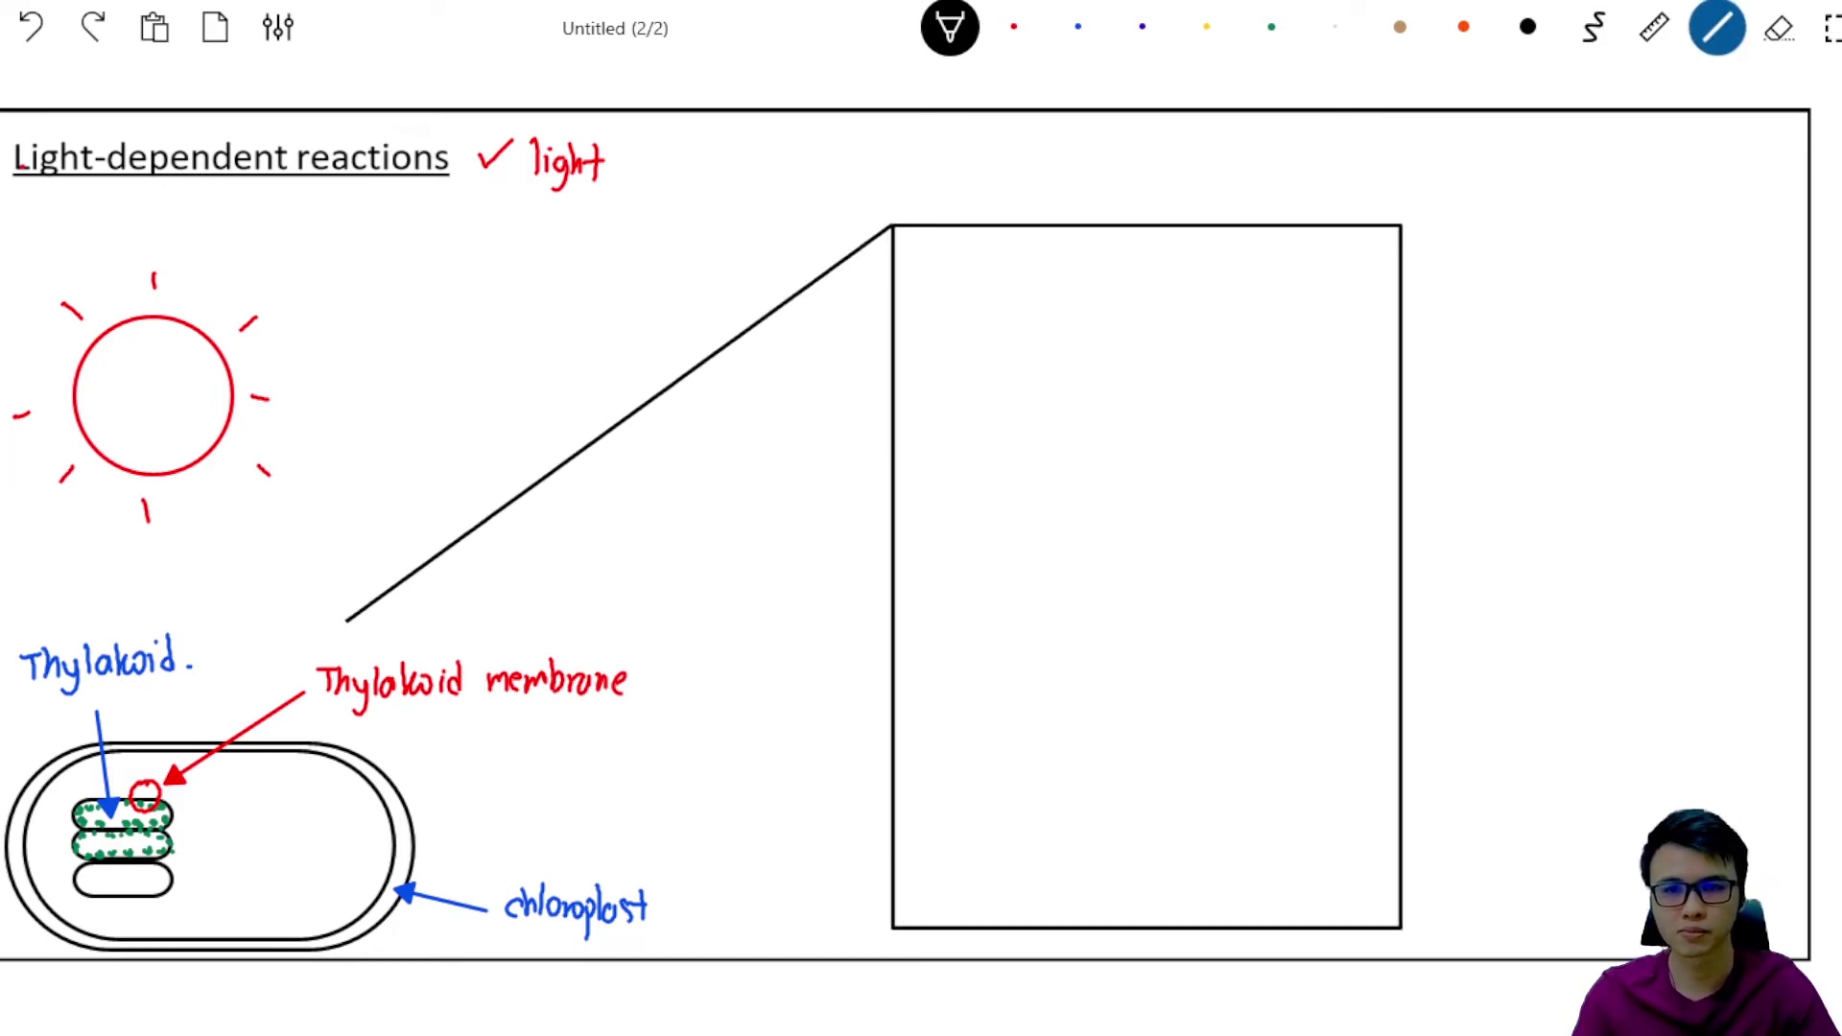
{"action": "left_click_drag", "start_coordinate": [375, 718], "coordinate": [890, 926]}
Draw a green rounded shape in the rectangle's lower-left corner and label it "photosynthetic pigment" in black
{"action": "left_click", "coordinate": [1271, 27]}
{"action": "left_click", "coordinate": [1717, 27]}
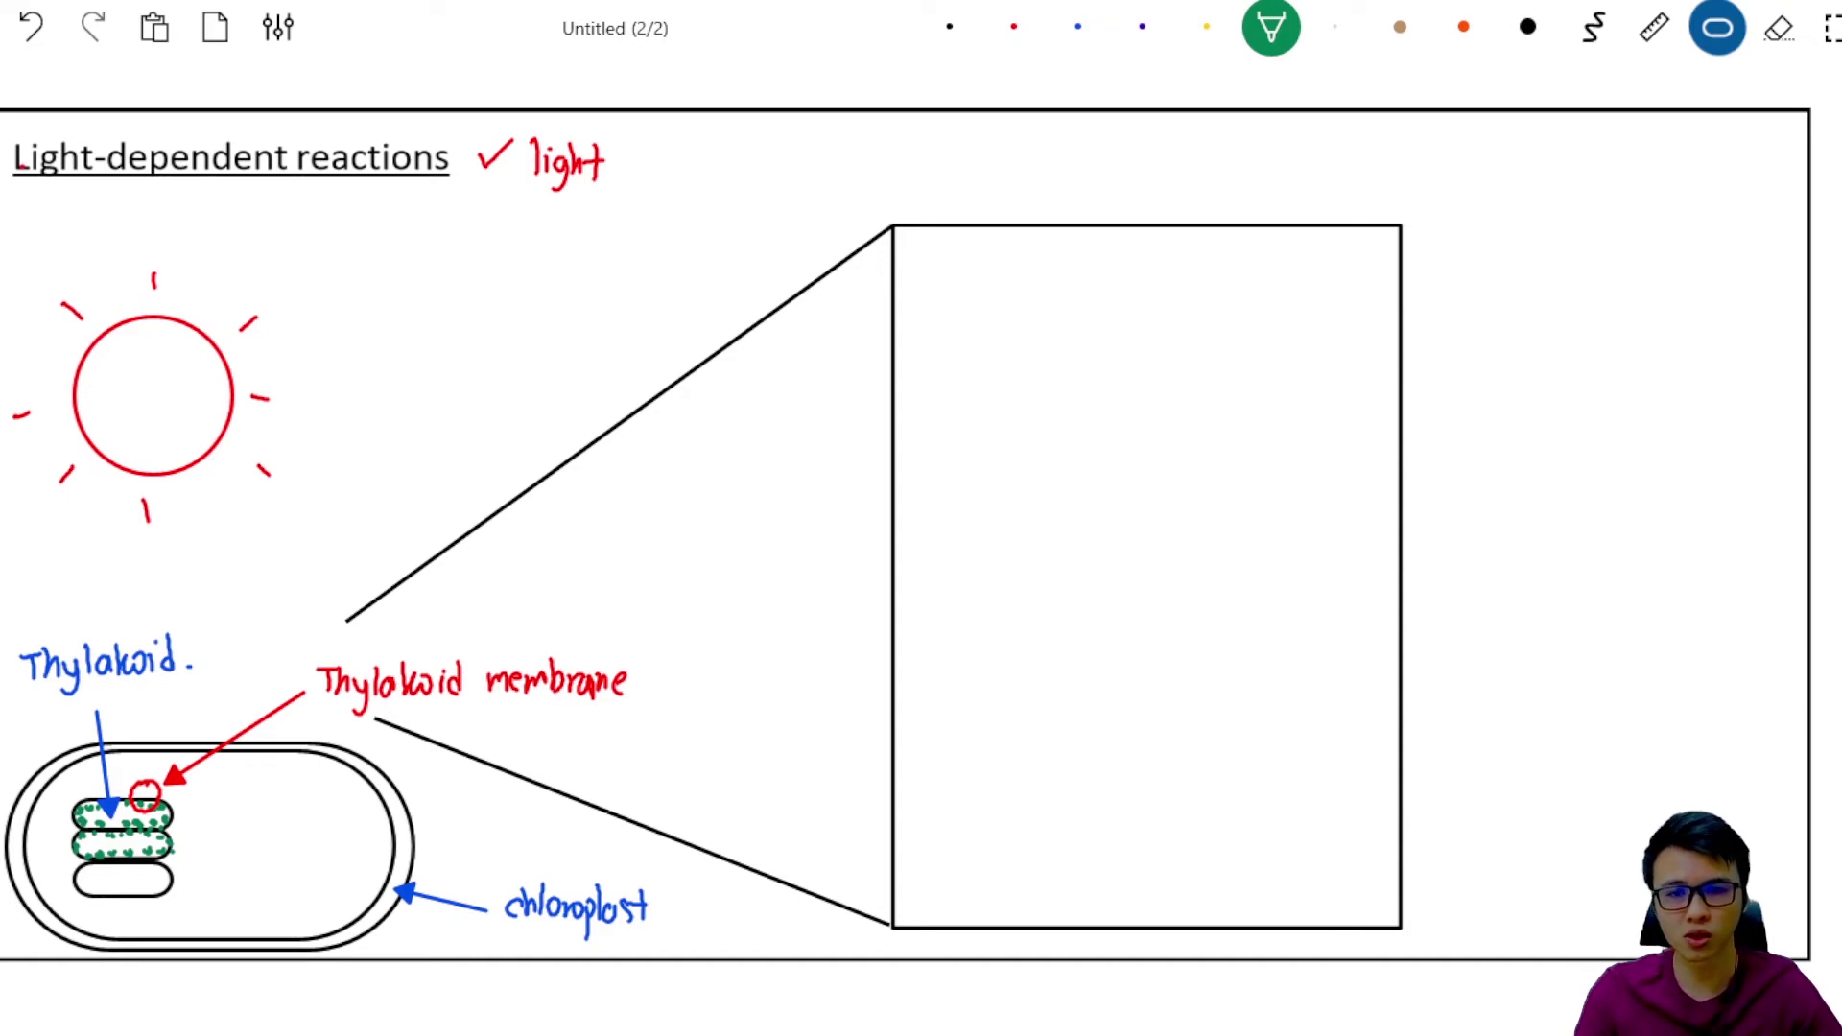
{"action": "left_click_drag", "start_coordinate": [916, 799], "coordinate": [1089, 868]}
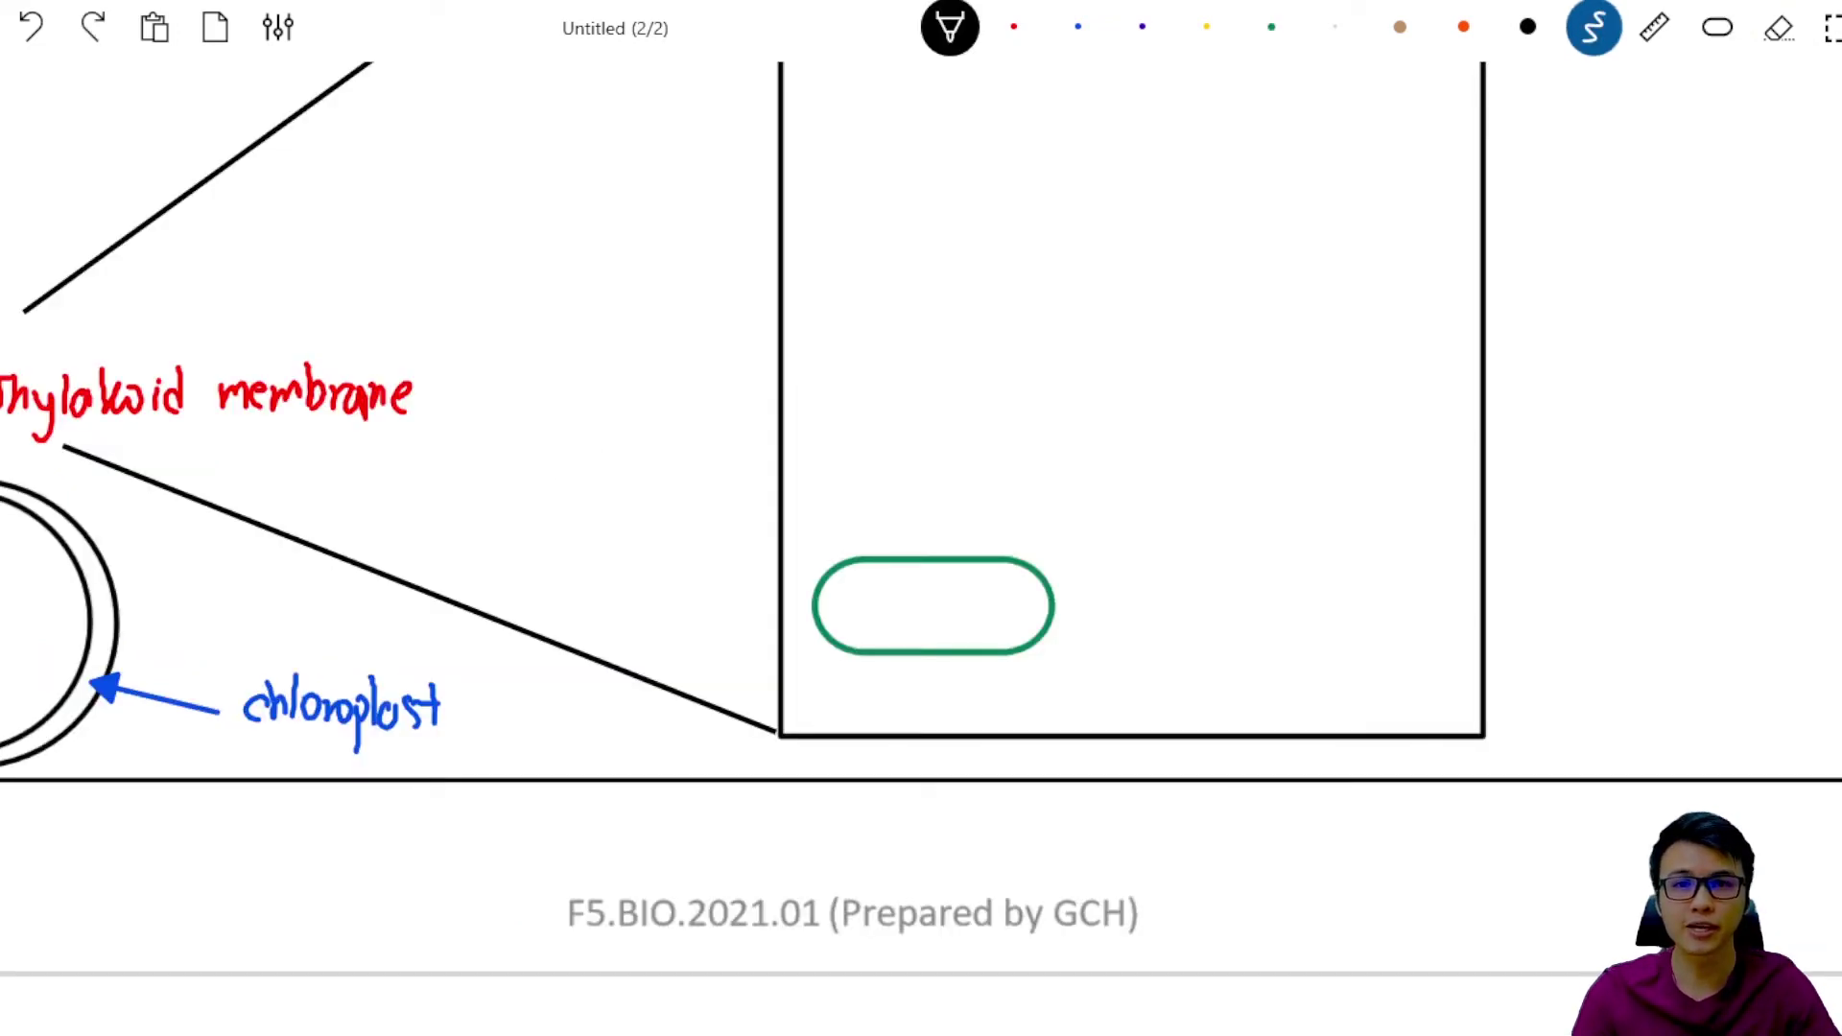
{"action": "left_click_drag", "start_coordinate": [810, 669], "coordinate": [809, 710]}
{"action": "left_click_drag", "start_coordinate": [811, 670], "coordinate": [811, 686]}
{"action": "mouse_move", "coordinate": [821, 658]}
{"action": "left_mouse_down"}
{"action": "mouse_move", "coordinate": [827, 687]}
{"action": "mouse_move", "coordinate": [906, 687]}
{"action": "left_mouse_up"}
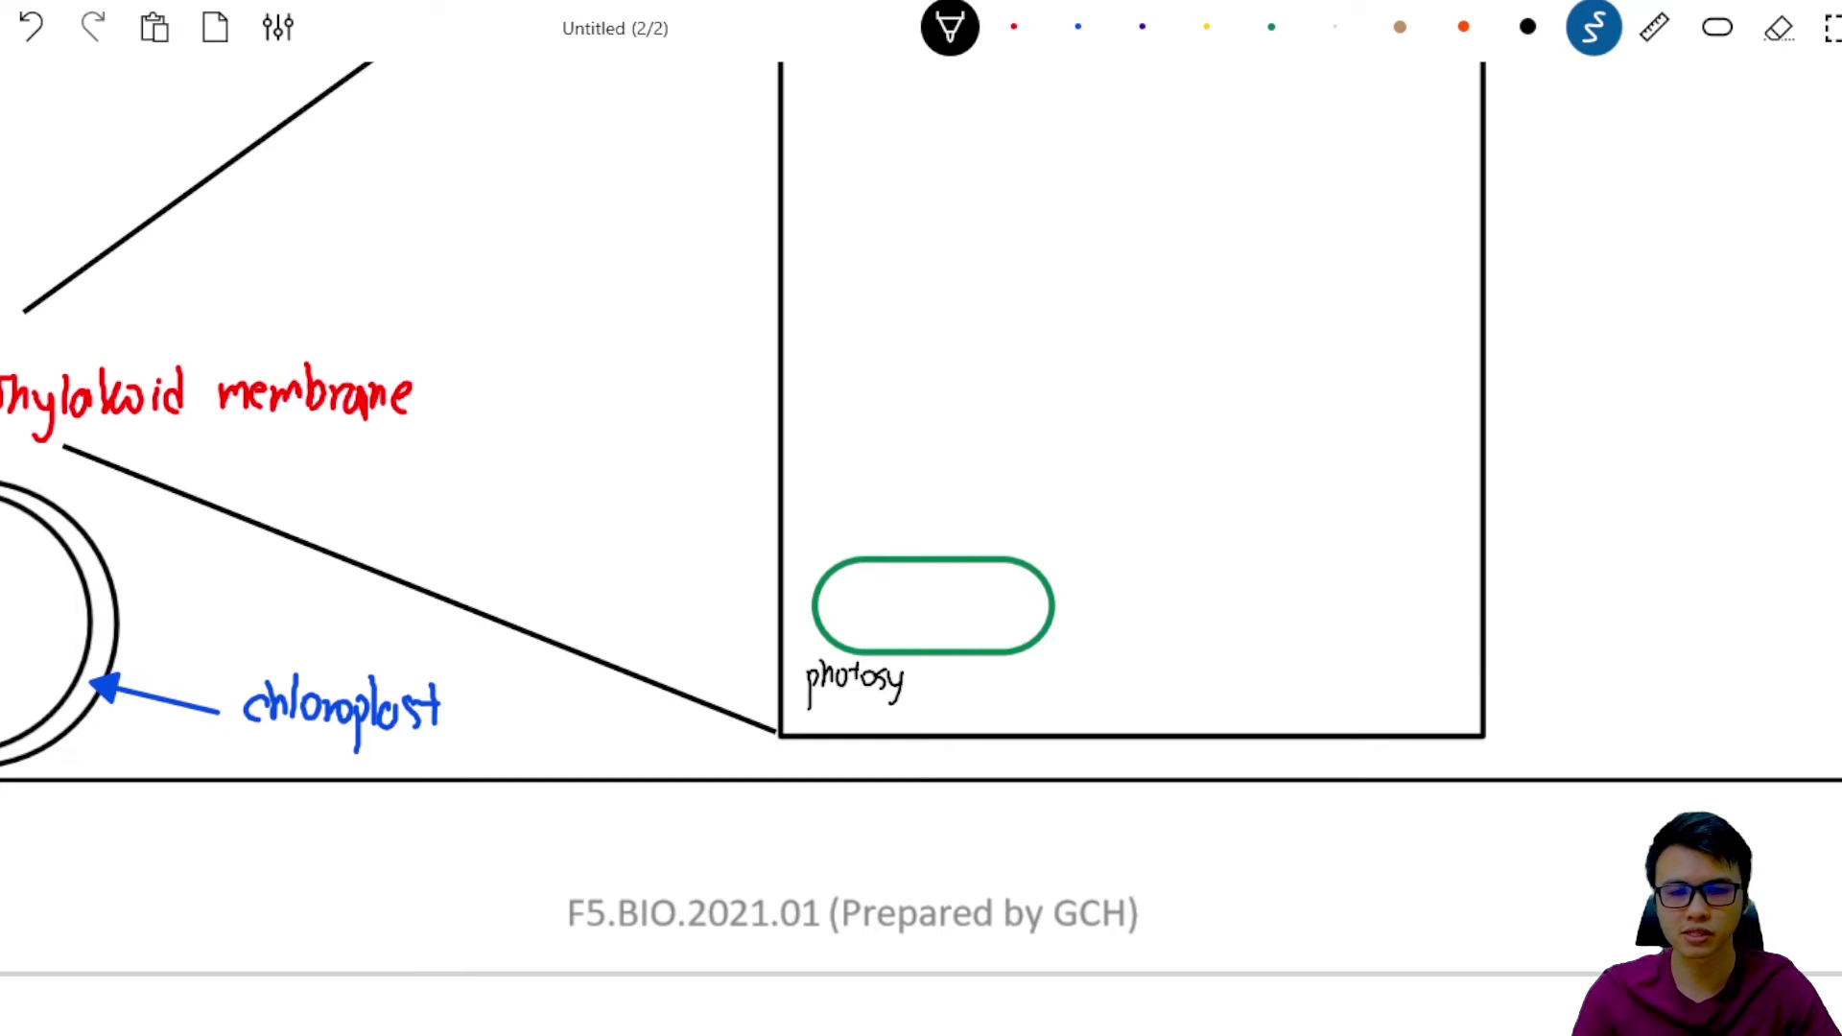
{"action": "mouse_move", "coordinate": [907, 671]}
{"action": "left_mouse_down"}
{"action": "mouse_move", "coordinate": [1023, 683]}
{"action": "mouse_move", "coordinate": [1125, 662]}
{"action": "left_mouse_up"}
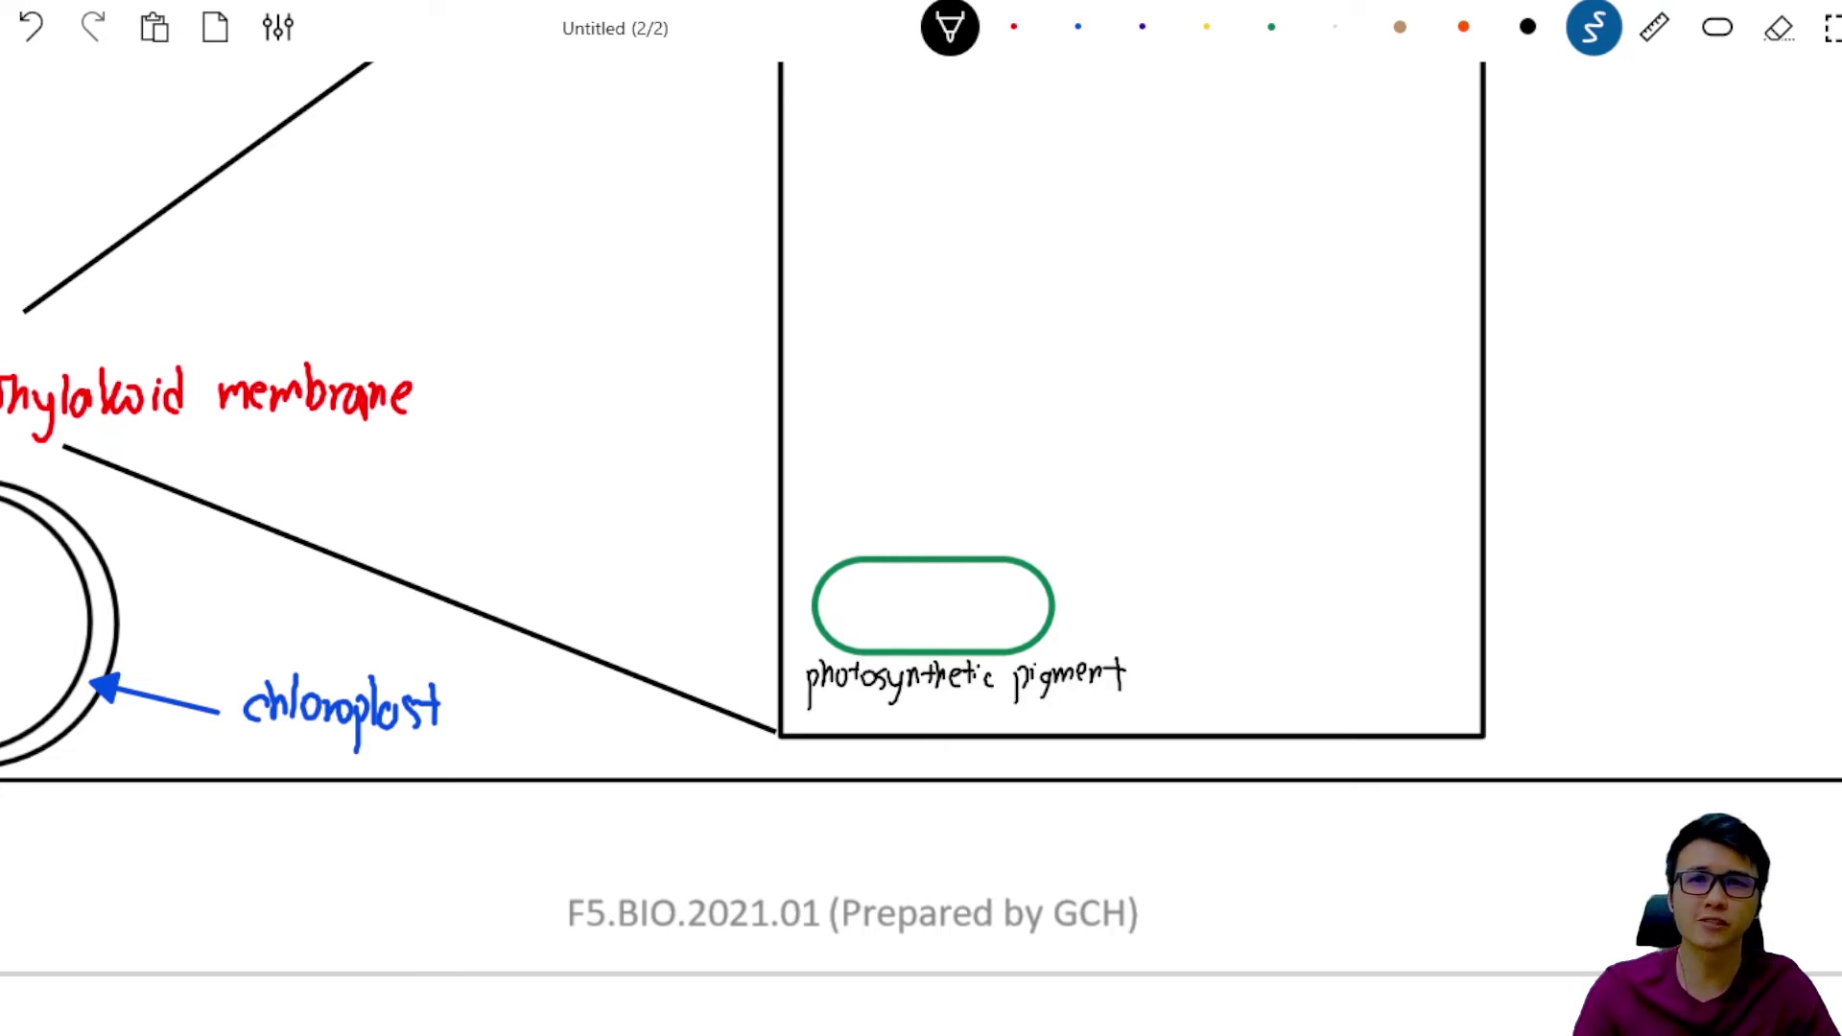
Add a red curved arrow from the "photosynthetic pigment" label to a red note reading "chlorophyll pigment"
{"action": "left_click", "coordinate": [1014, 27]}
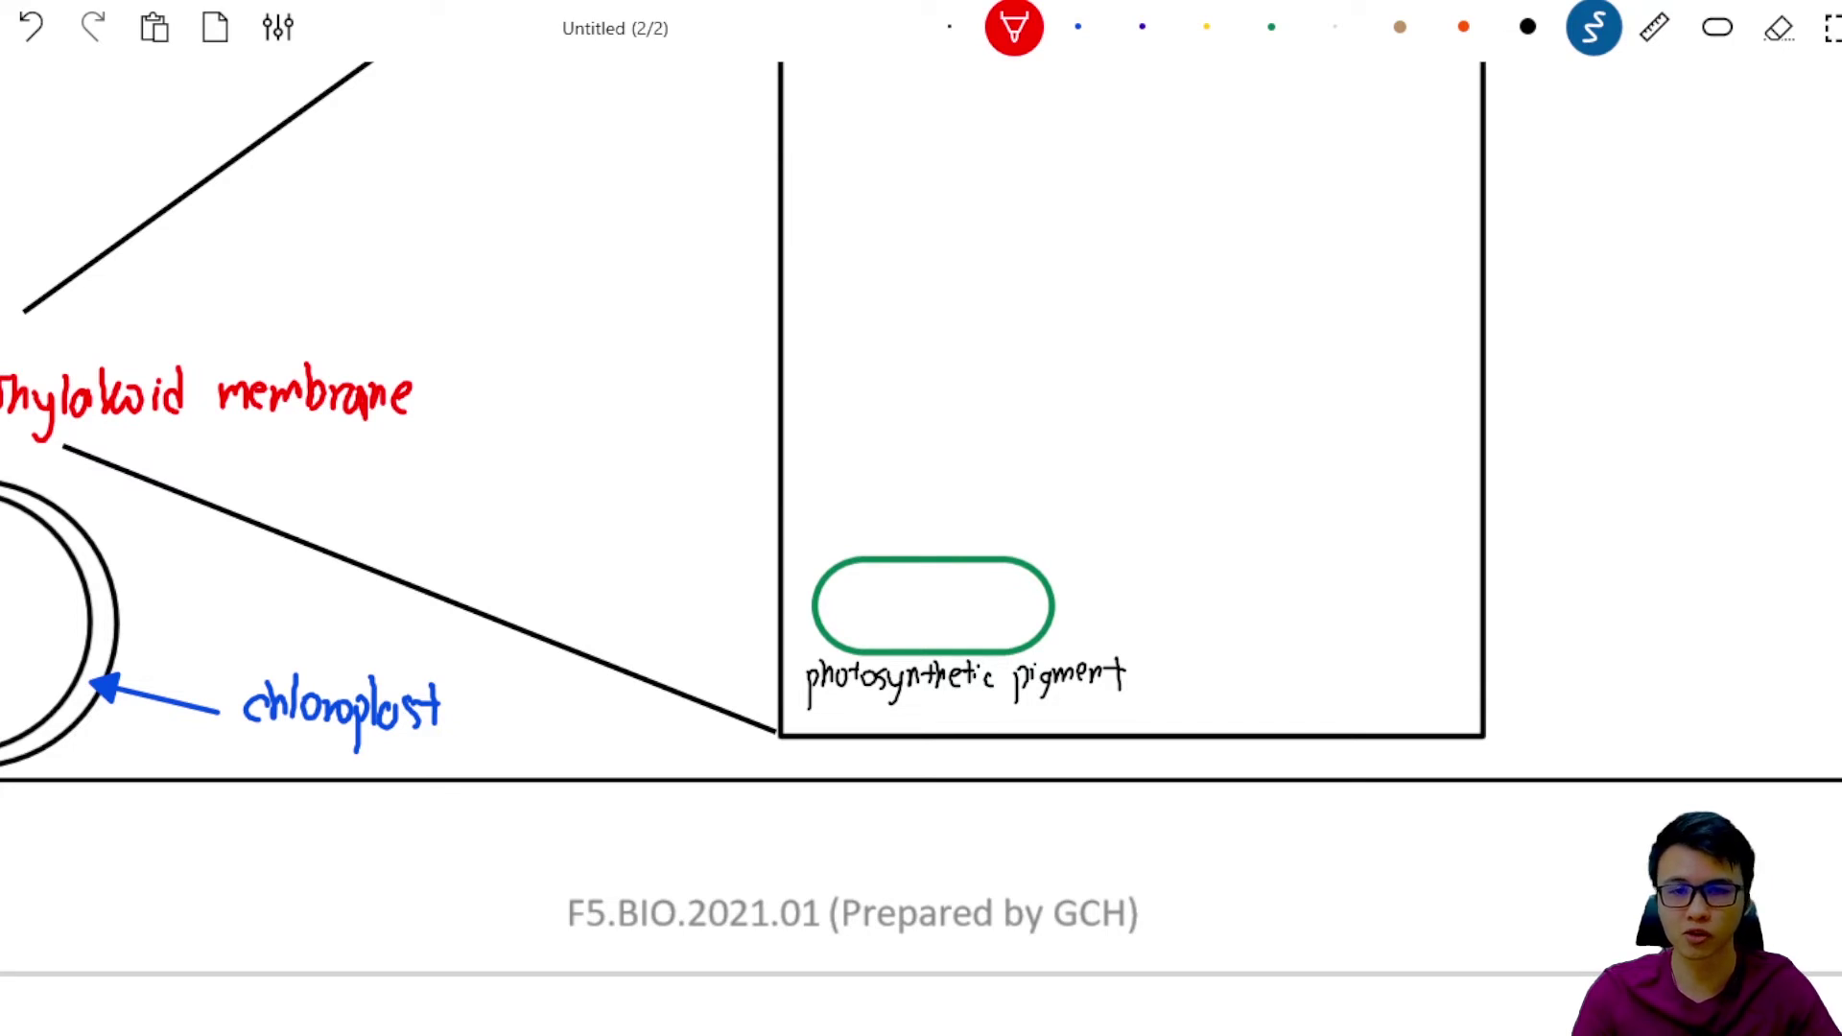
{"action": "left_click", "coordinate": [950, 27]}
{"action": "left_click", "coordinate": [1014, 27]}
{"action": "mouse_move", "coordinate": [846, 705]}
{"action": "left_mouse_down"}
{"action": "mouse_move", "coordinate": [935, 814]}
{"action": "mouse_move", "coordinate": [1187, 810]}
{"action": "left_mouse_up"}
Draw two circled black "e⁻" electrons inside the pigment and a dashed yellow light ray from the sun to it
{"action": "left_click", "coordinate": [950, 27]}
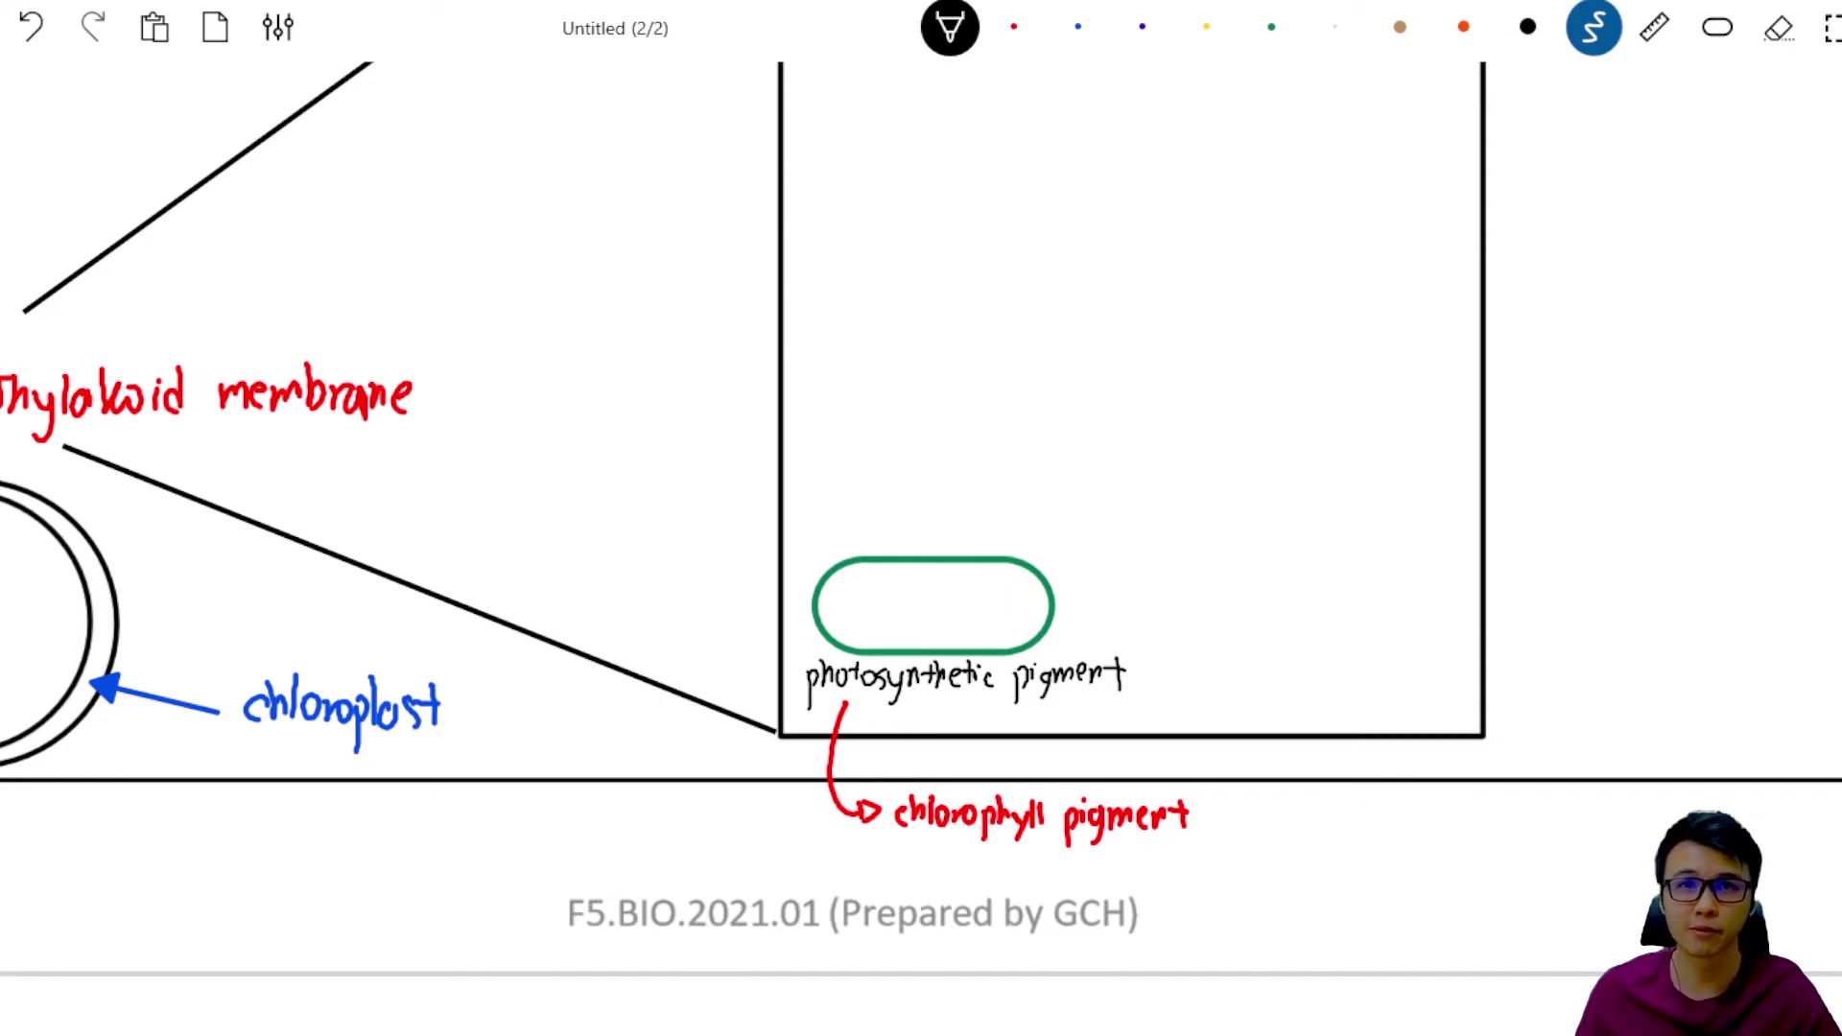
{"action": "left_click_drag", "start_coordinate": [860, 606], "coordinate": [871, 619]}
{"action": "left_click_drag", "start_coordinate": [870, 598], "coordinate": [885, 597]}
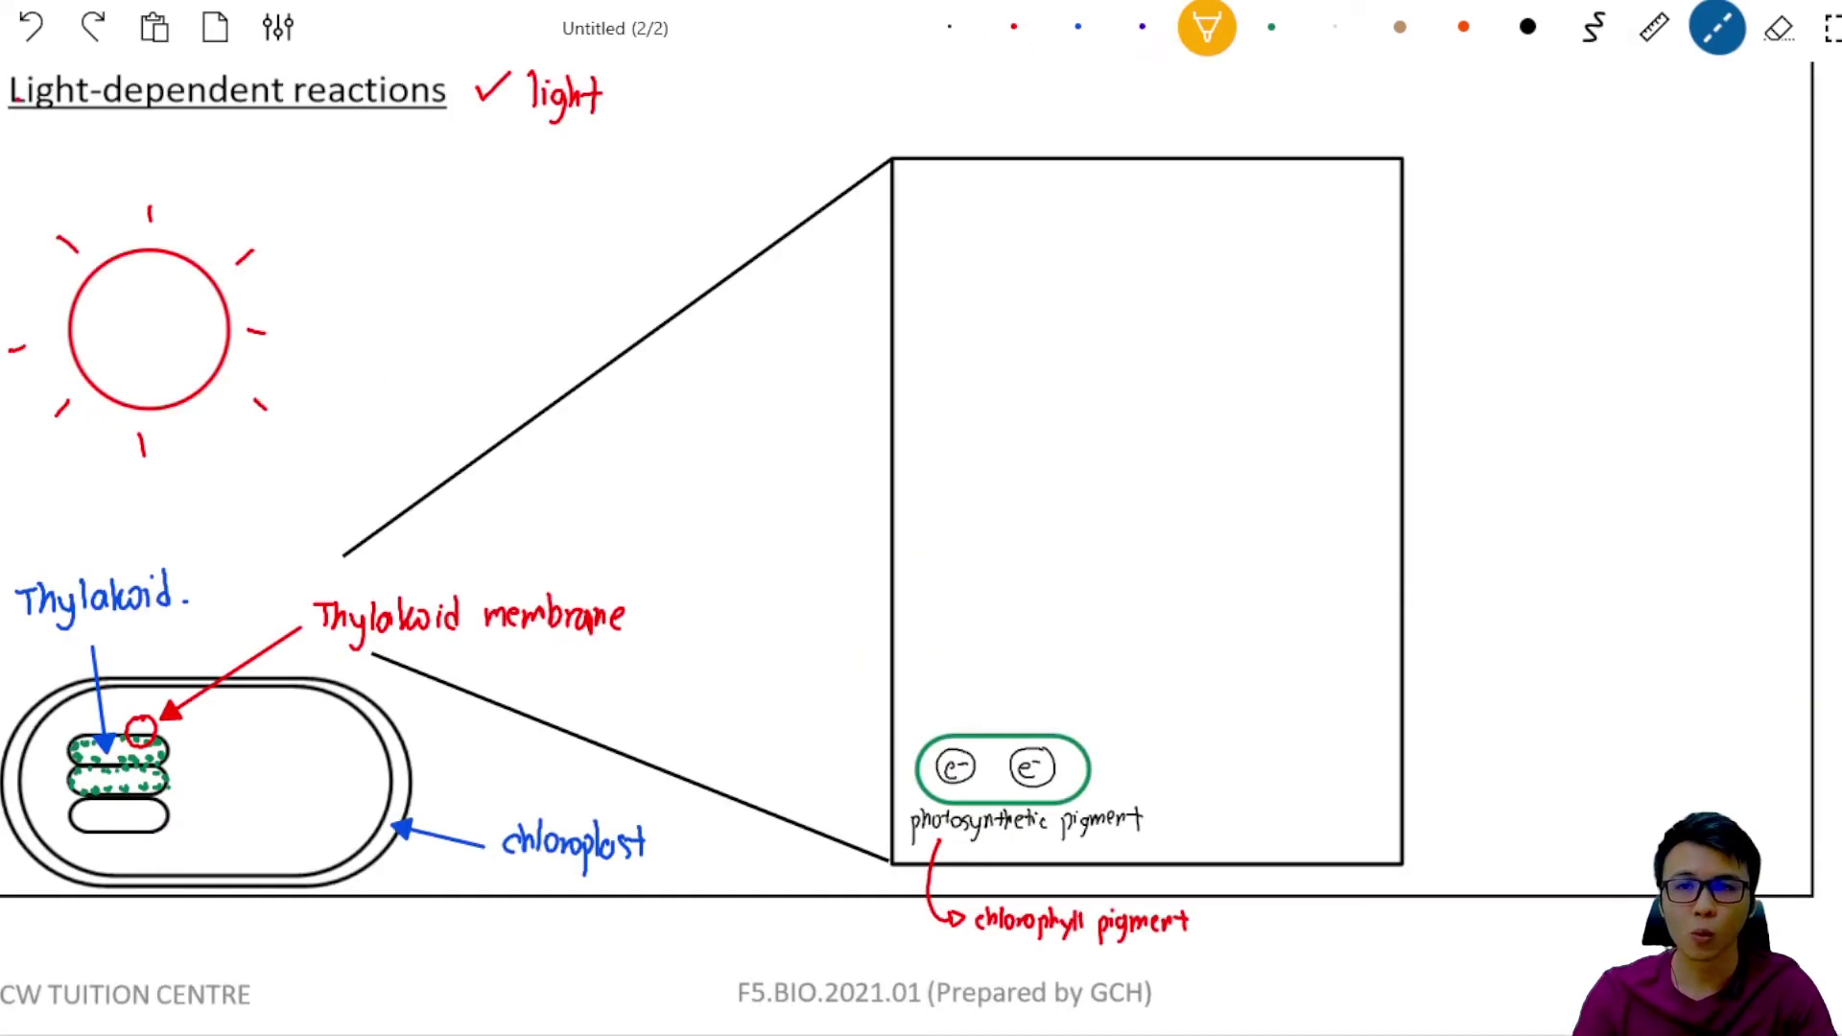
{"action": "left_click_drag", "start_coordinate": [259, 381], "coordinate": [998, 729]}
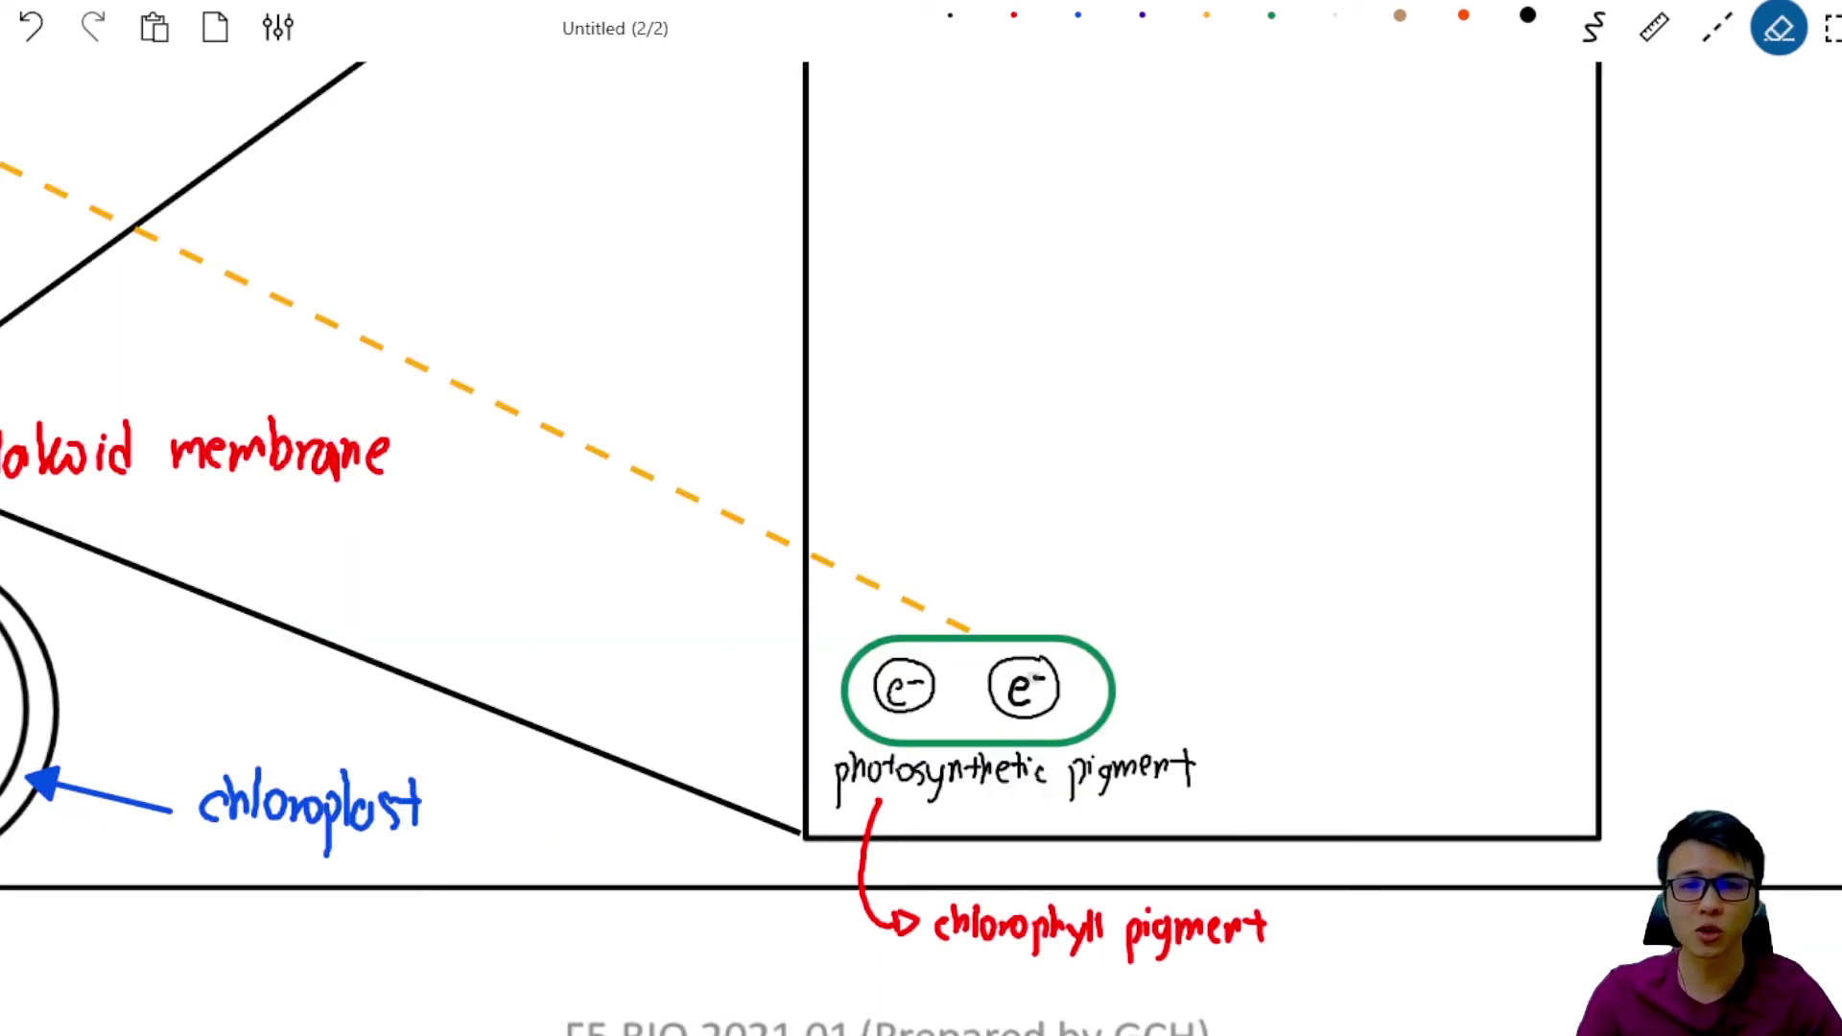
Show the second electron leaving the pigment as "e⁻" with a short arrow, and add a long curved arrow rising past the rectangle's top edge
{"action": "mouse_move", "coordinate": [1012, 677]}
{"action": "left_mouse_down"}
{"action": "mouse_move", "coordinate": [1024, 698]}
{"action": "mouse_move", "coordinate": [1044, 677]}
{"action": "mouse_move", "coordinate": [1028, 593]}
{"action": "left_mouse_up"}
{"action": "left_click", "coordinate": [1594, 28]}
{"action": "left_click_drag", "start_coordinate": [1015, 604], "coordinate": [1035, 604]}
{"action": "left_click_drag", "start_coordinate": [1040, 566], "coordinate": [1054, 573]}
{"action": "left_click", "coordinate": [1066, 542]}
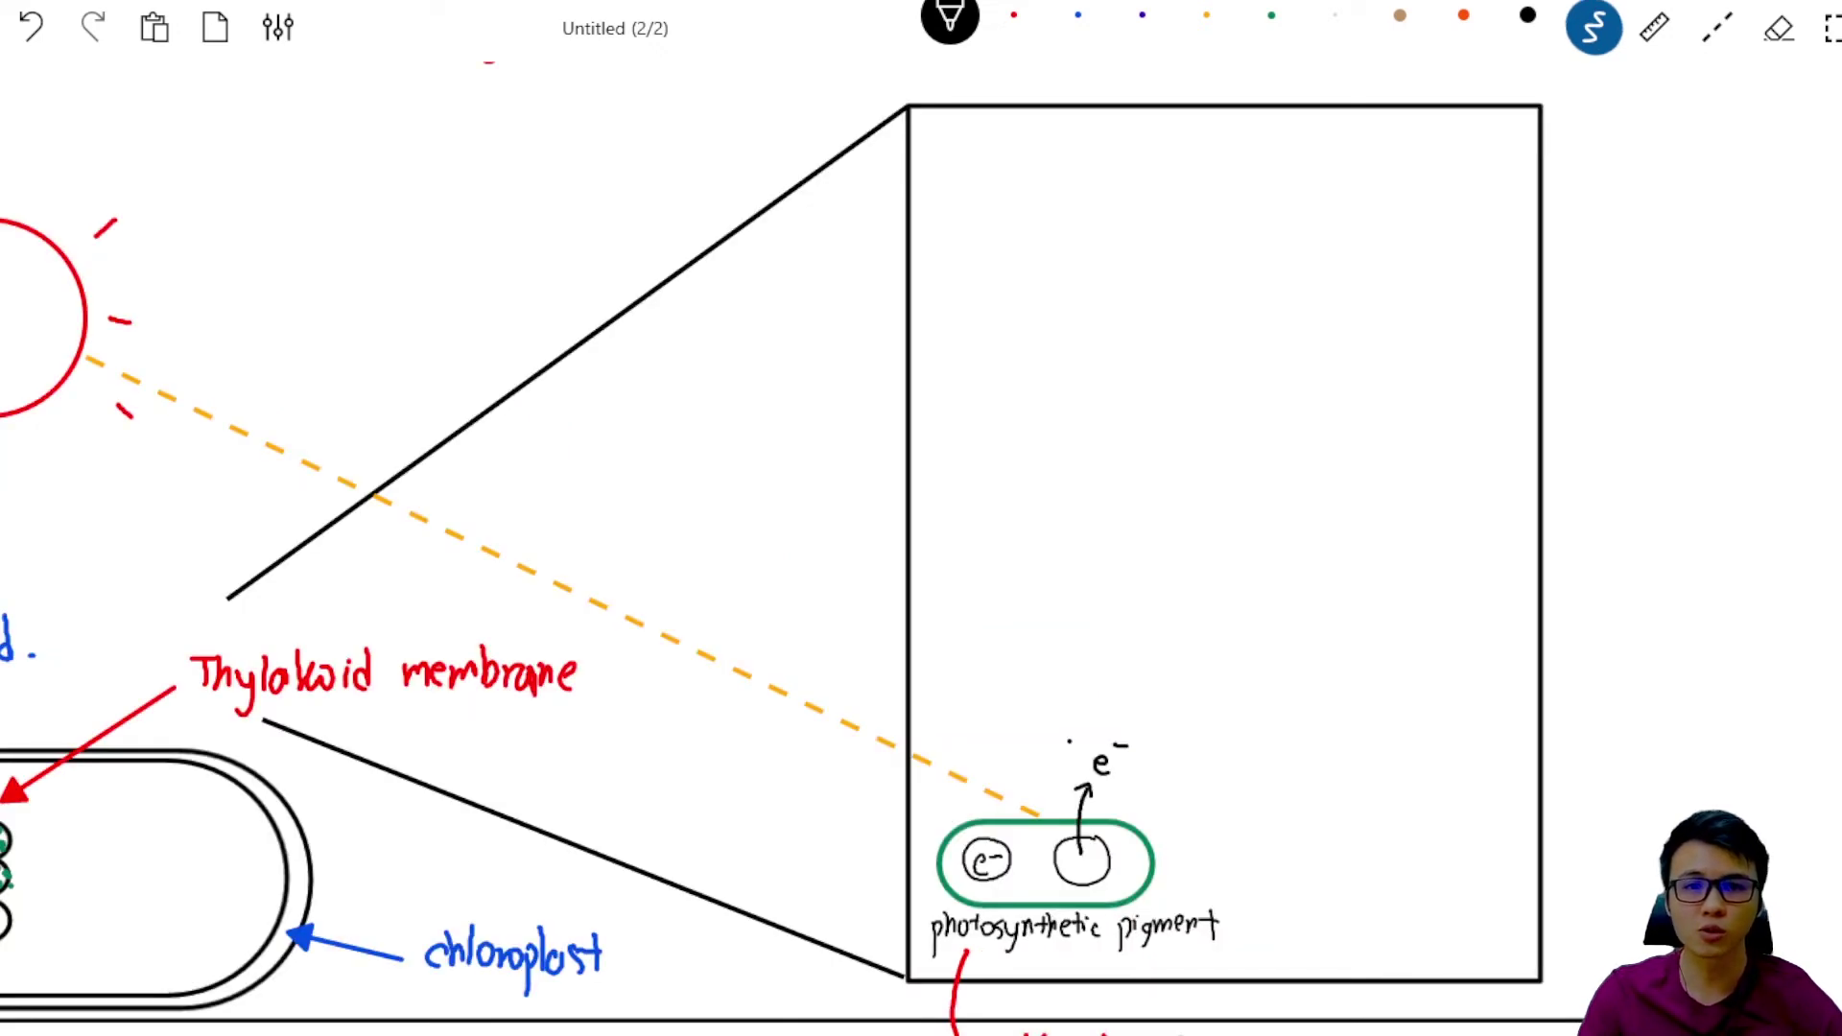
{"action": "mouse_move", "coordinate": [1078, 743]}
{"action": "left_mouse_down"}
{"action": "mouse_move", "coordinate": [1041, 653]}
{"action": "mouse_move", "coordinate": [1040, 378]}
{"action": "mouse_move", "coordinate": [1110, 182]}
{"action": "mouse_move", "coordinate": [1247, 72]}
{"action": "left_mouse_up"}
Draw a horizontal dashed black line above the rectangle and label it "high energy level"
{"action": "scroll", "coordinate": [921, 575], "scroll_direction": "up", "scroll_amount": 3}
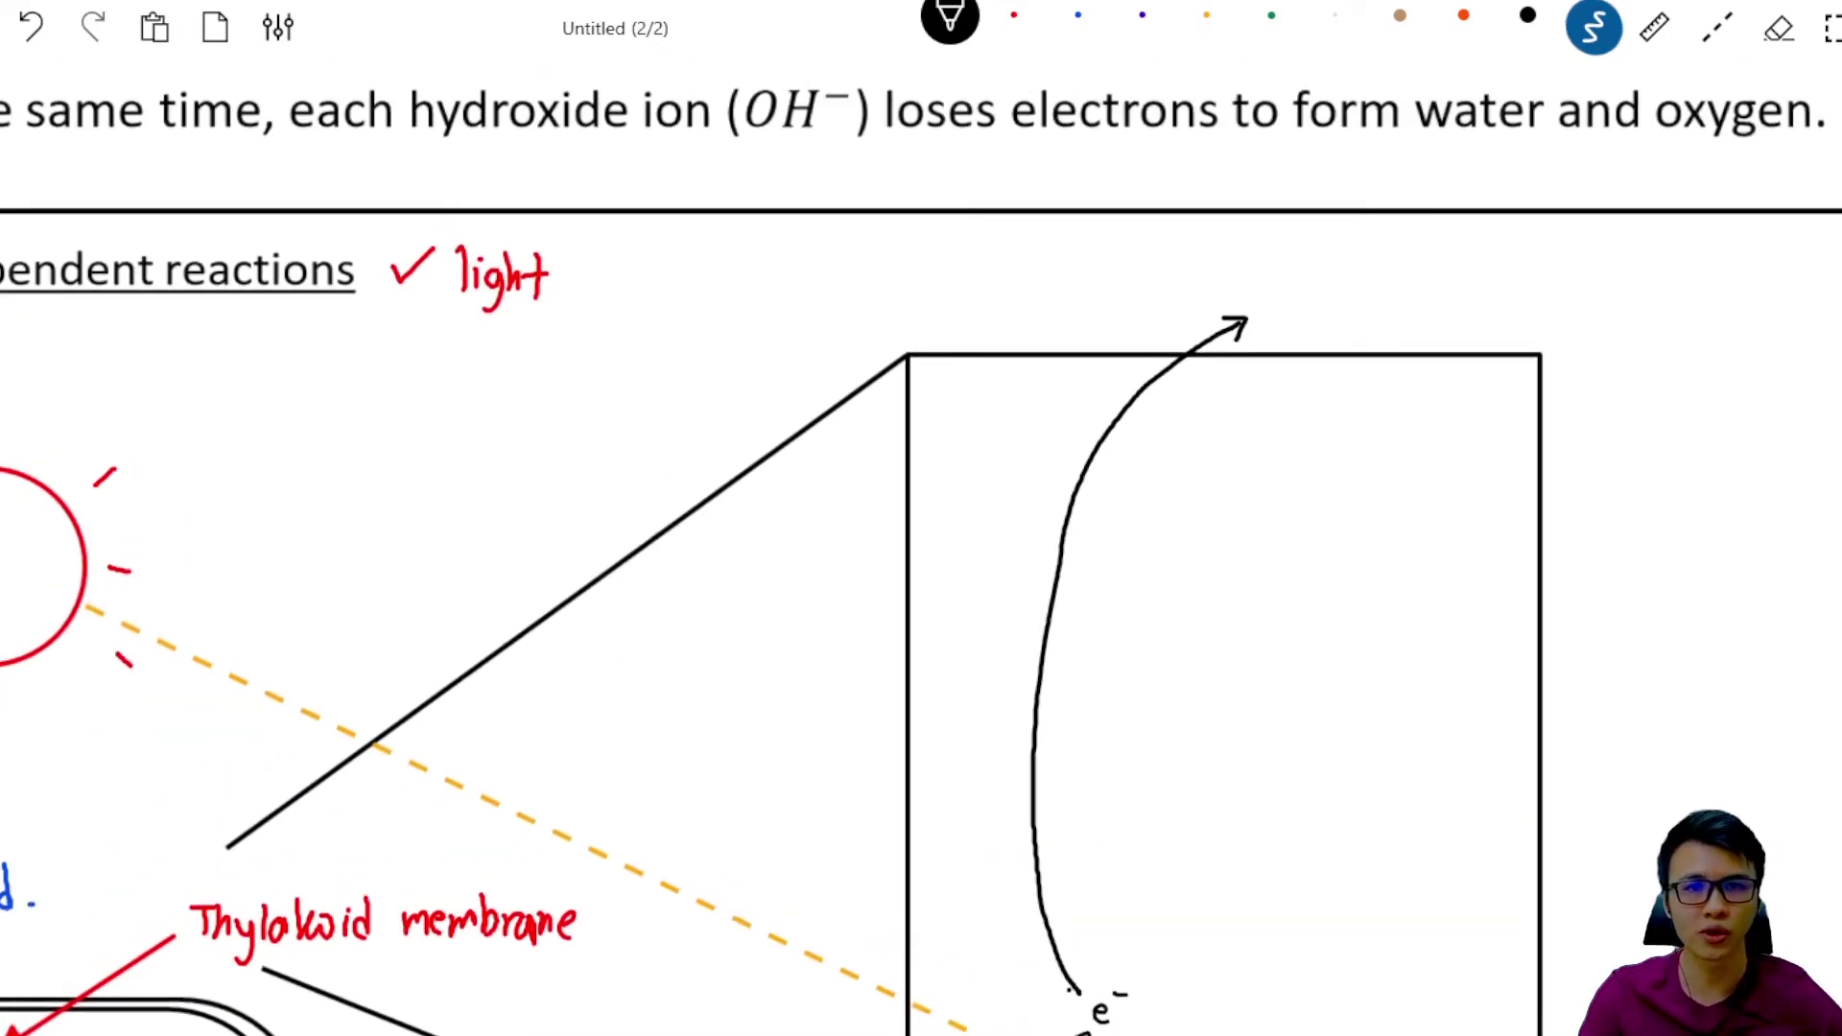
{"action": "left_click_drag", "start_coordinate": [745, 277], "coordinate": [1638, 289]}
{"action": "mouse_move", "coordinate": [1352, 235]}
{"action": "left_mouse_down"}
{"action": "mouse_move", "coordinate": [1405, 288]}
{"action": "mouse_move", "coordinate": [1515, 273]}
{"action": "mouse_move", "coordinate": [1527, 293]}
{"action": "left_mouse_up"}
{"action": "left_click_drag", "start_coordinate": [1551, 253], "coordinate": [1554, 300]}
{"action": "left_click_drag", "start_coordinate": [1604, 240], "coordinate": [1606, 278]}
{"action": "left_click_drag", "start_coordinate": [1613, 268], "coordinate": [1660, 274]}
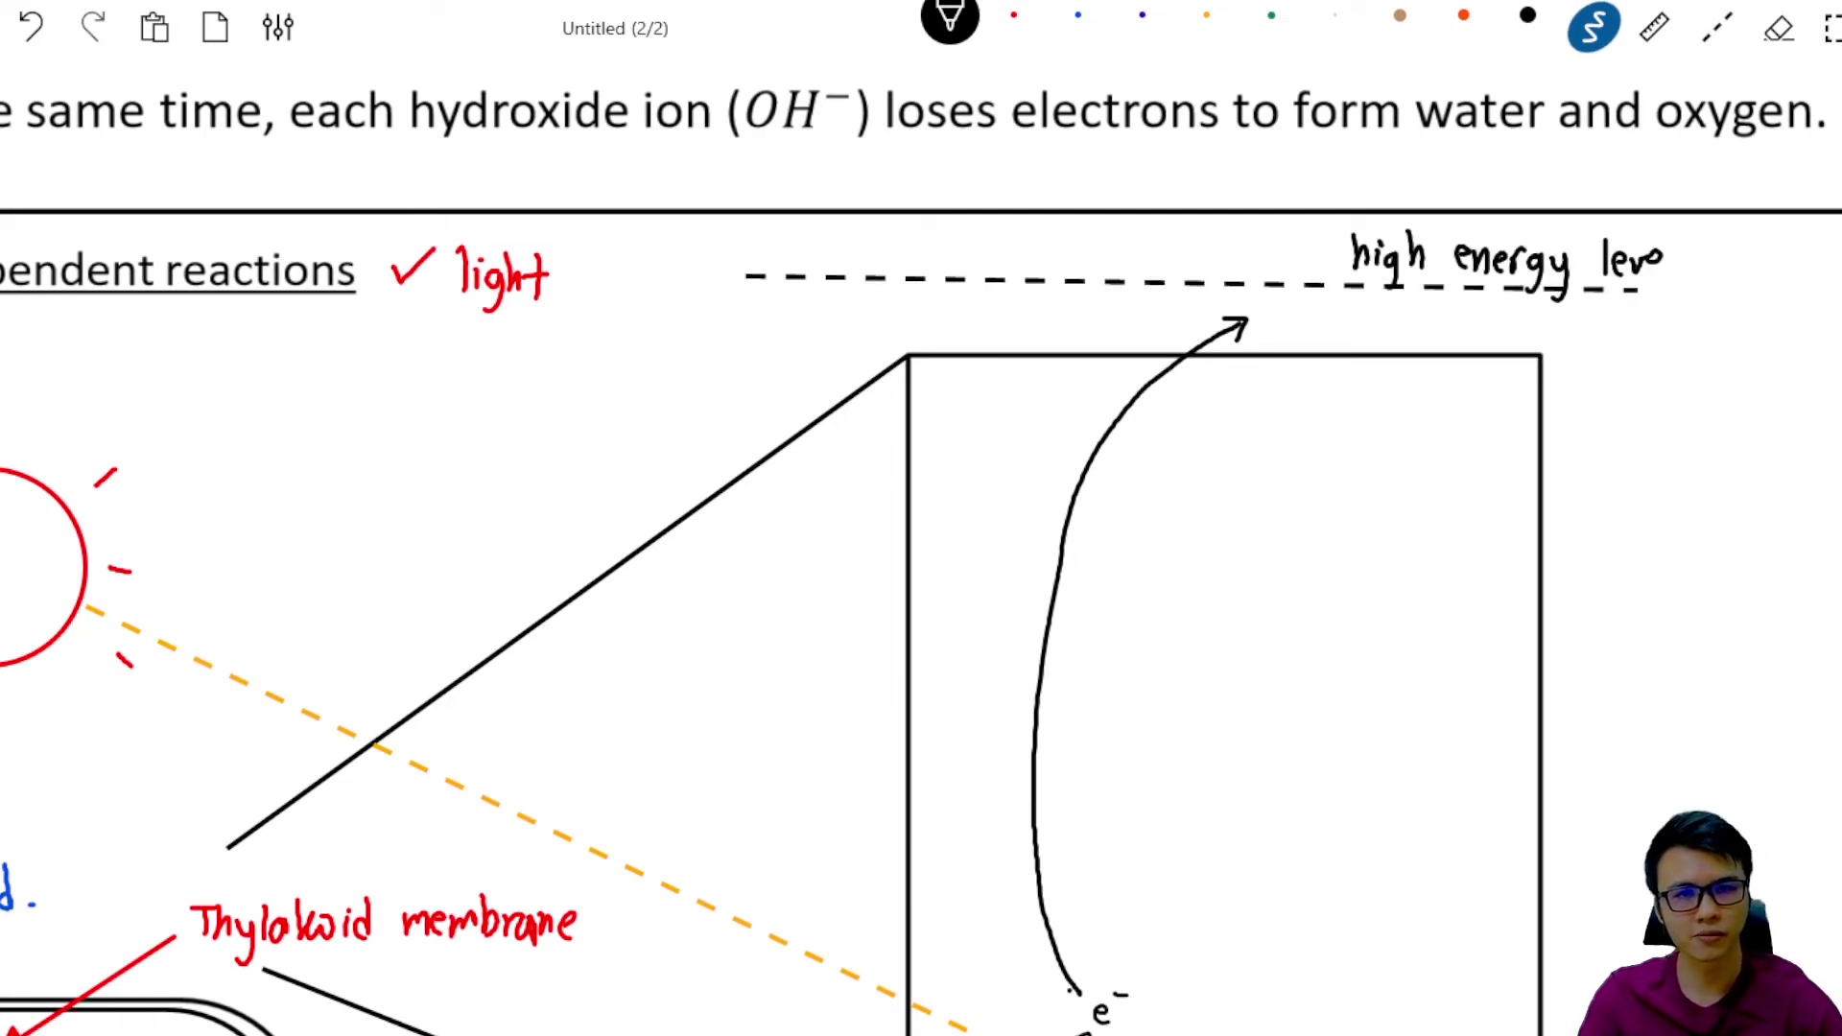
{"action": "left_click_drag", "start_coordinate": [1671, 238], "coordinate": [1673, 279]}
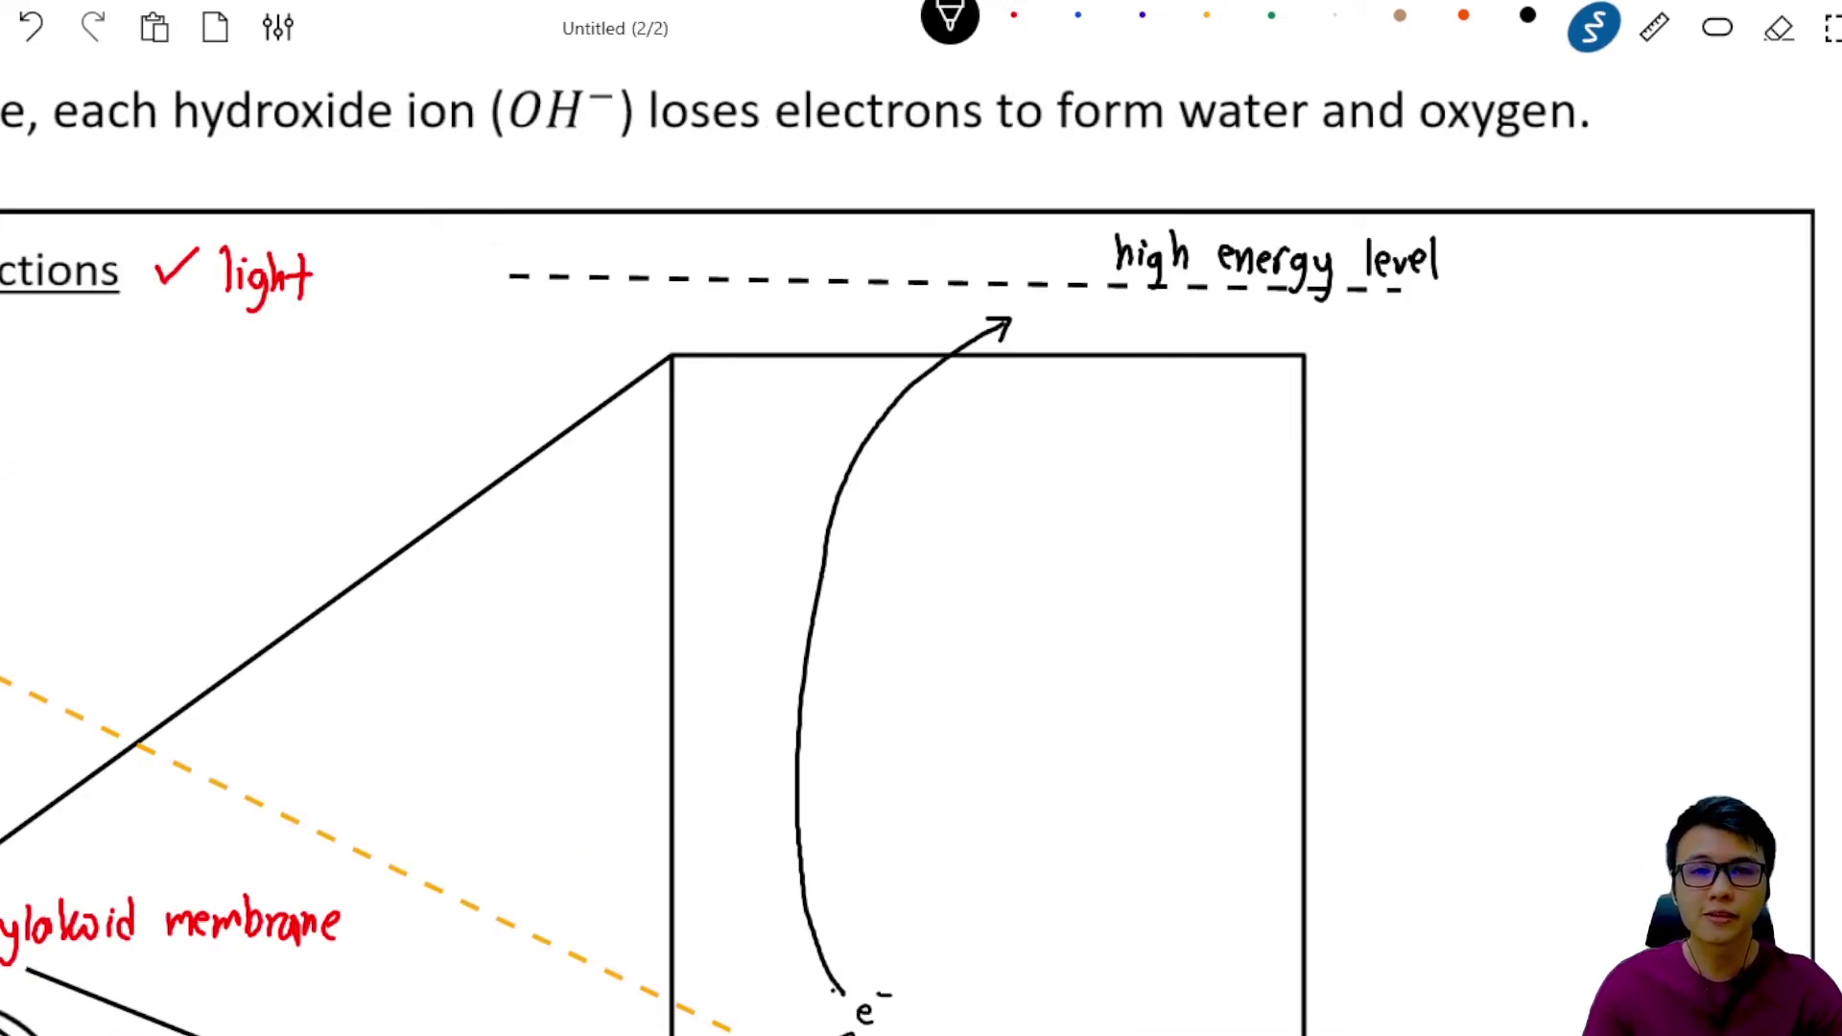
Draw a curved black arrow descending from the high energy level to a stack of three horizontal rounded capsules inside the rectangle
{"action": "mouse_move", "coordinate": [1050, 314]}
{"action": "left_mouse_down"}
{"action": "mouse_move", "coordinate": [1094, 316]}
{"action": "mouse_move", "coordinate": [1165, 412]}
{"action": "mouse_move", "coordinate": [1184, 390]}
{"action": "left_mouse_up"}
{"action": "left_click", "coordinate": [1717, 27]}
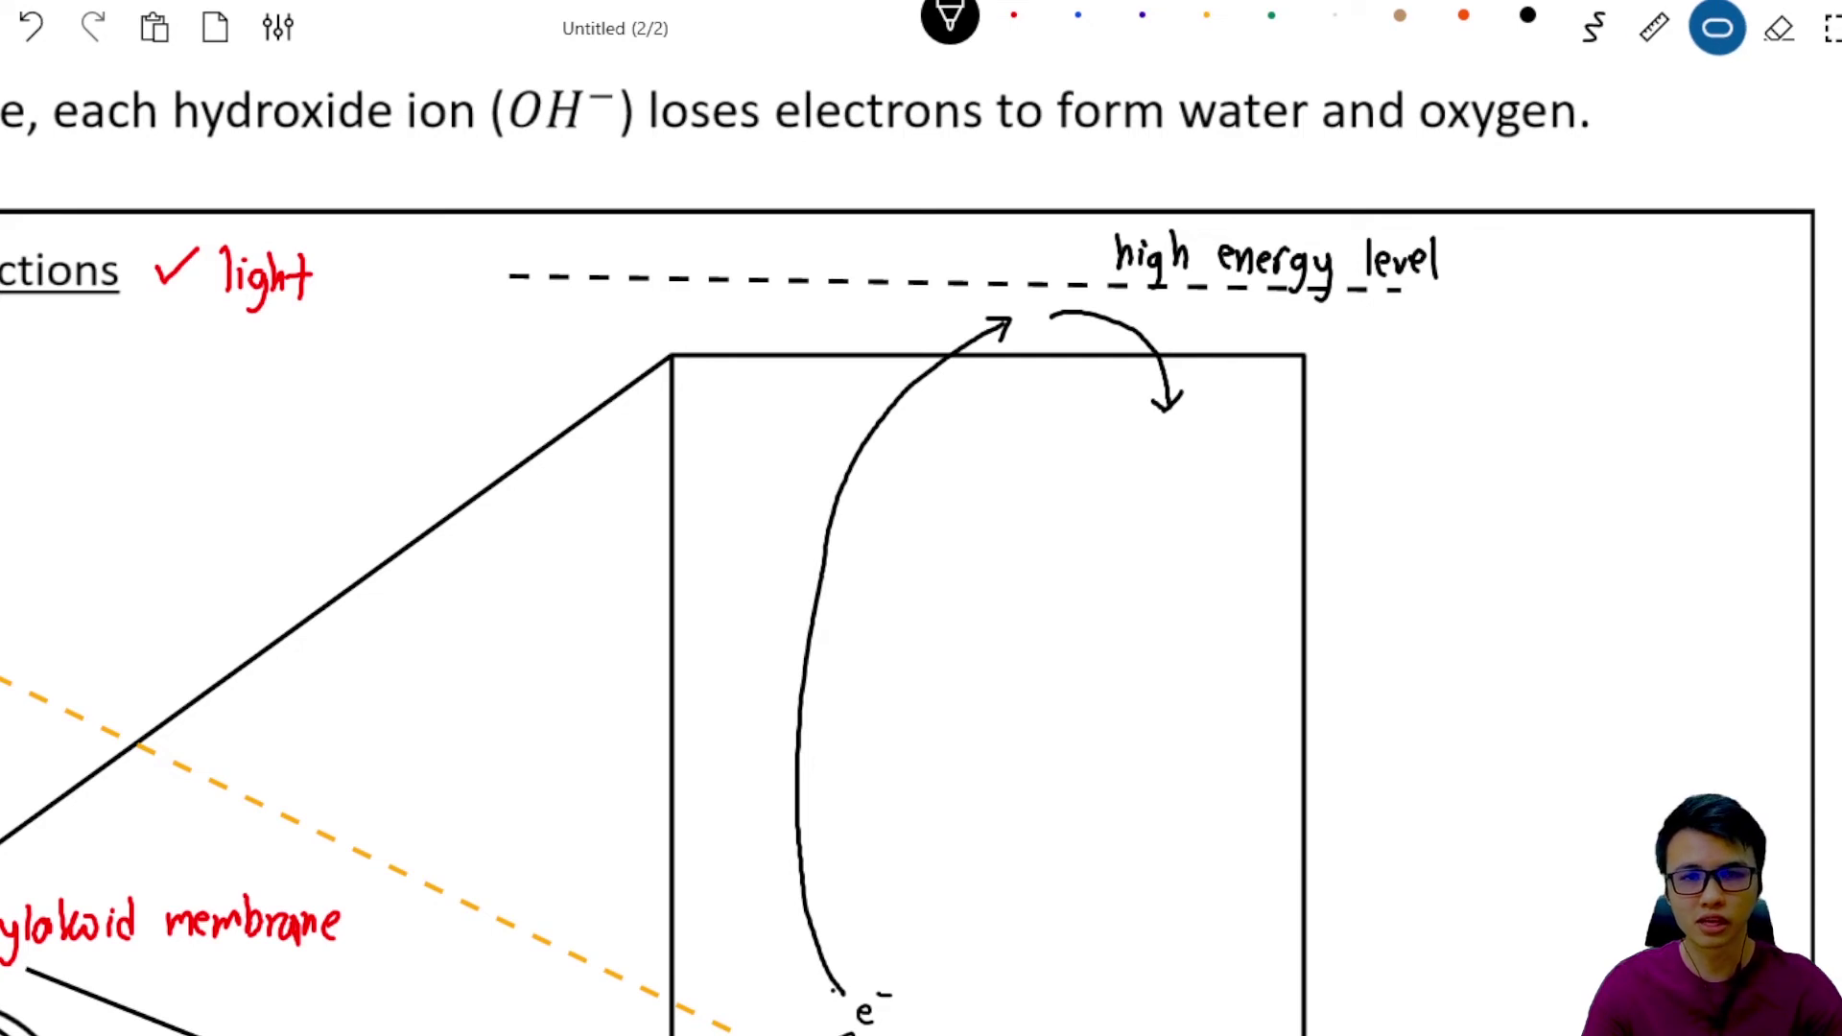
{"action": "left_click_drag", "start_coordinate": [1065, 426], "coordinate": [1272, 487]}
{"action": "left_click_drag", "start_coordinate": [1050, 502], "coordinate": [1275, 556]}
{"action": "left_click_drag", "start_coordinate": [1060, 583], "coordinate": [1278, 634]}
Draw a red curly bracket beside the three capsules and label it "electron carriers" in red
{"action": "left_click", "coordinate": [1594, 27]}
{"action": "left_click", "coordinate": [1014, 15]}
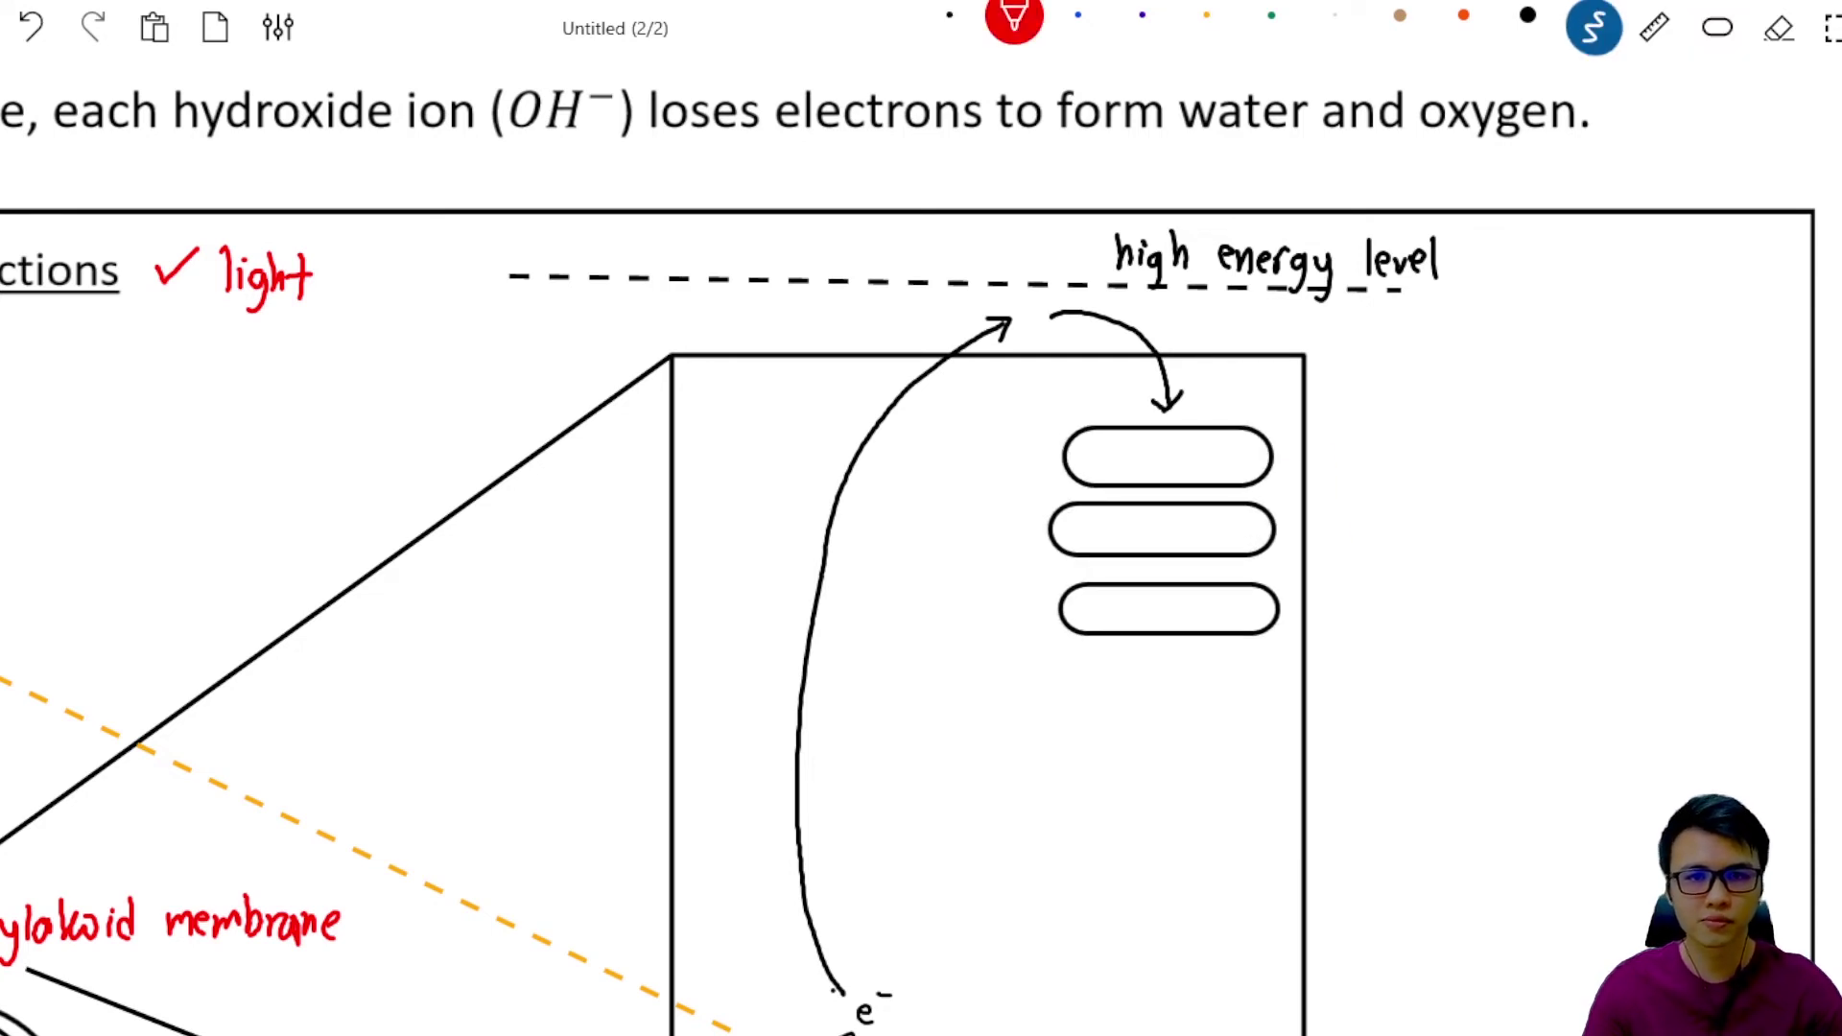
{"action": "left_click_drag", "start_coordinate": [1285, 446], "coordinate": [1305, 630]}
{"action": "left_click_drag", "start_coordinate": [1377, 539], "coordinate": [1497, 552]}
{"action": "mouse_move", "coordinate": [1538, 535]}
{"action": "left_mouse_down"}
{"action": "mouse_move", "coordinate": [1621, 550]}
{"action": "mouse_move", "coordinate": [1497, 550]}
{"action": "left_mouse_up"}
{"action": "key", "text": "ctrl+z"}
{"action": "key", "text": "ctrl+z"}
{"action": "key", "text": "ctrl+z"}
{"action": "key", "text": "ctrl+z"}
{"action": "key", "text": "ctrl+z"}
{"action": "key", "text": "ctrl+z"}
{"action": "left_click_drag", "start_coordinate": [1537, 533], "coordinate": [1637, 554]}
Link the three electron carriers with curved black arrows and draw a four-bladed fan below them
{"action": "left_click", "coordinate": [949, 16]}
{"action": "mouse_move", "coordinate": [1079, 465]}
{"action": "left_mouse_down"}
{"action": "mouse_move", "coordinate": [1030, 490]}
{"action": "mouse_move", "coordinate": [1040, 521]}
{"action": "mouse_move", "coordinate": [1089, 538]}
{"action": "mouse_move", "coordinate": [1058, 548]}
{"action": "mouse_move", "coordinate": [1039, 590]}
{"action": "mouse_move", "coordinate": [1078, 626]}
{"action": "left_mouse_up"}
{"action": "scroll", "coordinate": [921, 547], "scroll_direction": "down", "scroll_amount": 3}
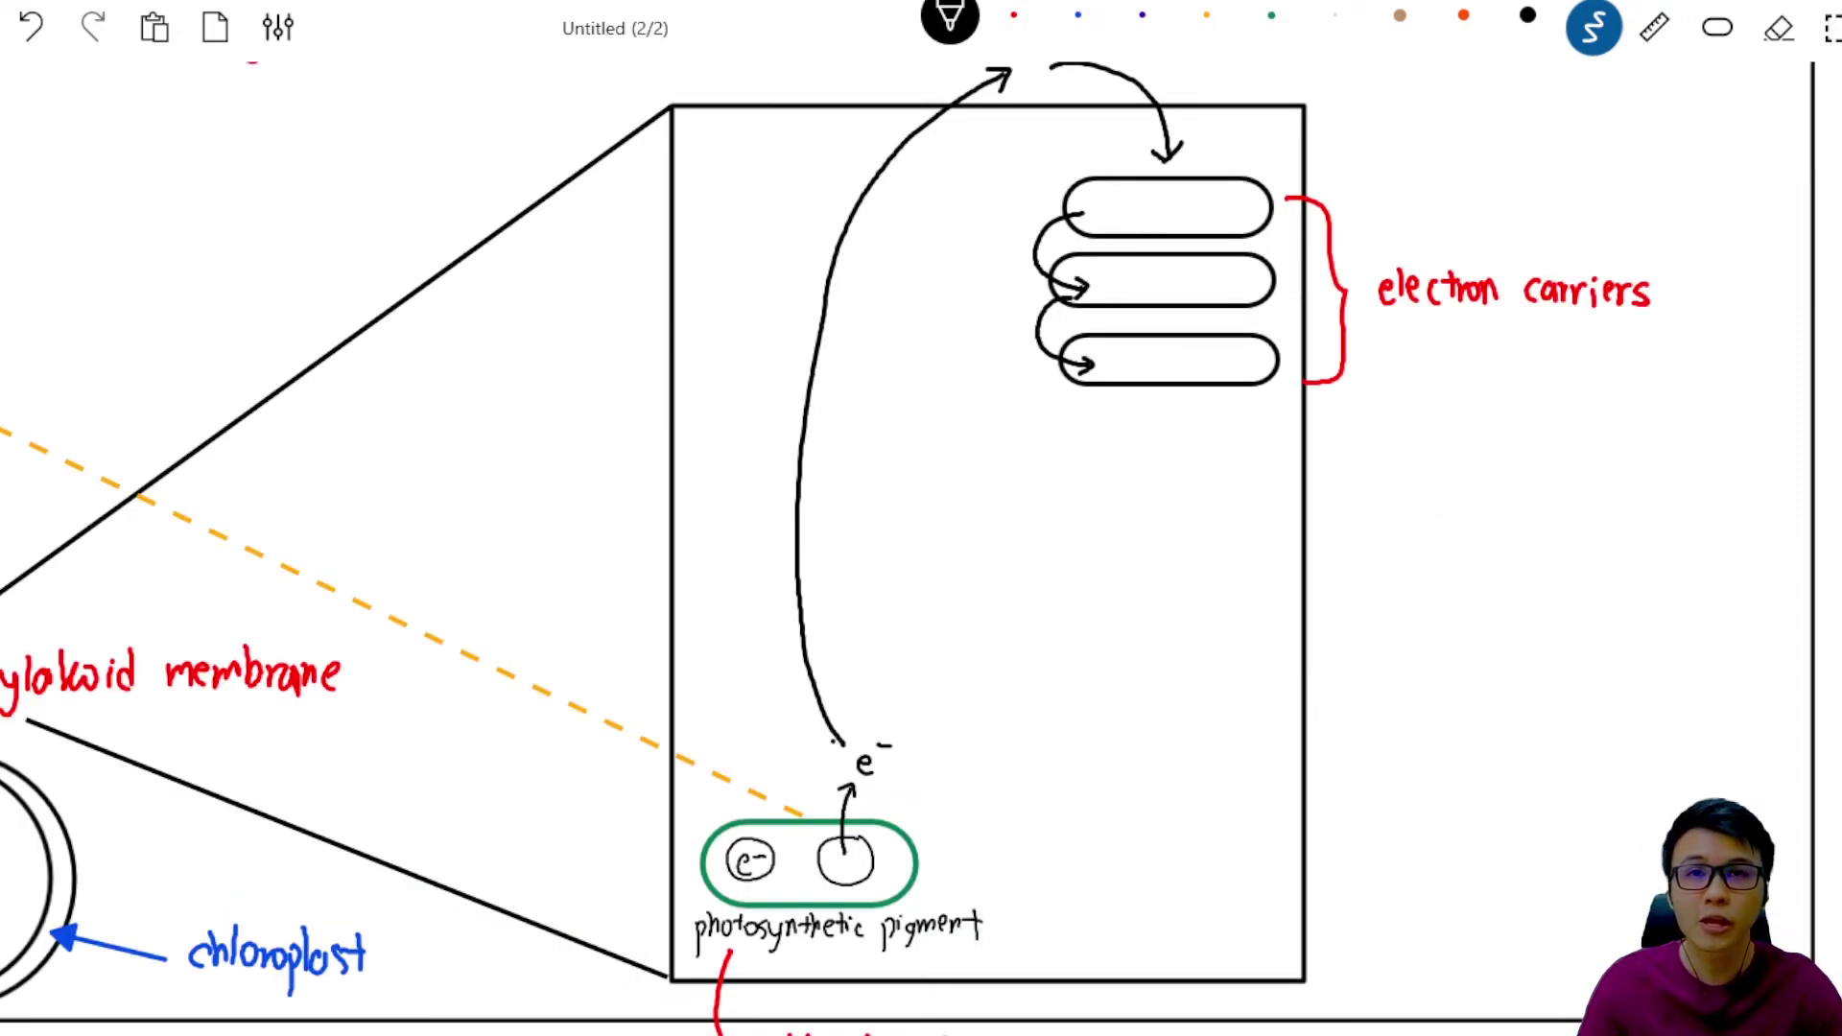
{"action": "mouse_move", "coordinate": [1138, 479]}
{"action": "left_mouse_down"}
{"action": "mouse_move", "coordinate": [1142, 501]}
{"action": "mouse_move", "coordinate": [1146, 478]}
{"action": "mouse_move", "coordinate": [1080, 522]}
{"action": "left_mouse_up"}
{"action": "mouse_move", "coordinate": [1153, 499]}
{"action": "left_mouse_down"}
{"action": "mouse_move", "coordinate": [1190, 542]}
{"action": "mouse_move", "coordinate": [1163, 488]}
{"action": "left_mouse_up"}
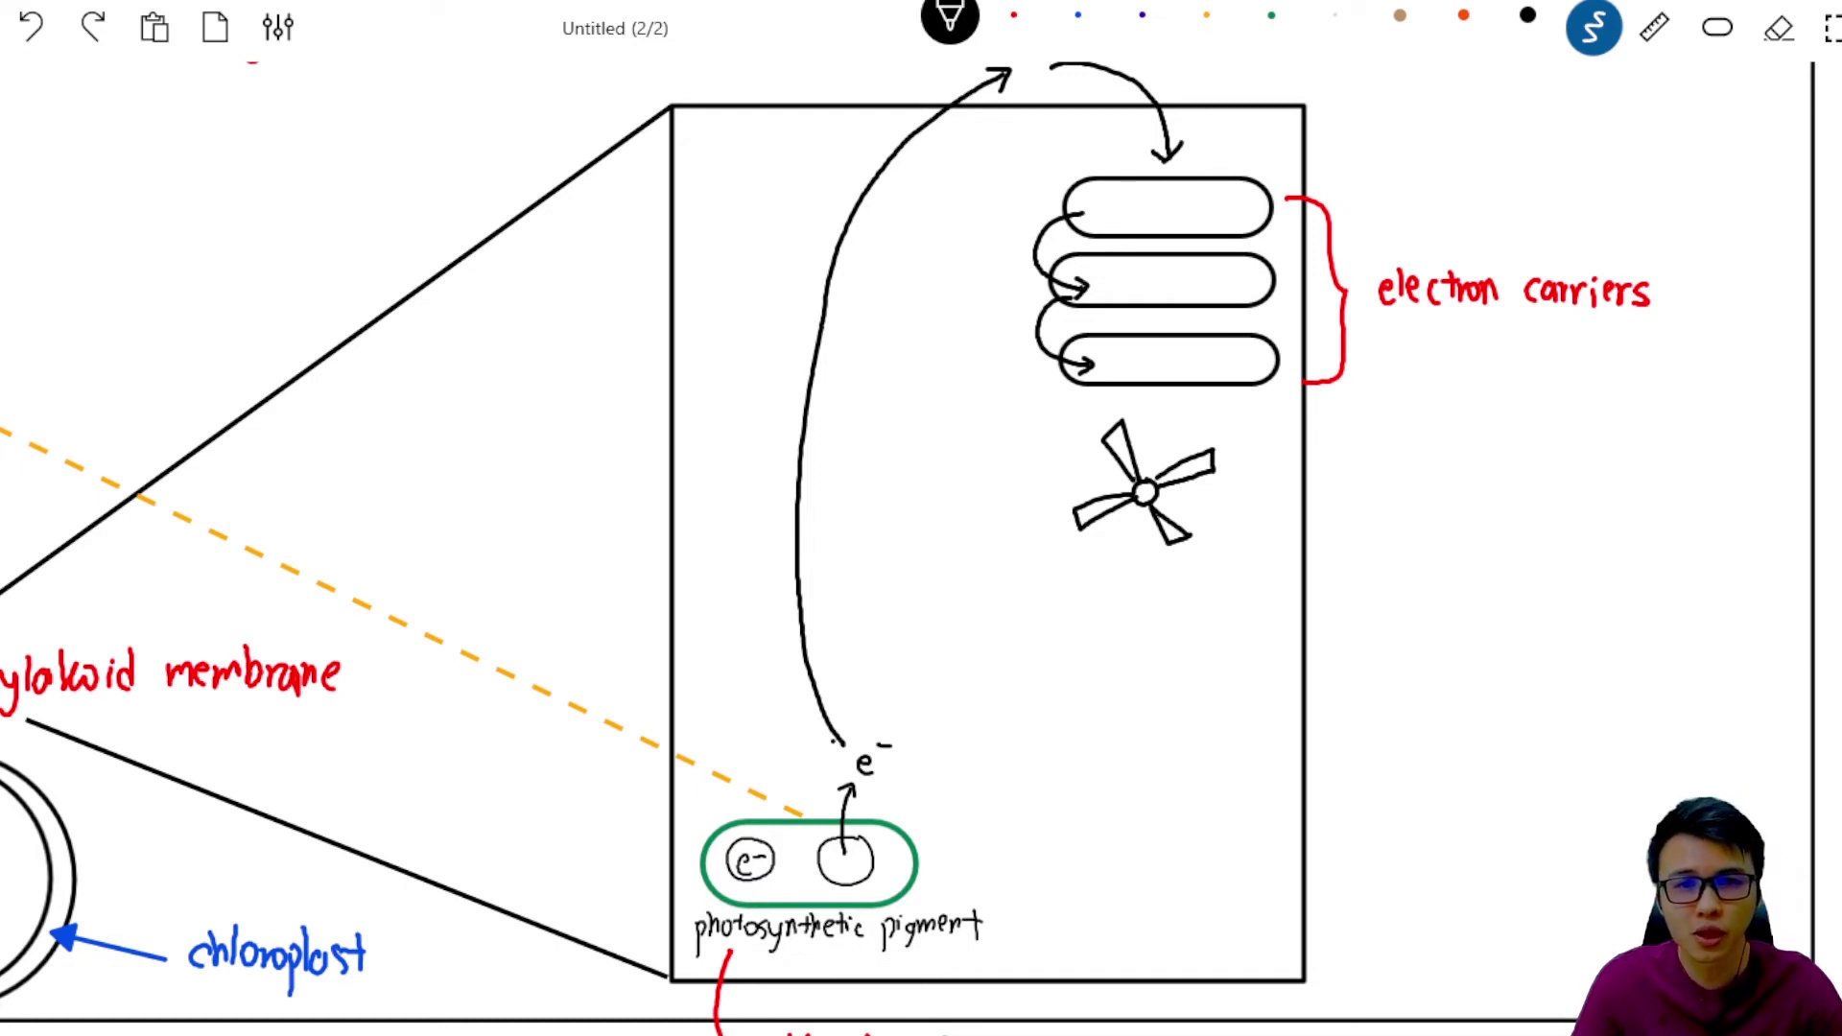
Draw a short black arrow from the lowest electron carrier towards the fan and label it "e⁻"
{"action": "left_click_drag", "start_coordinate": [1134, 368], "coordinate": [1148, 418]}
{"action": "left_click_drag", "start_coordinate": [1138, 408], "coordinate": [1155, 406]}
{"action": "left_click_drag", "start_coordinate": [1164, 434], "coordinate": [1178, 443]}
{"action": "left_click_drag", "start_coordinate": [1183, 422], "coordinate": [1192, 422]}
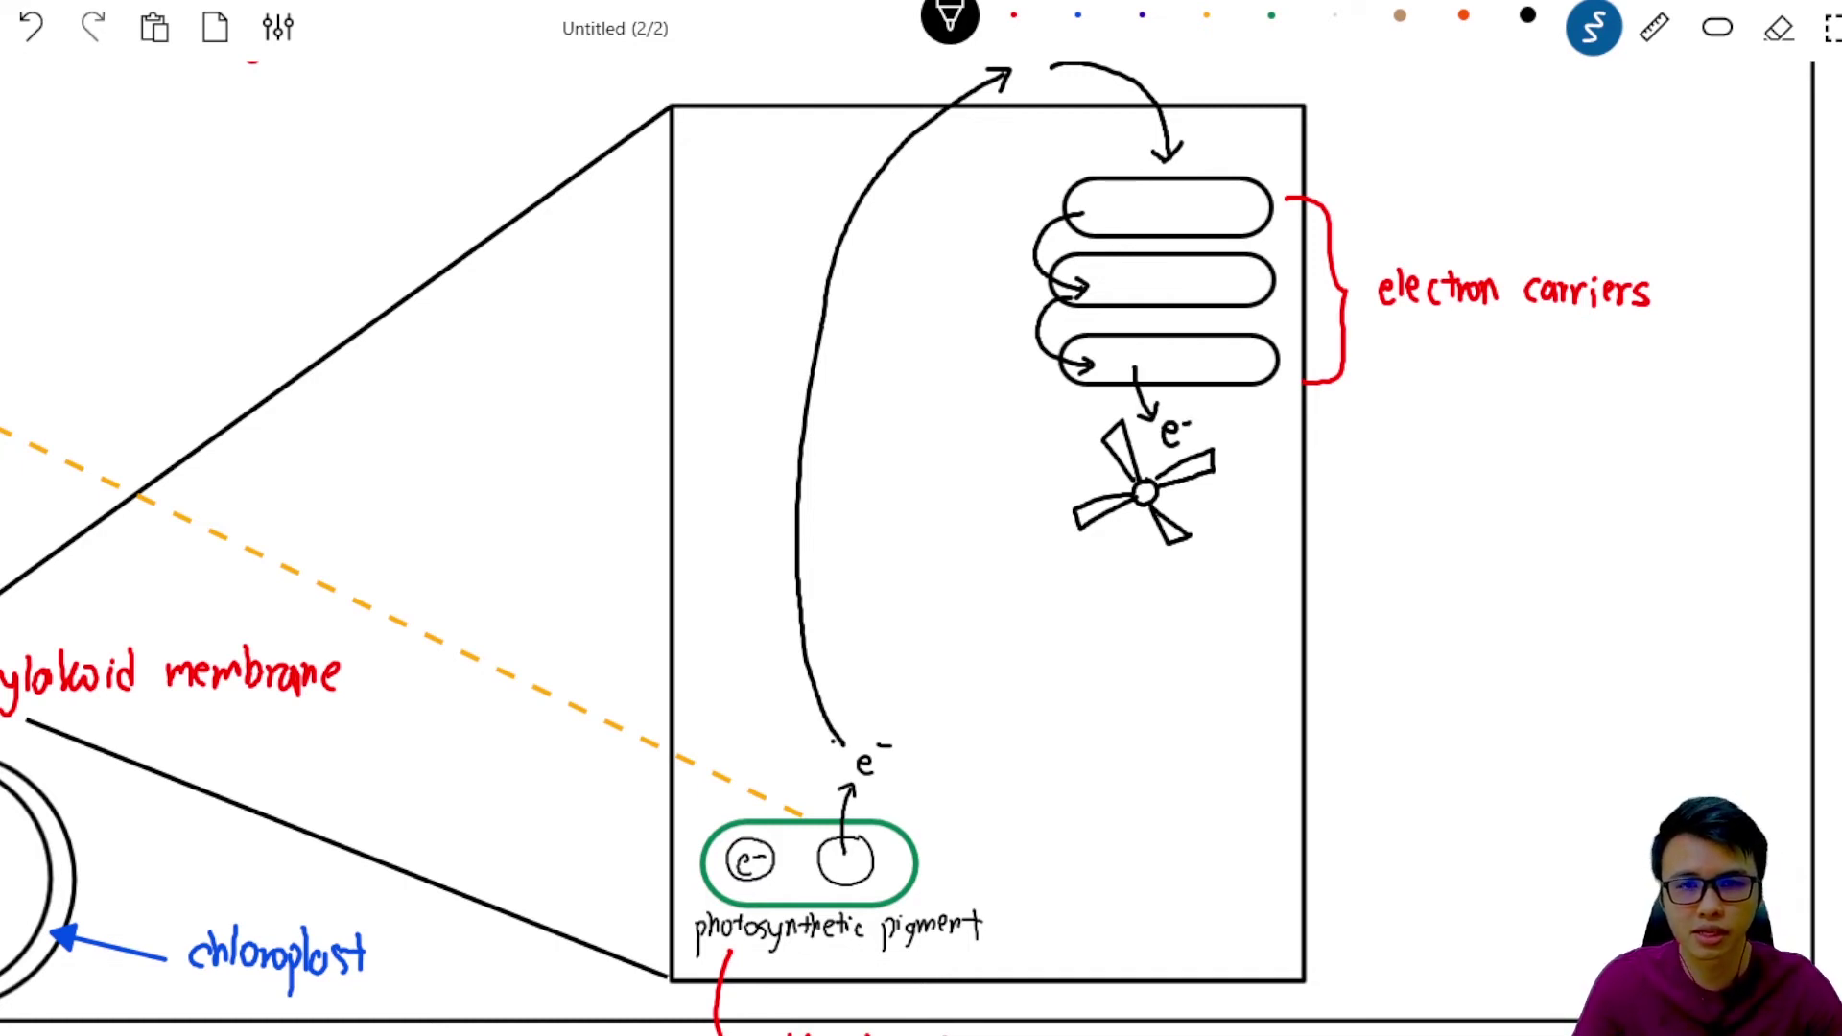
Draw a blue arrow from the fan to a blue boxed "ATP", followed by a dashed blue arrow to "LIR"
{"action": "mouse_move", "coordinate": [1227, 484]}
{"action": "left_mouse_down"}
{"action": "mouse_move", "coordinate": [1403, 487]}
{"action": "mouse_move", "coordinate": [1449, 468]}
{"action": "mouse_move", "coordinate": [1459, 510]}
{"action": "mouse_move", "coordinate": [1481, 468]}
{"action": "left_mouse_up"}
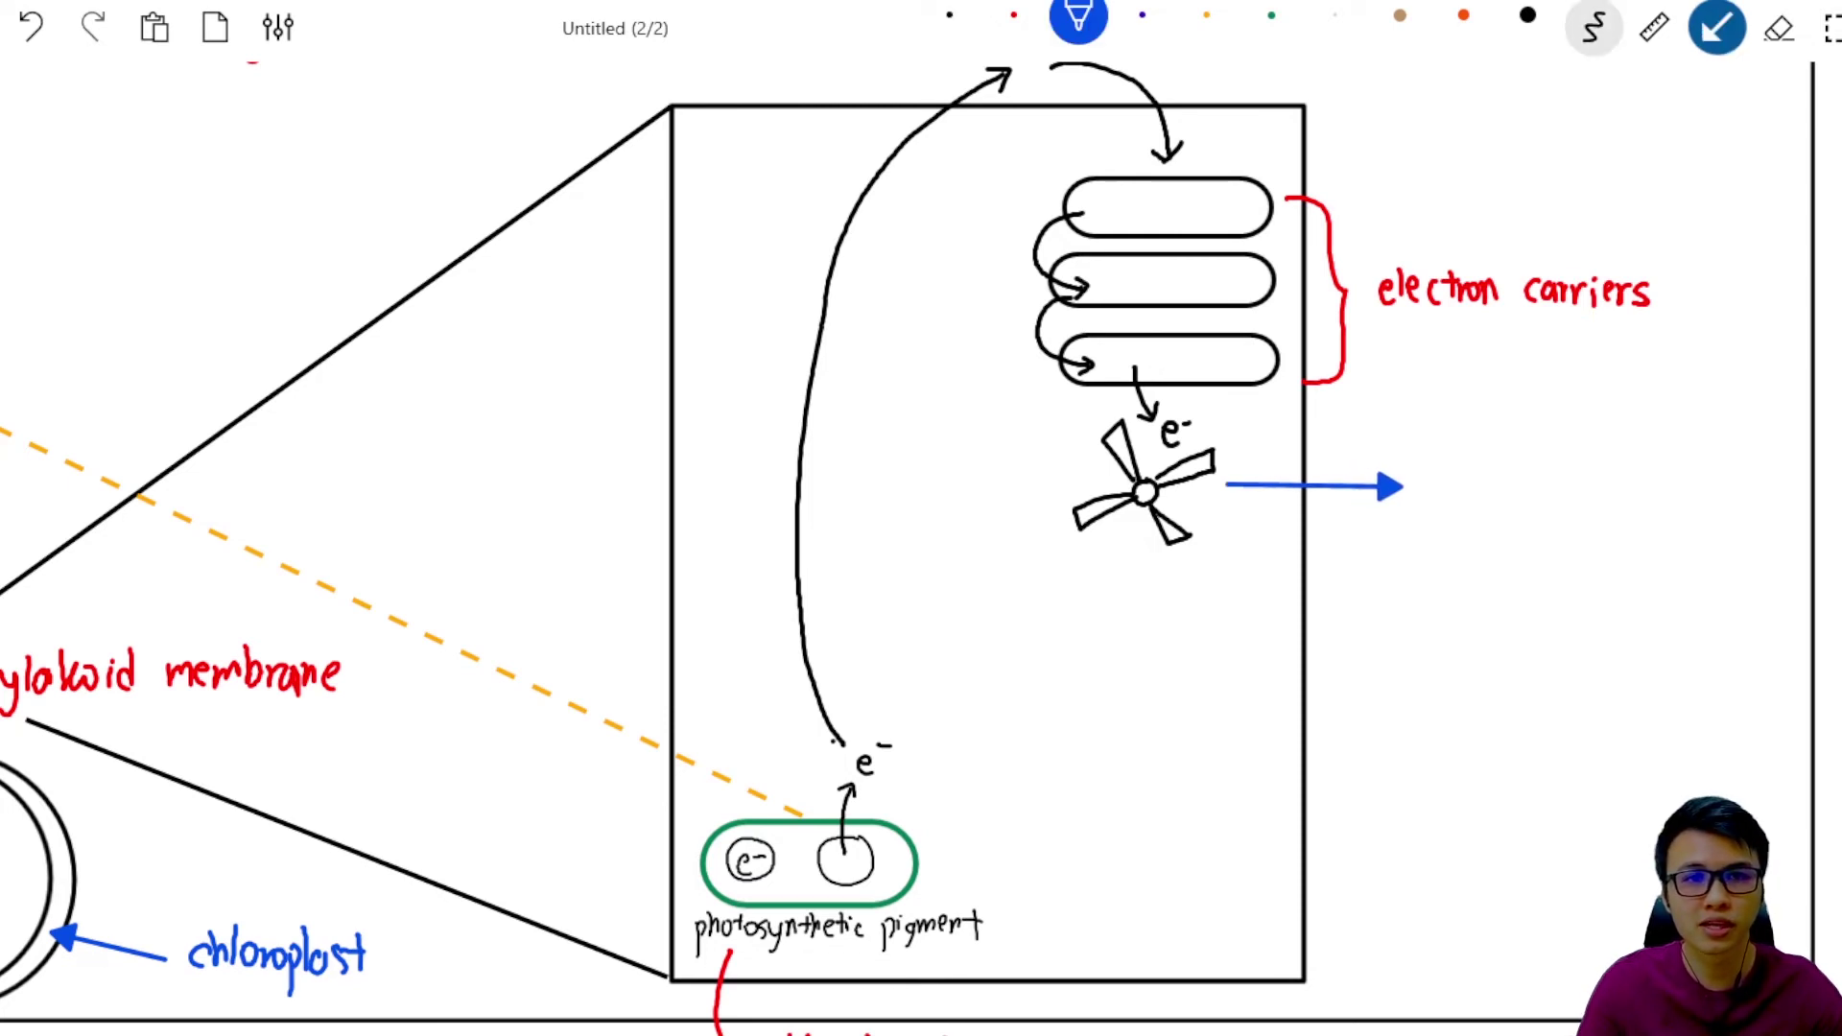
{"action": "left_click", "coordinate": [1593, 27]}
{"action": "mouse_move", "coordinate": [1472, 472]}
{"action": "left_mouse_down"}
{"action": "mouse_move", "coordinate": [1474, 508]}
{"action": "mouse_move", "coordinate": [1487, 474]}
{"action": "left_mouse_up"}
{"action": "mouse_move", "coordinate": [1488, 474]}
{"action": "left_mouse_down"}
{"action": "mouse_move", "coordinate": [1506, 470]}
{"action": "mouse_move", "coordinate": [1499, 489]}
{"action": "left_mouse_up"}
{"action": "mouse_move", "coordinate": [1403, 448]}
{"action": "left_mouse_down"}
{"action": "mouse_move", "coordinate": [1546, 523]}
{"action": "mouse_move", "coordinate": [1598, 488]}
{"action": "mouse_move", "coordinate": [1678, 497]}
{"action": "left_mouse_up"}
{"action": "mouse_move", "coordinate": [1684, 473]}
{"action": "left_mouse_down"}
{"action": "mouse_move", "coordinate": [1702, 472]}
{"action": "mouse_move", "coordinate": [1696, 495]}
{"action": "left_mouse_up"}
{"action": "left_click_drag", "start_coordinate": [1683, 500], "coordinate": [1716, 501]}
{"action": "left_click_drag", "start_coordinate": [1718, 470], "coordinate": [1738, 497]}
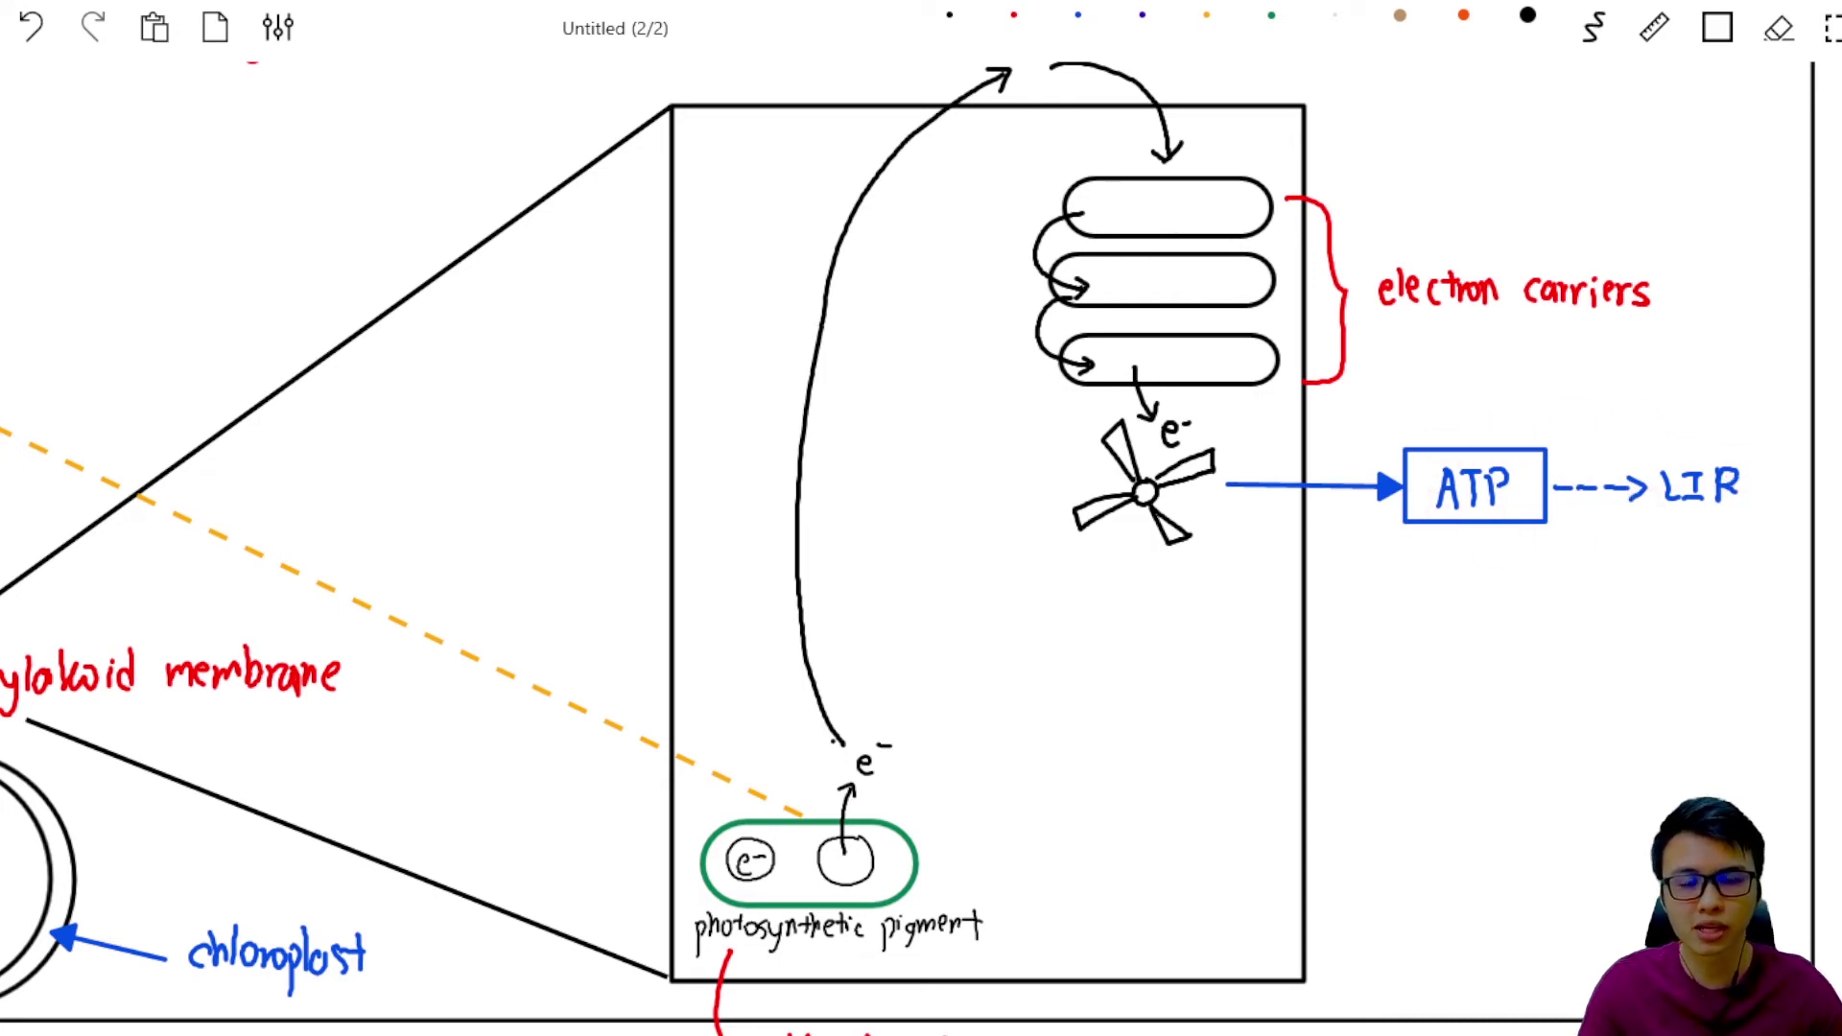
Draw a curved black arrow beneath the fan to show its rotation
{"action": "left_click", "coordinate": [949, 15]}
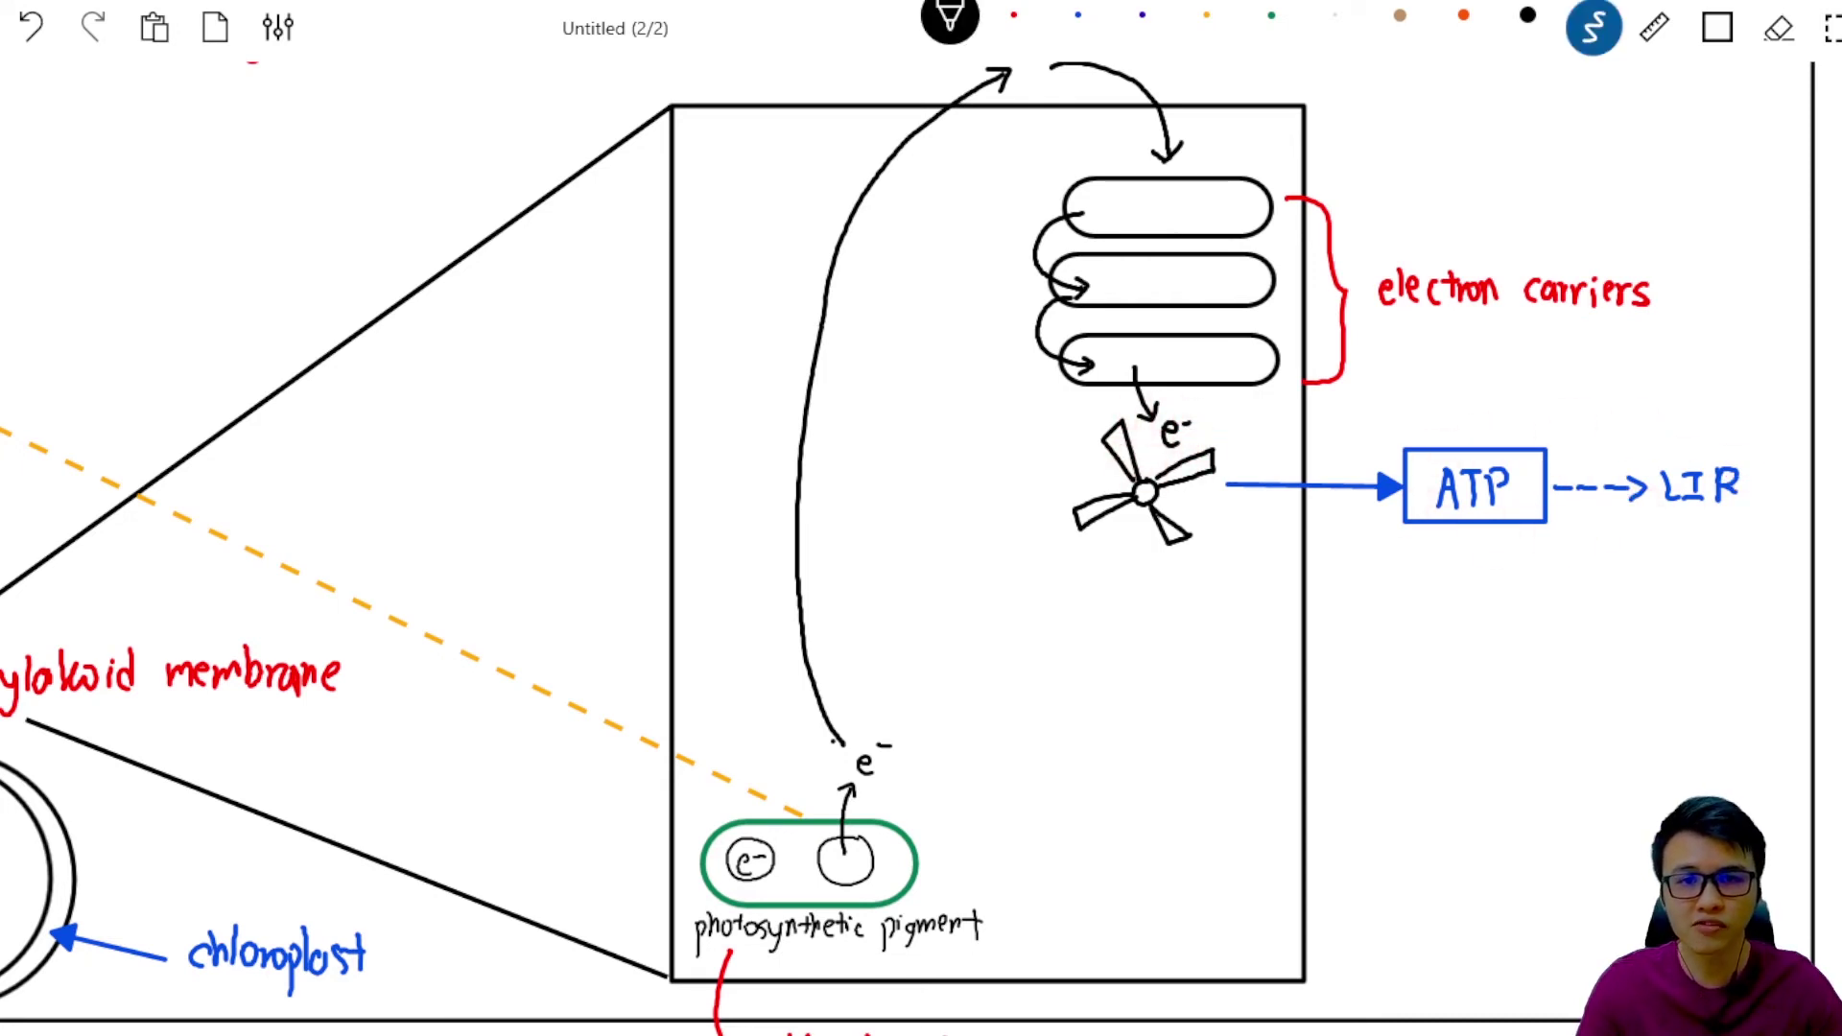
{"action": "mouse_move", "coordinate": [1182, 552]}
{"action": "left_mouse_down"}
{"action": "mouse_move", "coordinate": [1132, 565]}
{"action": "mouse_move", "coordinate": [1068, 533]}
{"action": "mouse_move", "coordinate": [1065, 554]}
{"action": "left_mouse_up"}
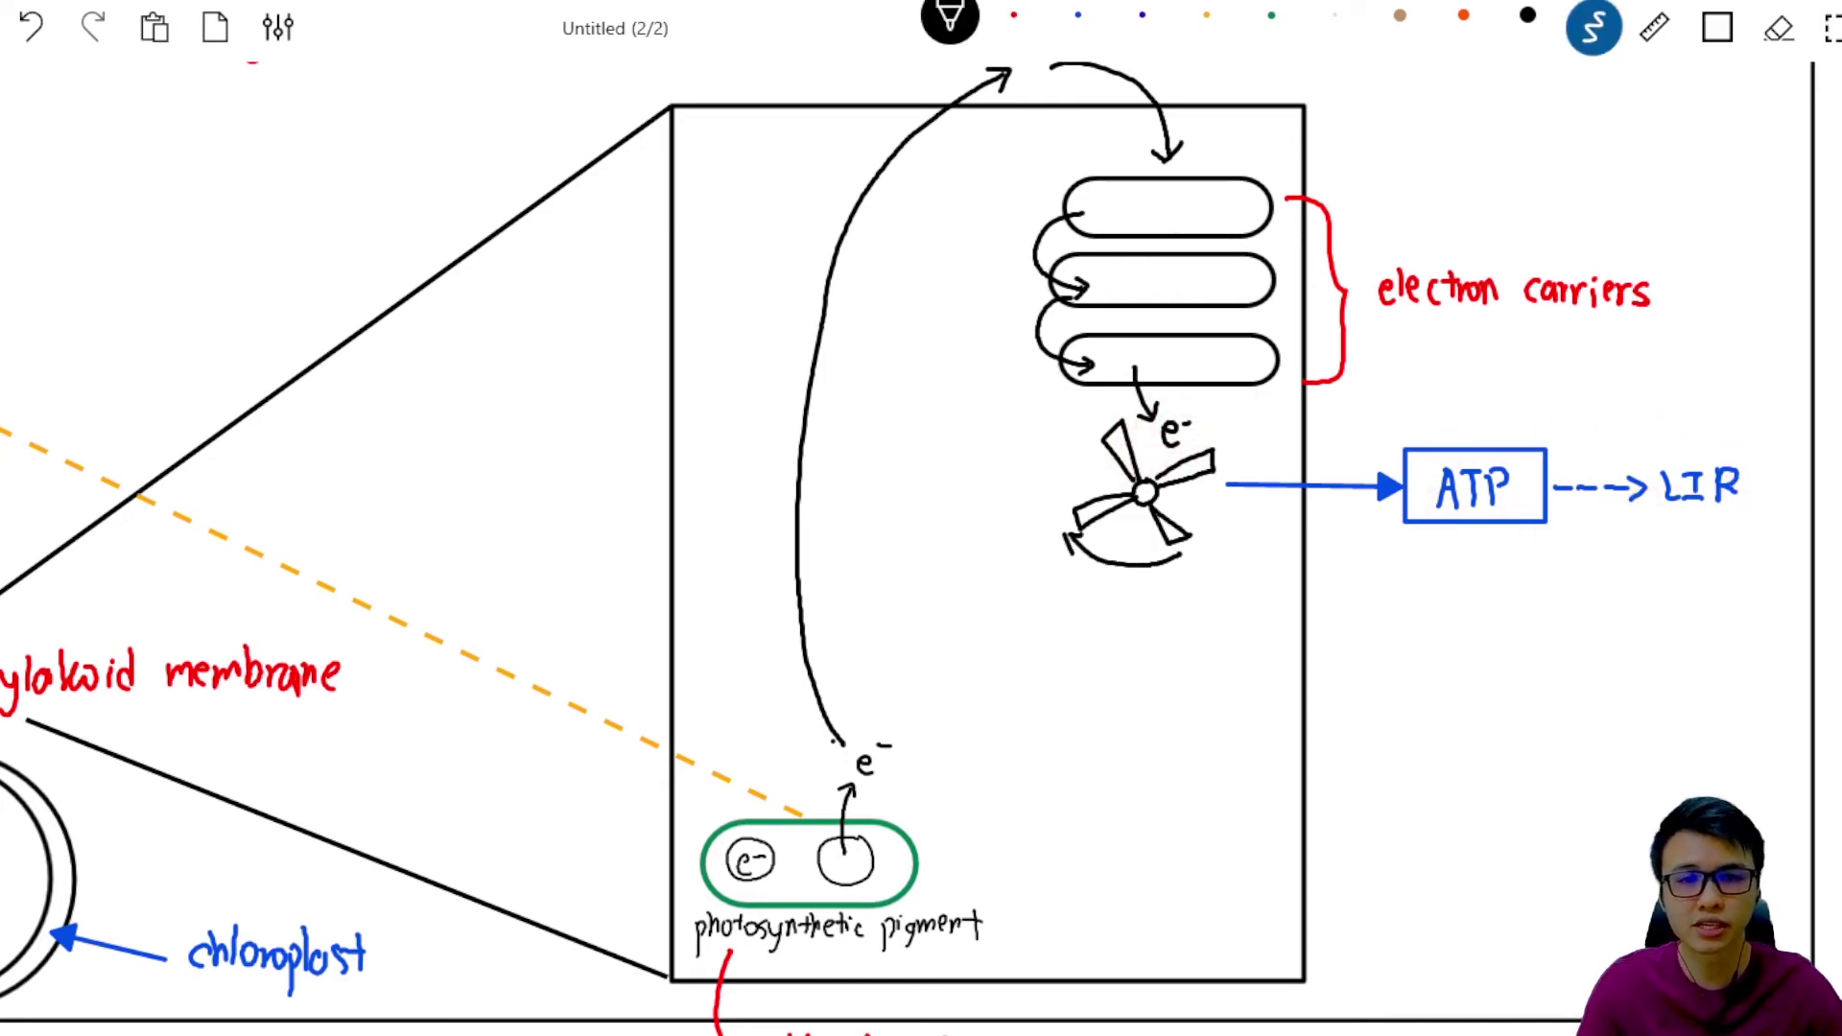
{"action": "key", "text": "ctrl+z"}
Draw a black container labelled "NADP+" near the rectangle's lower edge and a curved arrow from the fan down to it
{"action": "mouse_move", "coordinate": [1059, 823]}
{"action": "left_mouse_down"}
{"action": "mouse_move", "coordinate": [1064, 900]}
{"action": "mouse_move", "coordinate": [1142, 848]}
{"action": "mouse_move", "coordinate": [1257, 830]}
{"action": "mouse_move", "coordinate": [1059, 823]}
{"action": "left_mouse_up"}
{"action": "left_click_drag", "start_coordinate": [1259, 831], "coordinate": [1261, 898]}
{"action": "left_click_drag", "start_coordinate": [1061, 897], "coordinate": [1272, 904]}
{"action": "mouse_move", "coordinate": [1096, 888]}
{"action": "left_mouse_down"}
{"action": "mouse_move", "coordinate": [1118, 857]}
{"action": "mouse_move", "coordinate": [1146, 883]}
{"action": "mouse_move", "coordinate": [1172, 878]}
{"action": "mouse_move", "coordinate": [1172, 856]}
{"action": "mouse_move", "coordinate": [1176, 873]}
{"action": "left_mouse_up"}
{"action": "left_click_drag", "start_coordinate": [1191, 861], "coordinate": [1214, 859]}
{"action": "left_click_drag", "start_coordinate": [1209, 537], "coordinate": [1218, 781]}
{"action": "left_click_drag", "start_coordinate": [1200, 848], "coordinate": [1201, 875]}
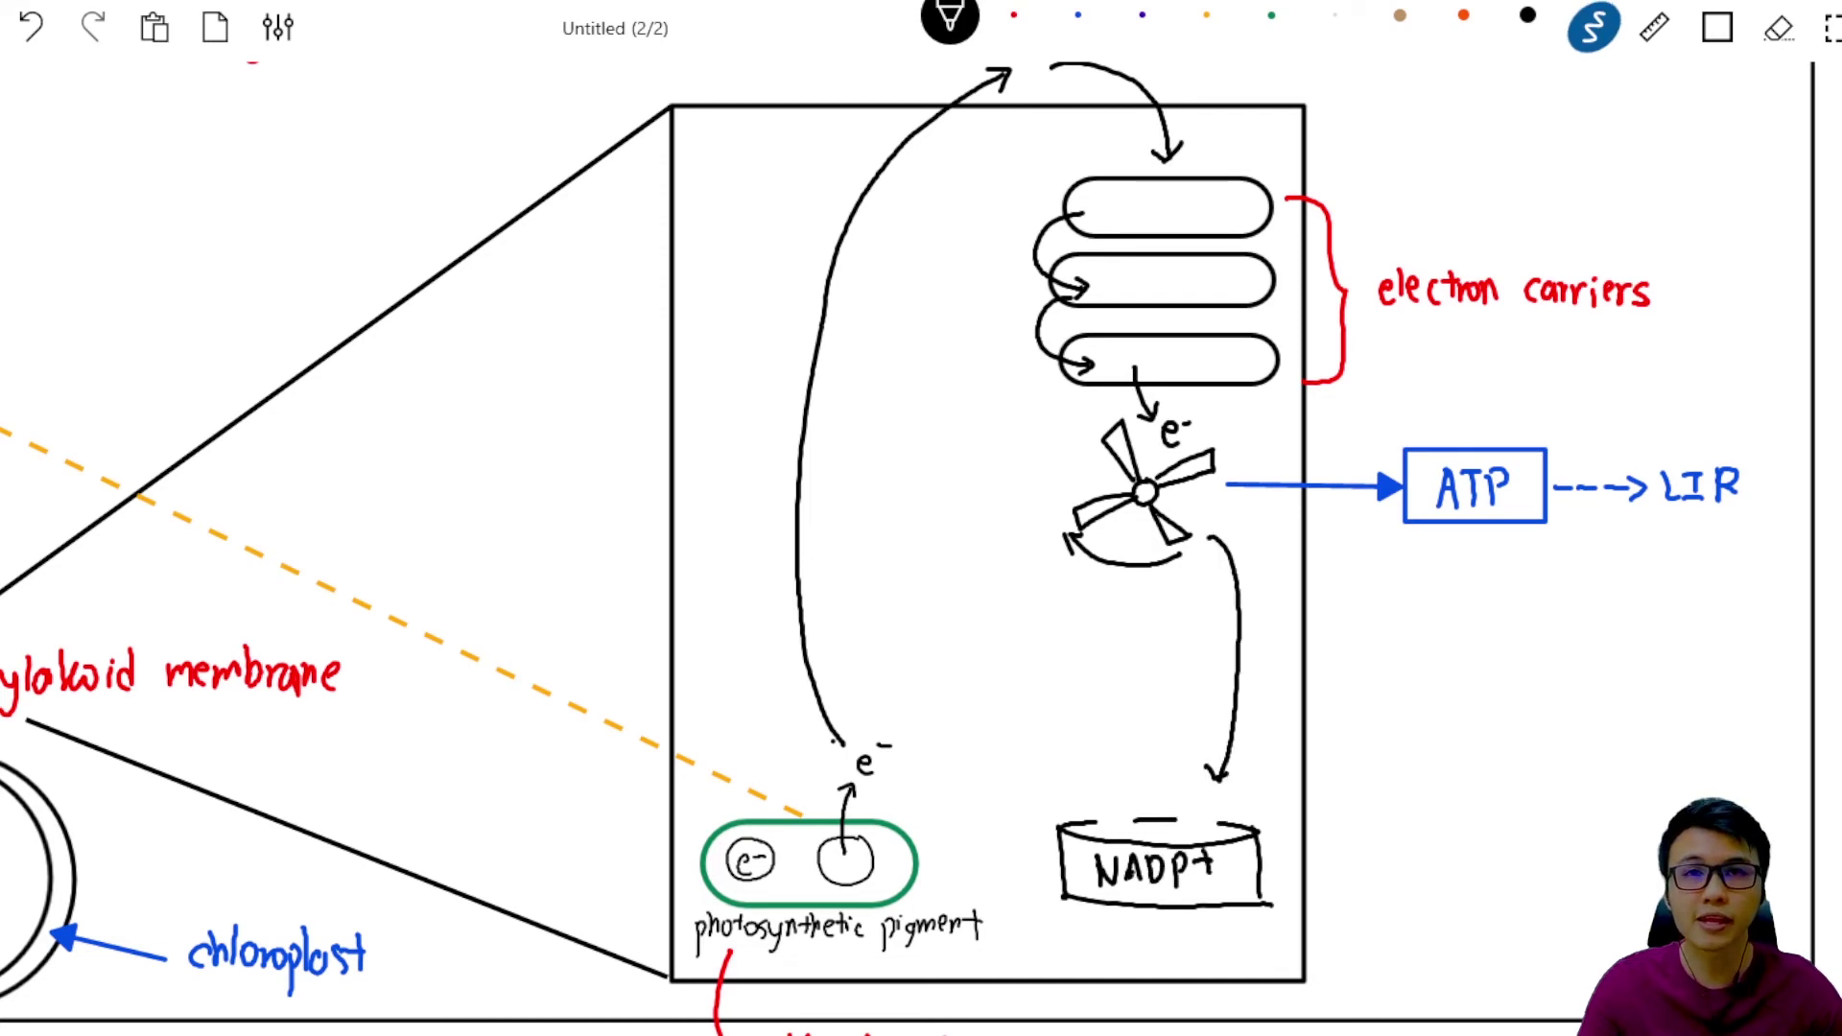
Draw two circled black "e⁻" electrons on top of the NADP+ container and finish the arrowhead above them
{"action": "left_click_drag", "start_coordinate": [1119, 795], "coordinate": [1113, 823]}
{"action": "left_click_drag", "start_coordinate": [1115, 810], "coordinate": [1126, 809]}
{"action": "mouse_move", "coordinate": [1197, 798]}
{"action": "left_mouse_down"}
{"action": "mouse_move", "coordinate": [1216, 821]}
{"action": "mouse_move", "coordinate": [1199, 798]}
{"action": "left_mouse_up"}
{"action": "left_click_drag", "start_coordinate": [1188, 819], "coordinate": [1200, 827]}
{"action": "left_click_drag", "start_coordinate": [1201, 818], "coordinate": [1211, 817]}
{"action": "left_click_drag", "start_coordinate": [1213, 766], "coordinate": [1238, 778]}
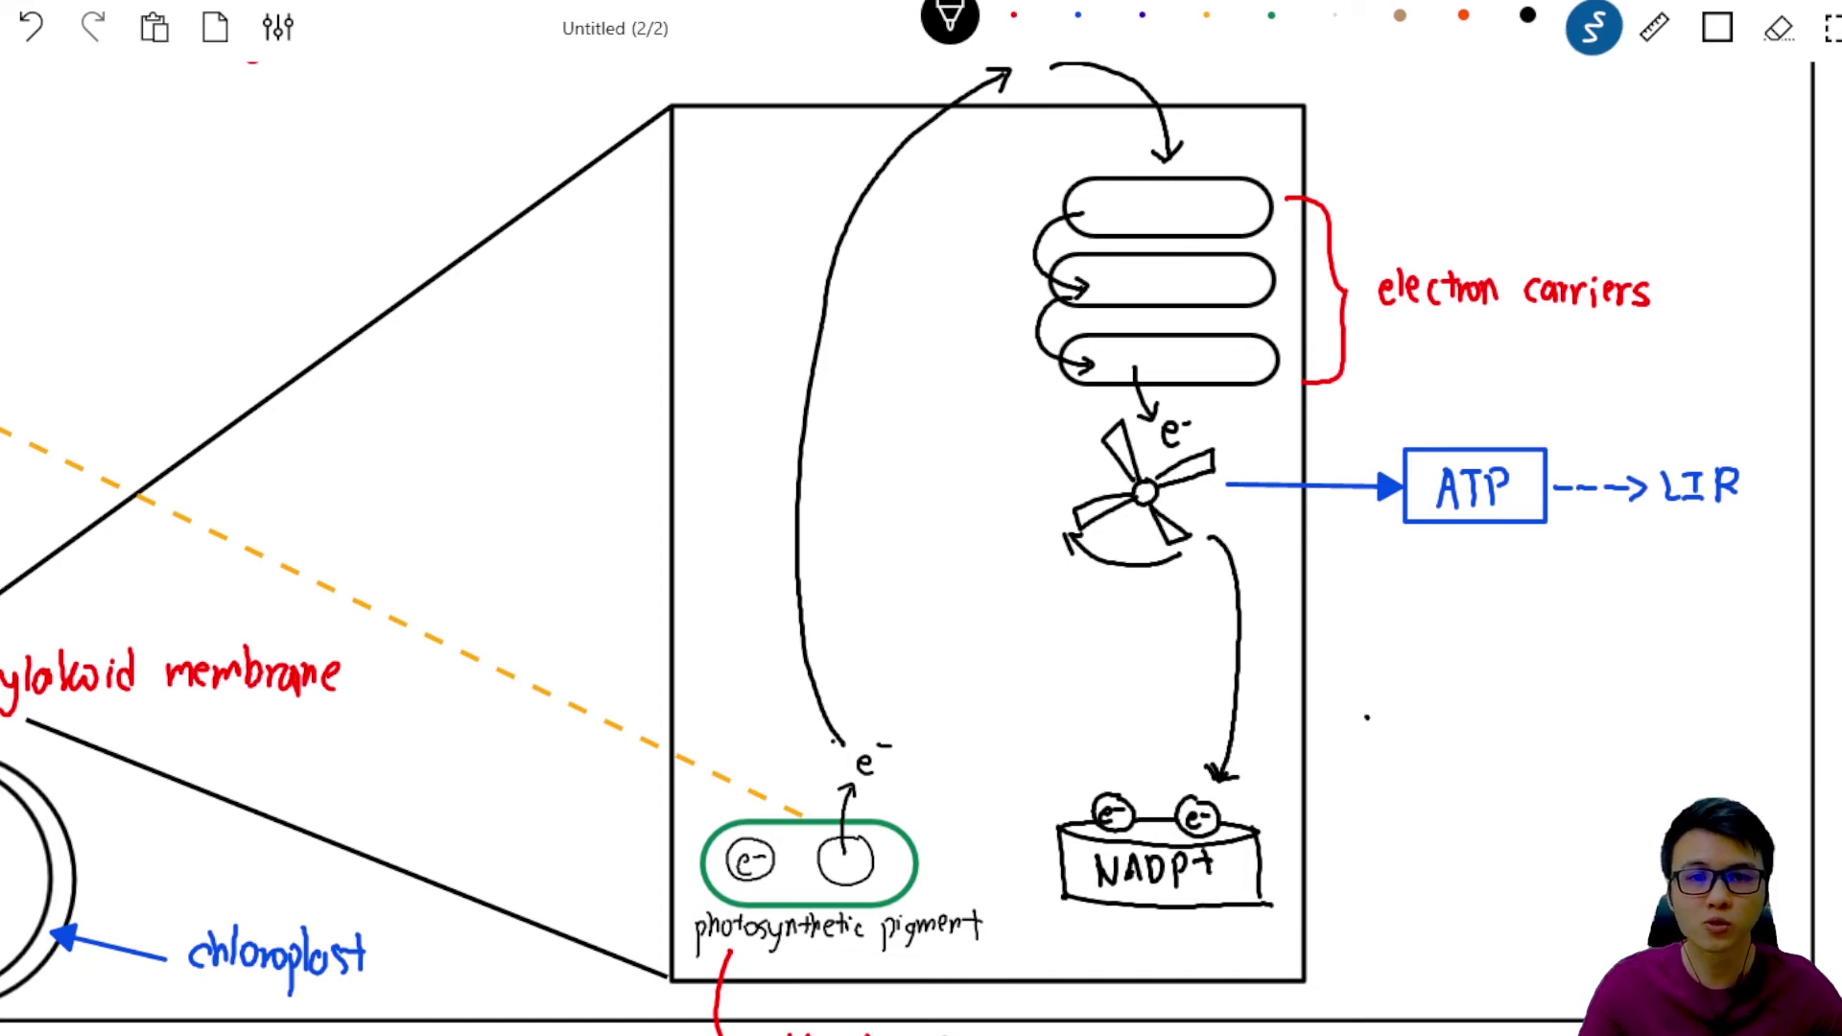
Write "H⁺" with a curved black arrow to the NADP+ container, and "H2O" with an arrow to the "H⁺"
{"action": "mouse_move", "coordinate": [1367, 718]}
{"action": "left_mouse_down"}
{"action": "mouse_move", "coordinate": [1244, 800]}
{"action": "mouse_move", "coordinate": [1413, 715]}
{"action": "left_mouse_up"}
{"action": "mouse_move", "coordinate": [1405, 702]}
{"action": "left_mouse_down"}
{"action": "mouse_move", "coordinate": [1460, 722]}
{"action": "mouse_move", "coordinate": [1529, 821]}
{"action": "left_mouse_up"}
{"action": "mouse_move", "coordinate": [1510, 802]}
{"action": "left_mouse_down"}
{"action": "mouse_move", "coordinate": [1551, 807]}
{"action": "mouse_move", "coordinate": [1565, 779]}
{"action": "left_mouse_up"}
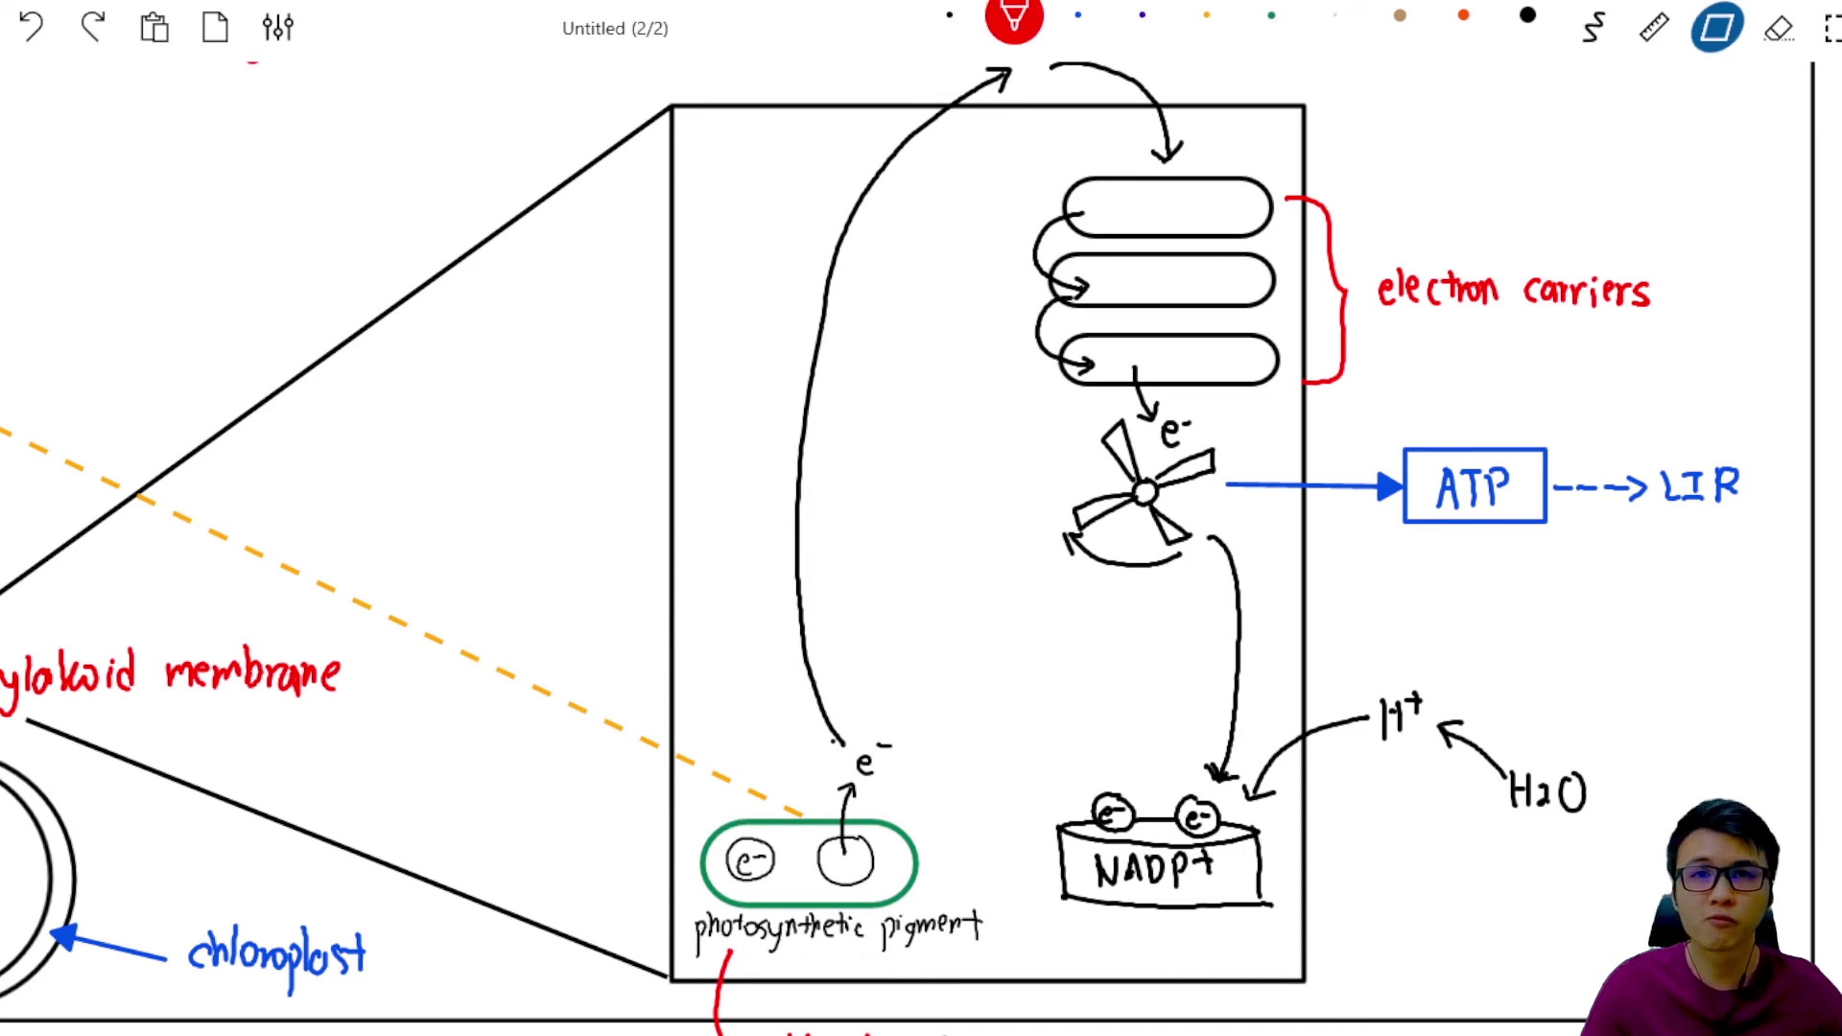
Write "photolysis" in red above the "H2O" and enclose it in a red rectangle
{"action": "left_click", "coordinate": [1593, 27]}
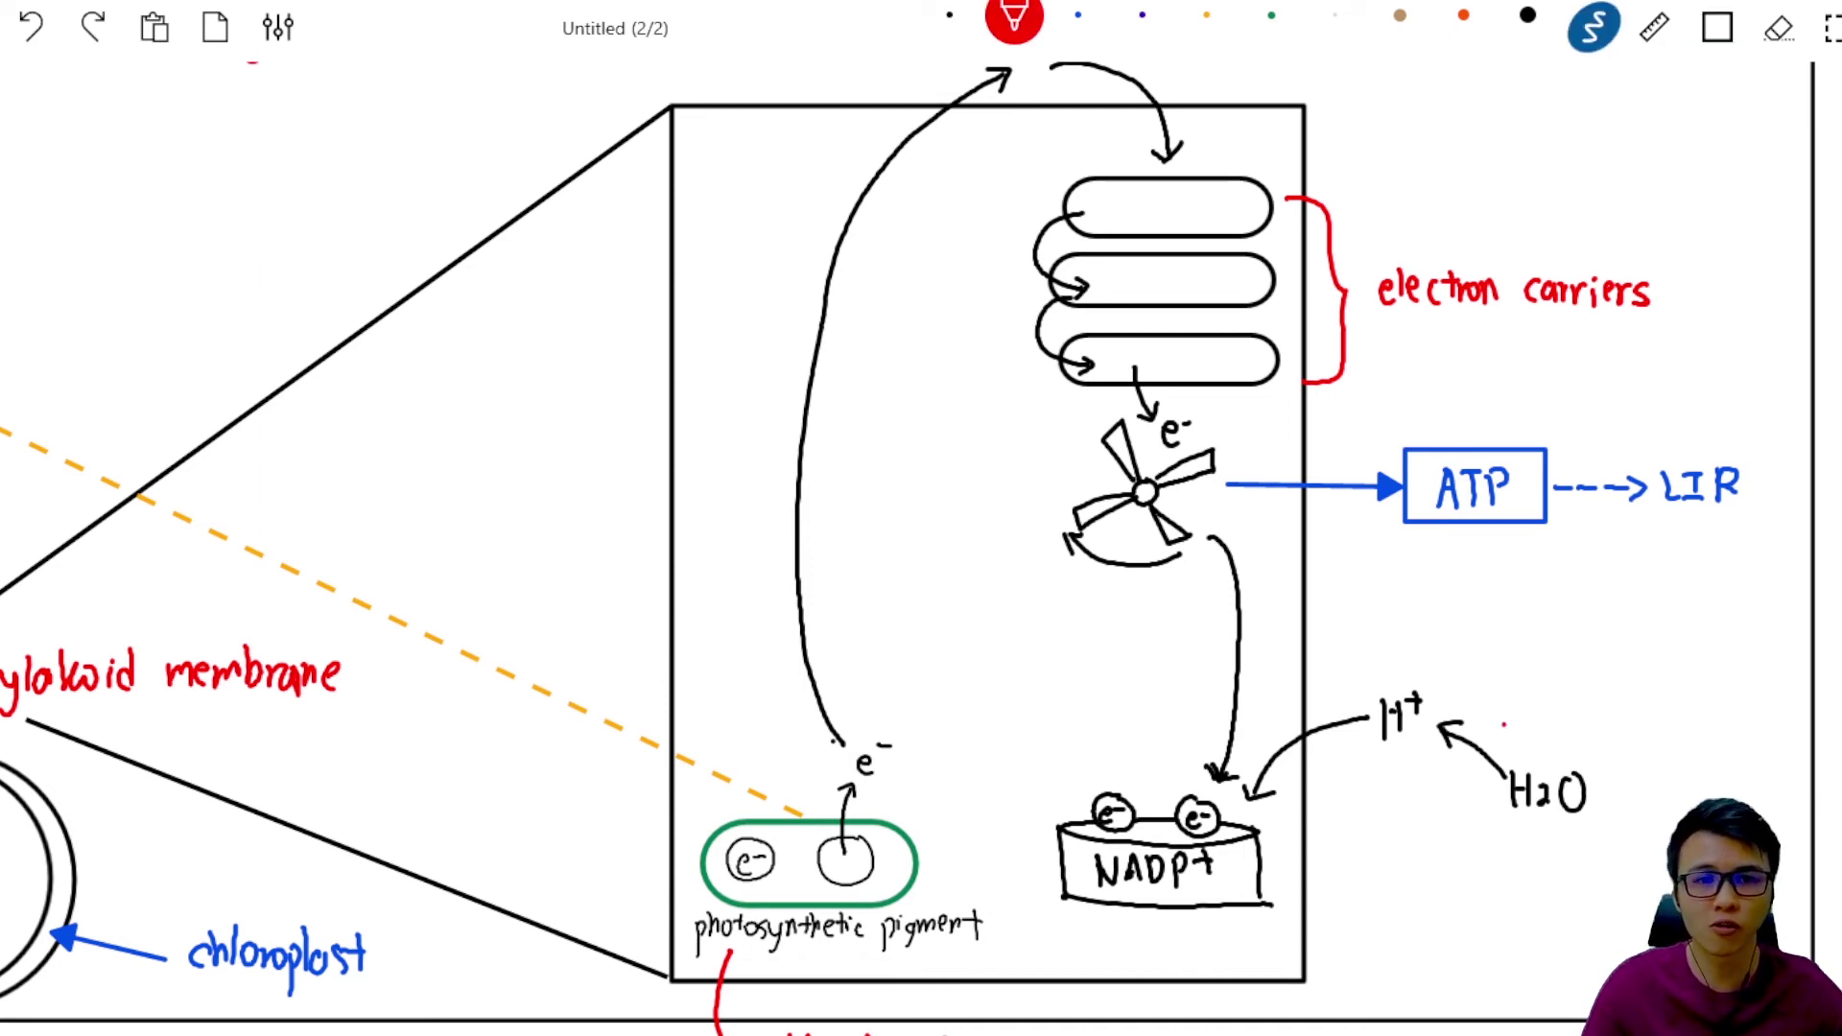
{"action": "left_click_drag", "start_coordinate": [1504, 727], "coordinate": [1654, 727]}
{"action": "left_click", "coordinate": [1717, 28]}
{"action": "left_click_drag", "start_coordinate": [1484, 703], "coordinate": [1656, 754]}
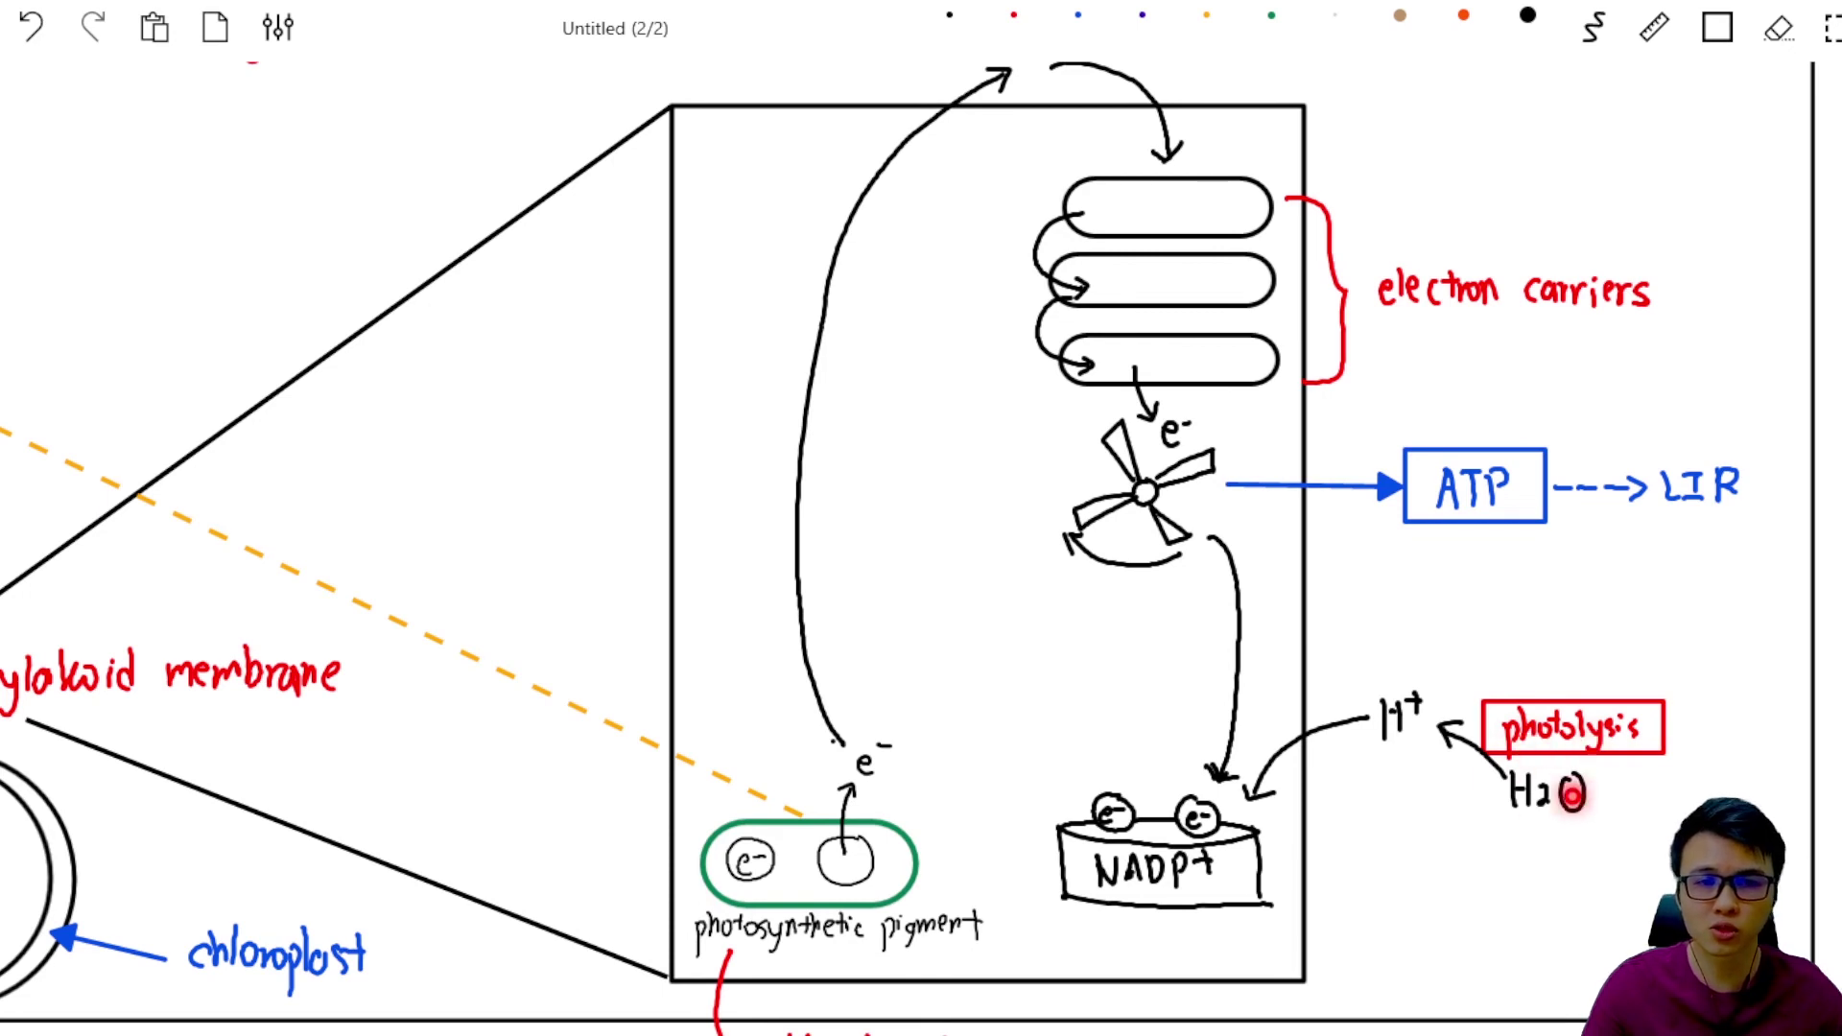
Draw a curved black arrow rising from the "H2O" and write "OH⁻" at its tip
{"action": "mouse_move", "coordinate": [1571, 810]}
{"action": "left_mouse_down"}
{"action": "mouse_move", "coordinate": [1665, 773]}
{"action": "mouse_move", "coordinate": [1686, 725]}
{"action": "left_mouse_up"}
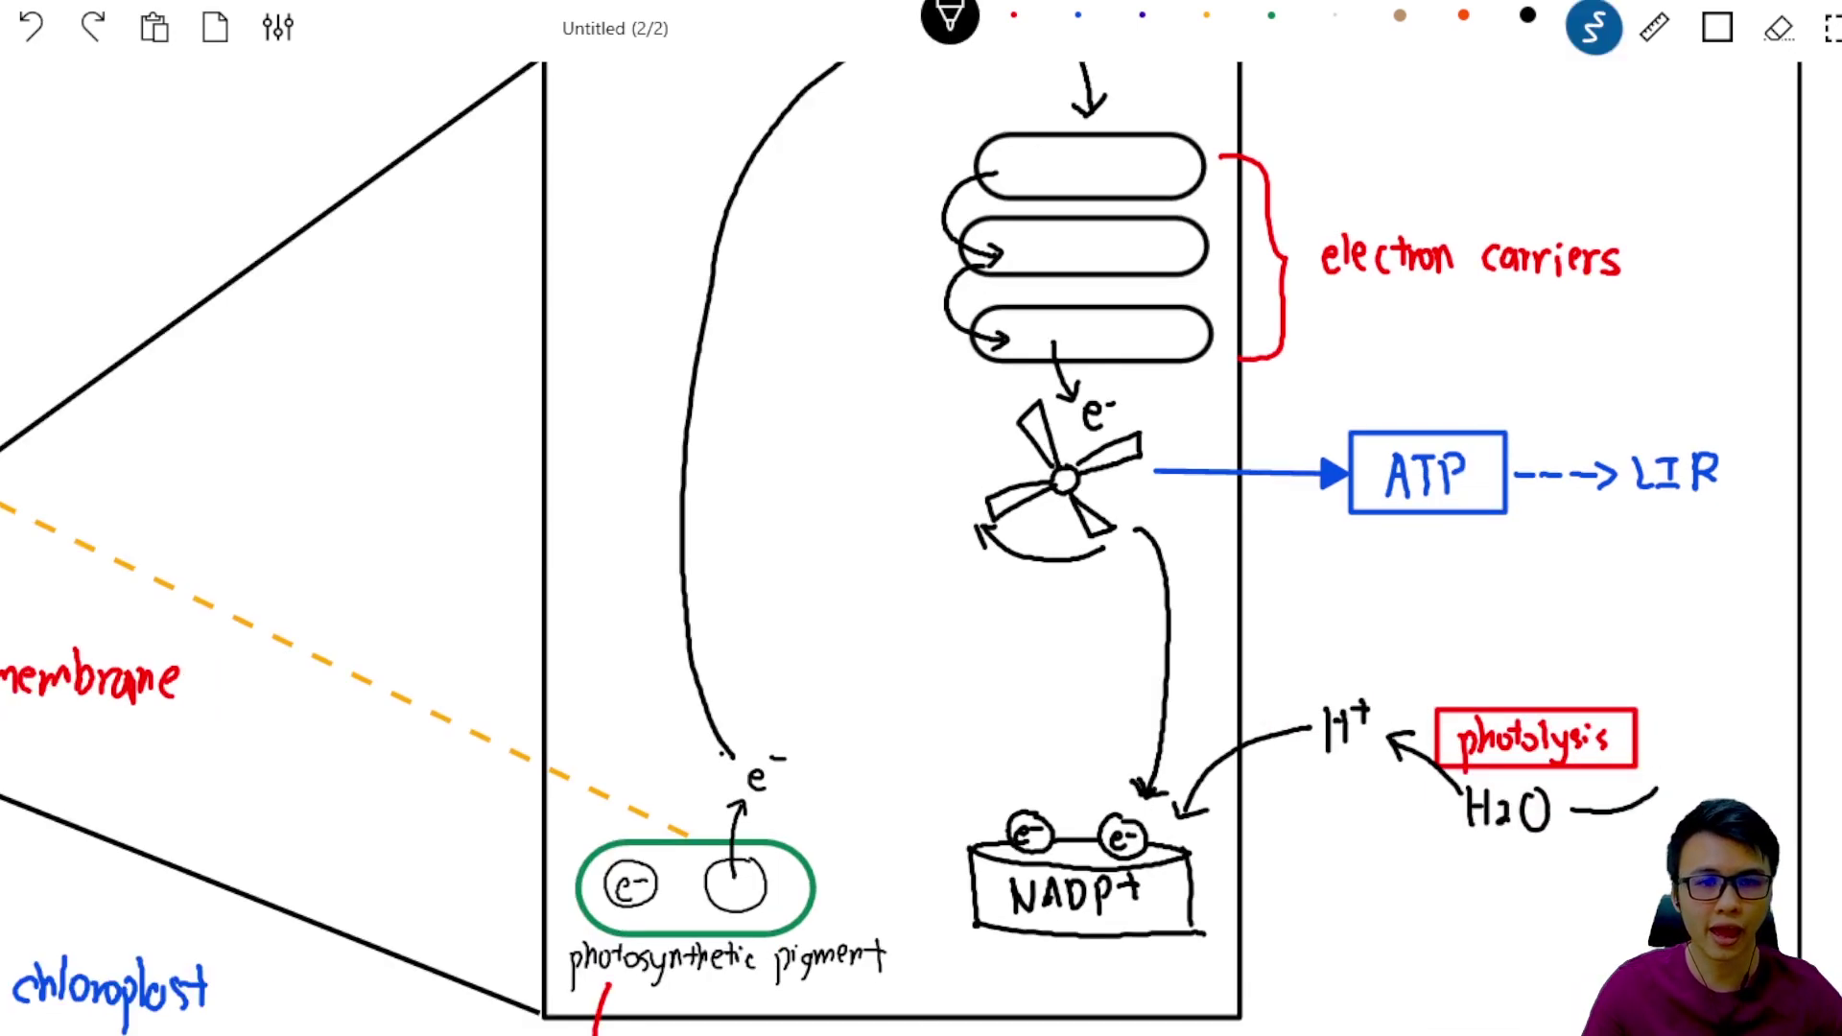
{"action": "left_click_drag", "start_coordinate": [1668, 741], "coordinate": [1695, 735]}
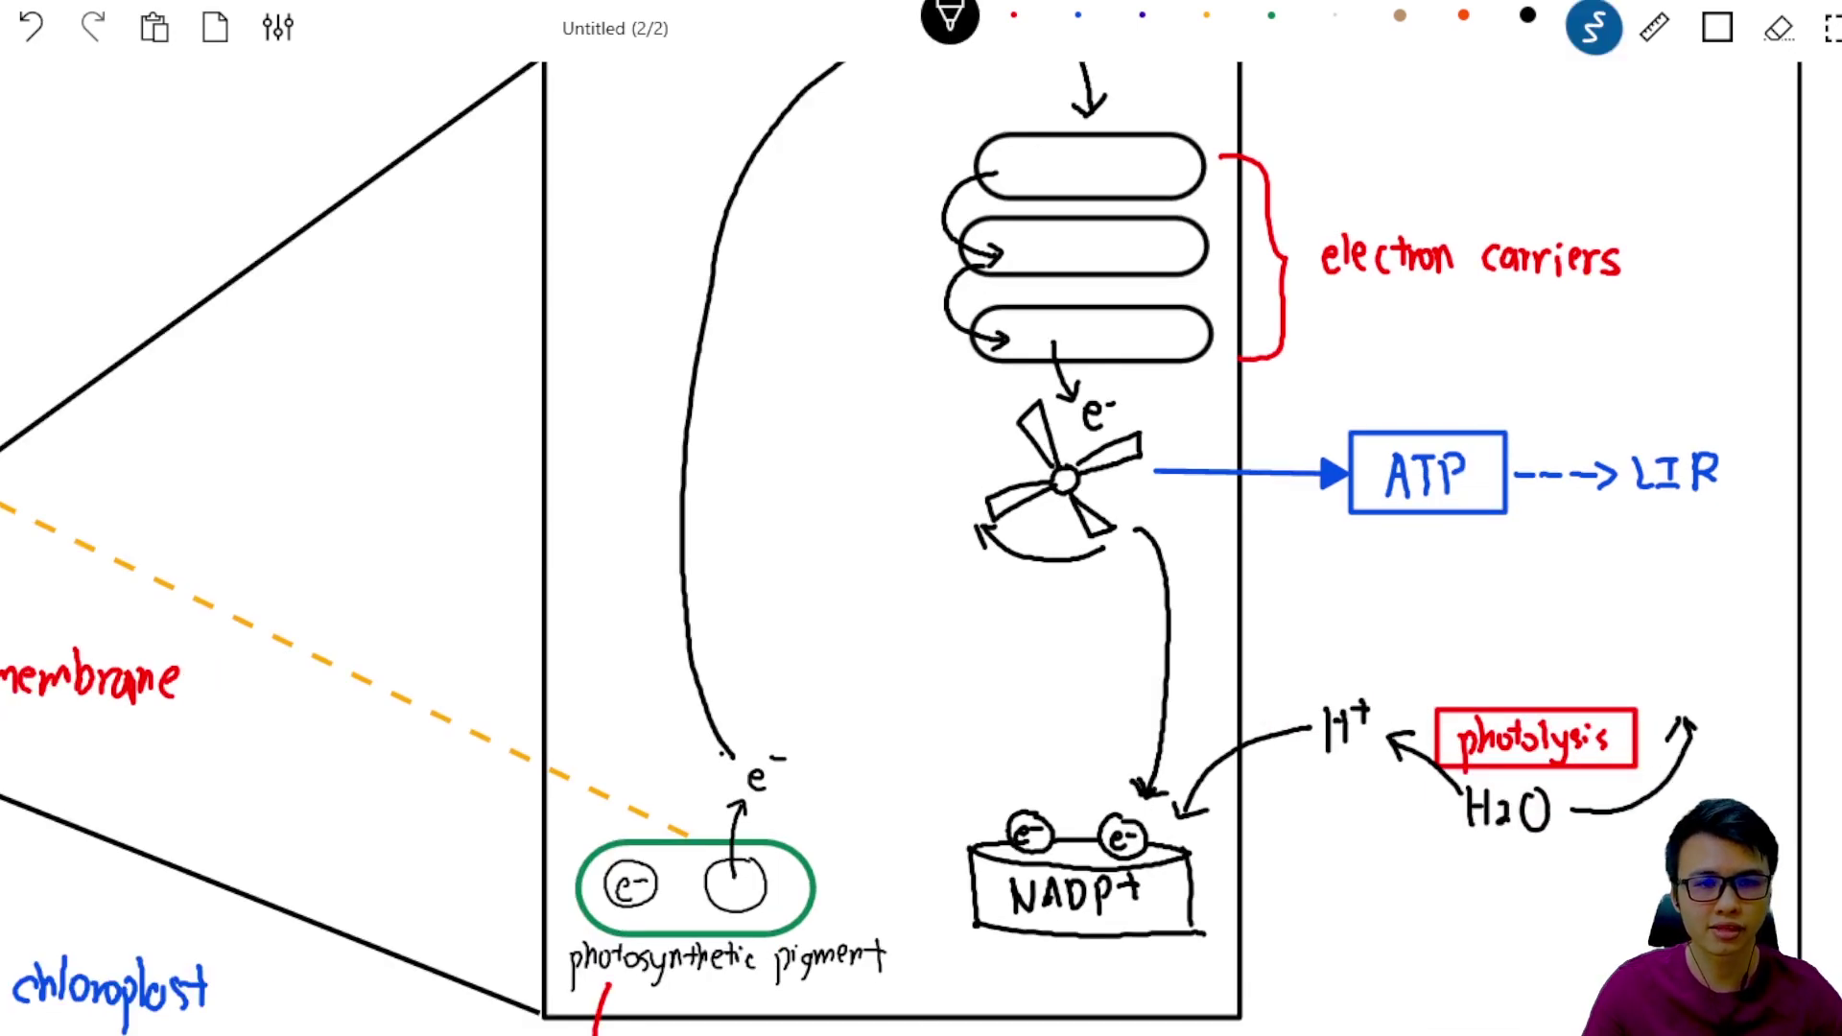
{"action": "left_click_drag", "start_coordinate": [1657, 663], "coordinate": [1675, 690]}
{"action": "left_click_drag", "start_coordinate": [1675, 676], "coordinate": [1691, 677]}
{"action": "left_click_drag", "start_coordinate": [1691, 662], "coordinate": [1690, 690]}
Circle the minus sign of "OH⁻" in red with a red arrow to "e⁻", and put a red "e⁻" in the pigment's empty circle
{"action": "left_click_drag", "start_coordinate": [1701, 660], "coordinate": [1749, 597]}
{"action": "left_click", "coordinate": [1014, 14]}
{"action": "mouse_move", "coordinate": [1732, 596]}
{"action": "left_mouse_down"}
{"action": "mouse_move", "coordinate": [1773, 614]}
{"action": "mouse_move", "coordinate": [1797, 596]}
{"action": "left_mouse_up"}
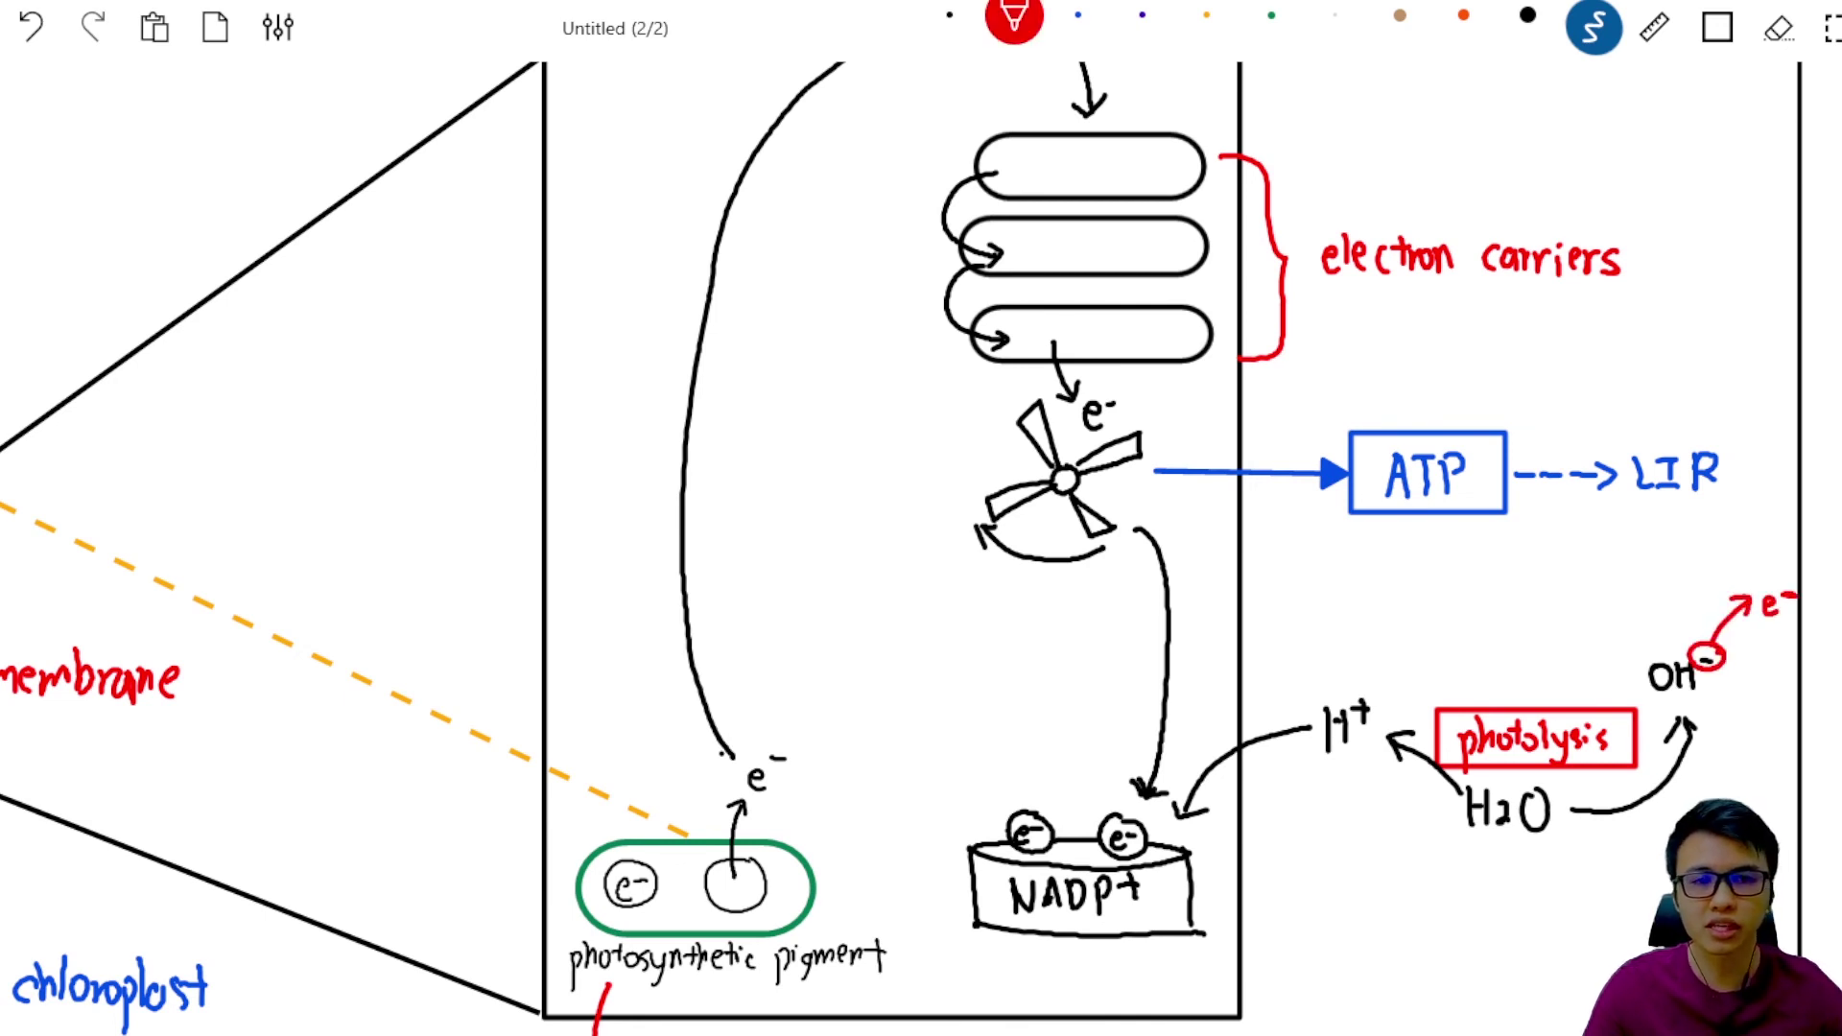
{"action": "left_click", "coordinate": [1840, 27]}
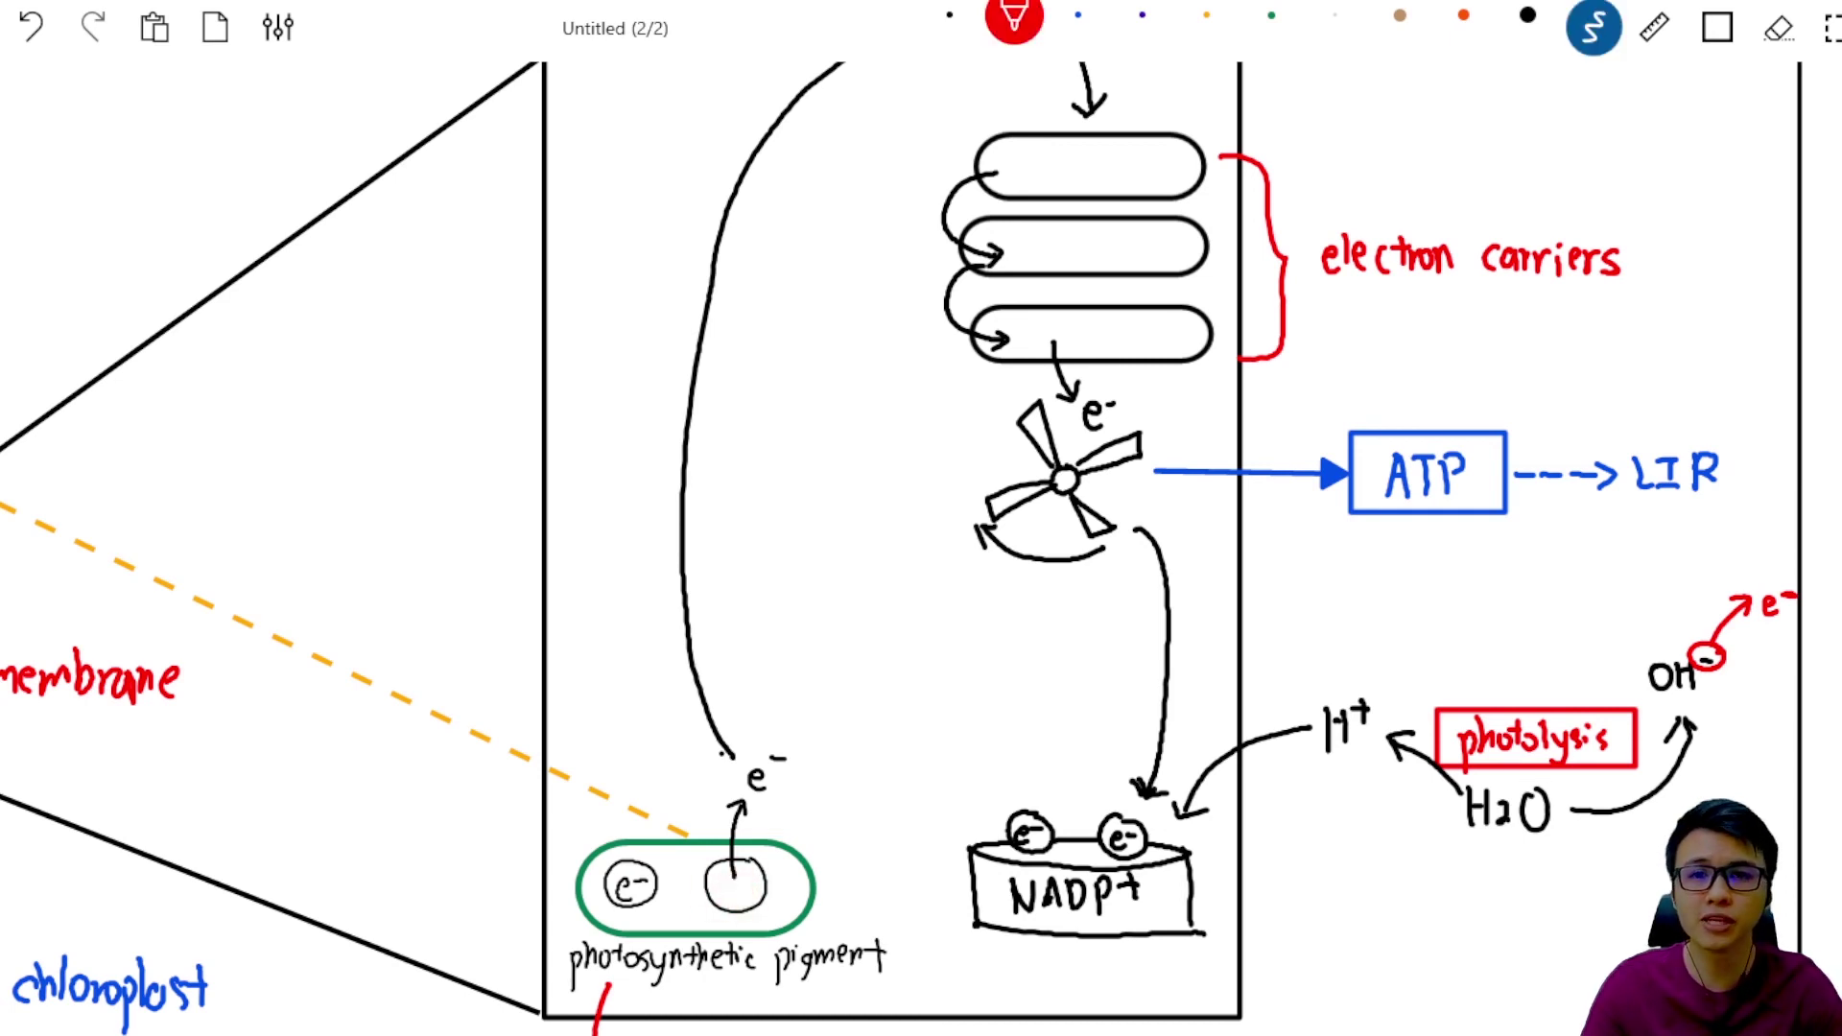
{"action": "mouse_move", "coordinate": [738, 884]}
{"action": "left_mouse_down"}
{"action": "mouse_move", "coordinate": [744, 898]}
{"action": "mouse_move", "coordinate": [758, 878]}
{"action": "left_mouse_up"}
Draw a black arrow from the "OH⁻" to the products "H2O + O2"
{"action": "left_click", "coordinate": [950, 17]}
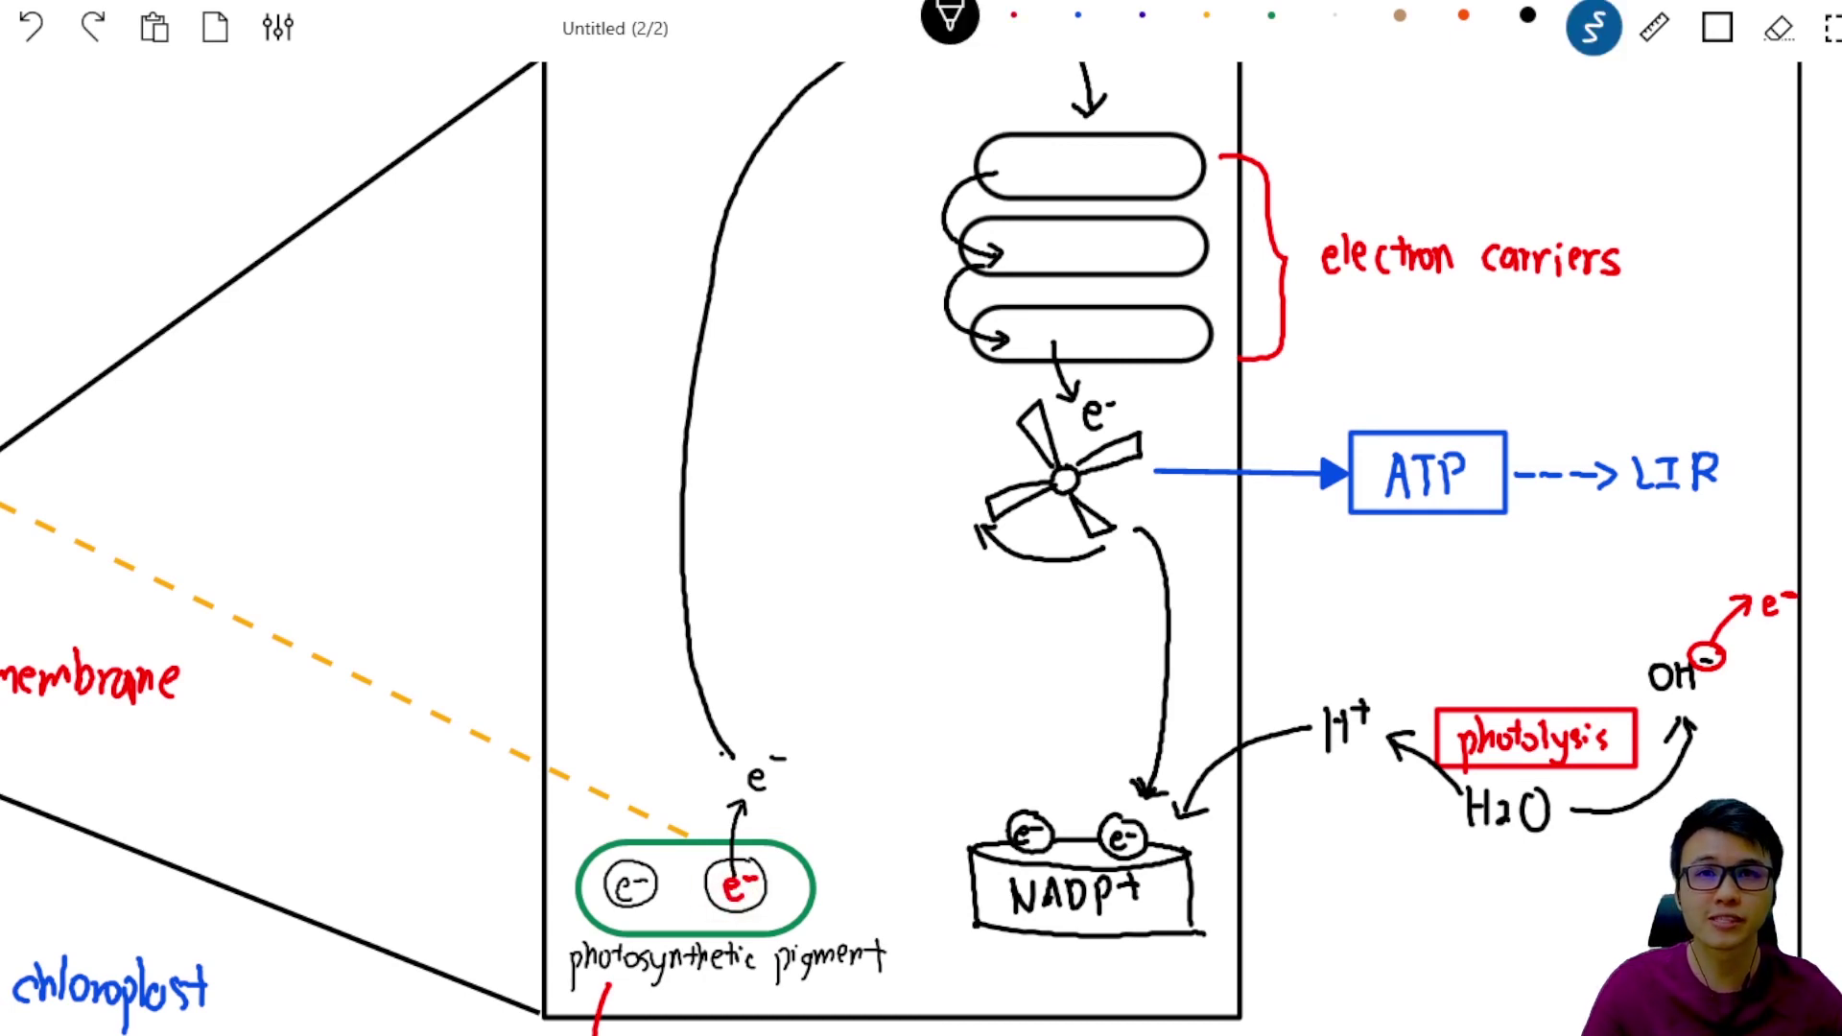
{"action": "left_click_drag", "start_coordinate": [1654, 648], "coordinate": [1592, 635]}
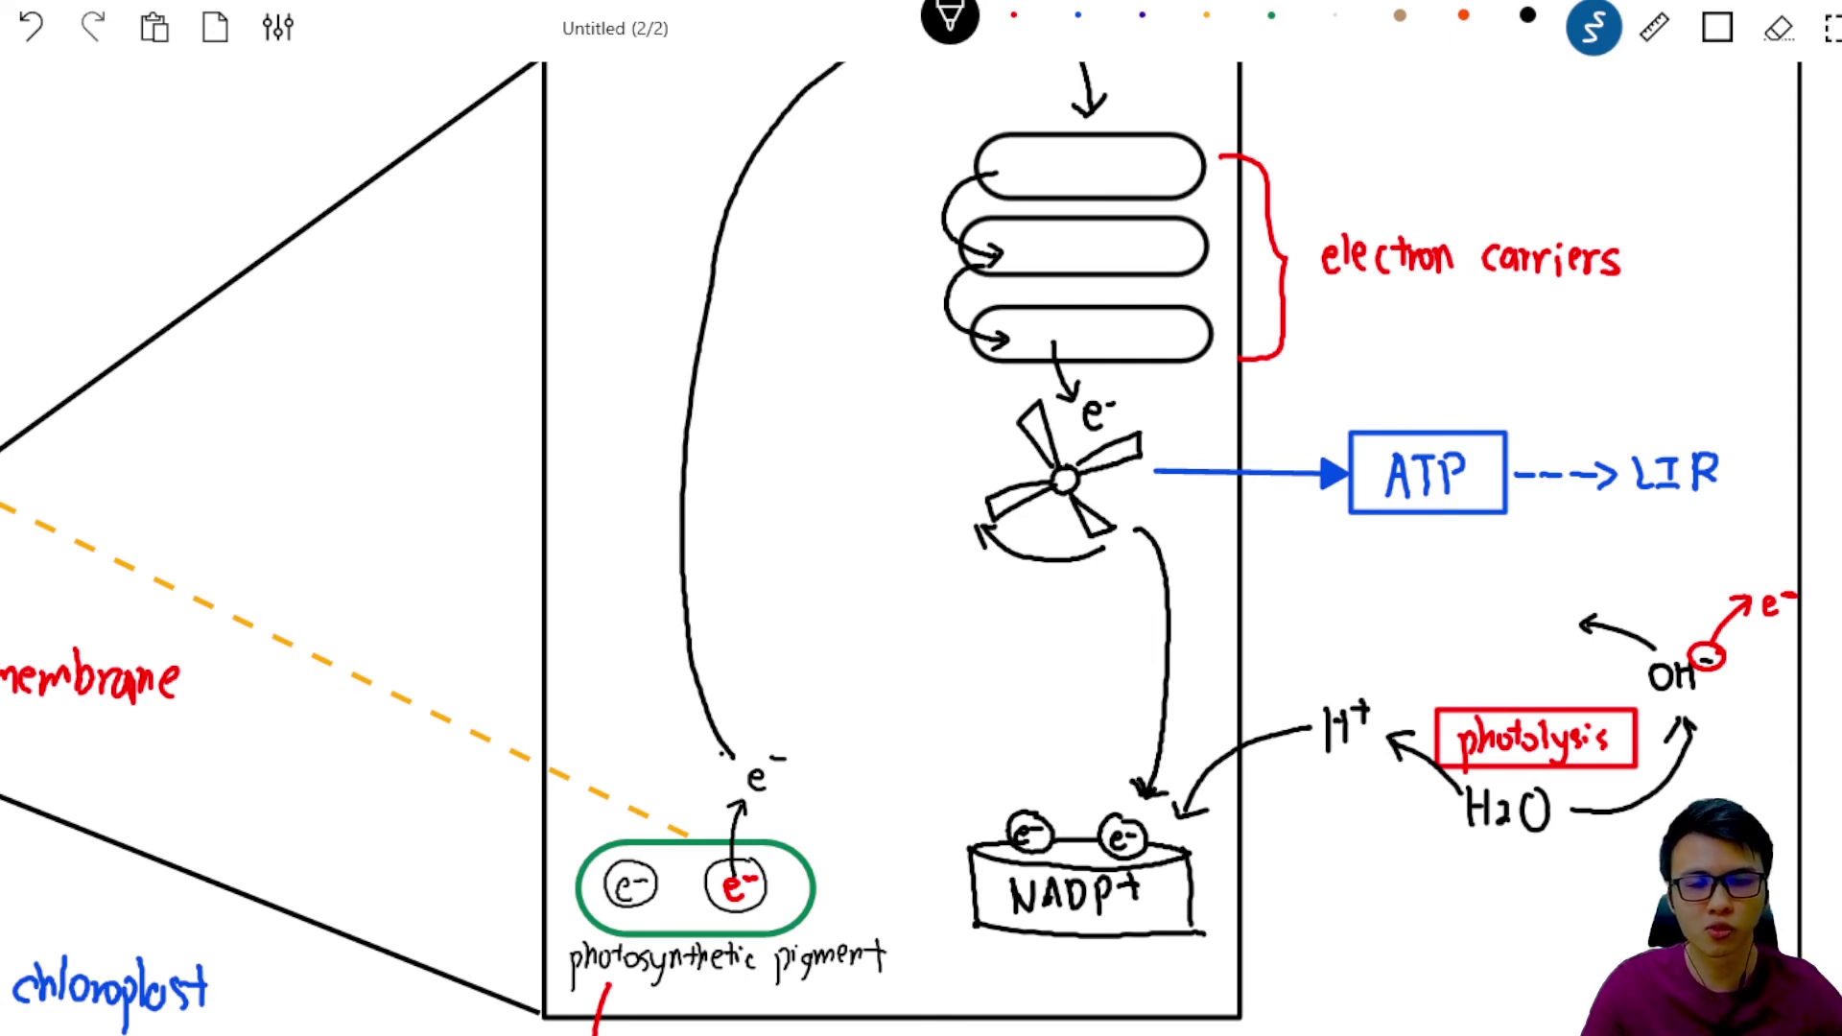
{"action": "left_click_drag", "start_coordinate": [1419, 600], "coordinate": [1434, 631]}
{"action": "left_click_drag", "start_coordinate": [1420, 619], "coordinate": [1433, 617]}
{"action": "left_click_drag", "start_coordinate": [1443, 614], "coordinate": [1459, 631]}
{"action": "mouse_move", "coordinate": [1479, 602]}
{"action": "left_mouse_down"}
{"action": "mouse_move", "coordinate": [1516, 613]}
{"action": "mouse_move", "coordinate": [1506, 624]}
{"action": "left_mouse_up"}
{"action": "mouse_move", "coordinate": [1535, 604]}
{"action": "left_mouse_down"}
{"action": "mouse_move", "coordinate": [1562, 639]}
{"action": "mouse_move", "coordinate": [1512, 623]}
{"action": "left_mouse_up"}
{"action": "key", "text": "l"}
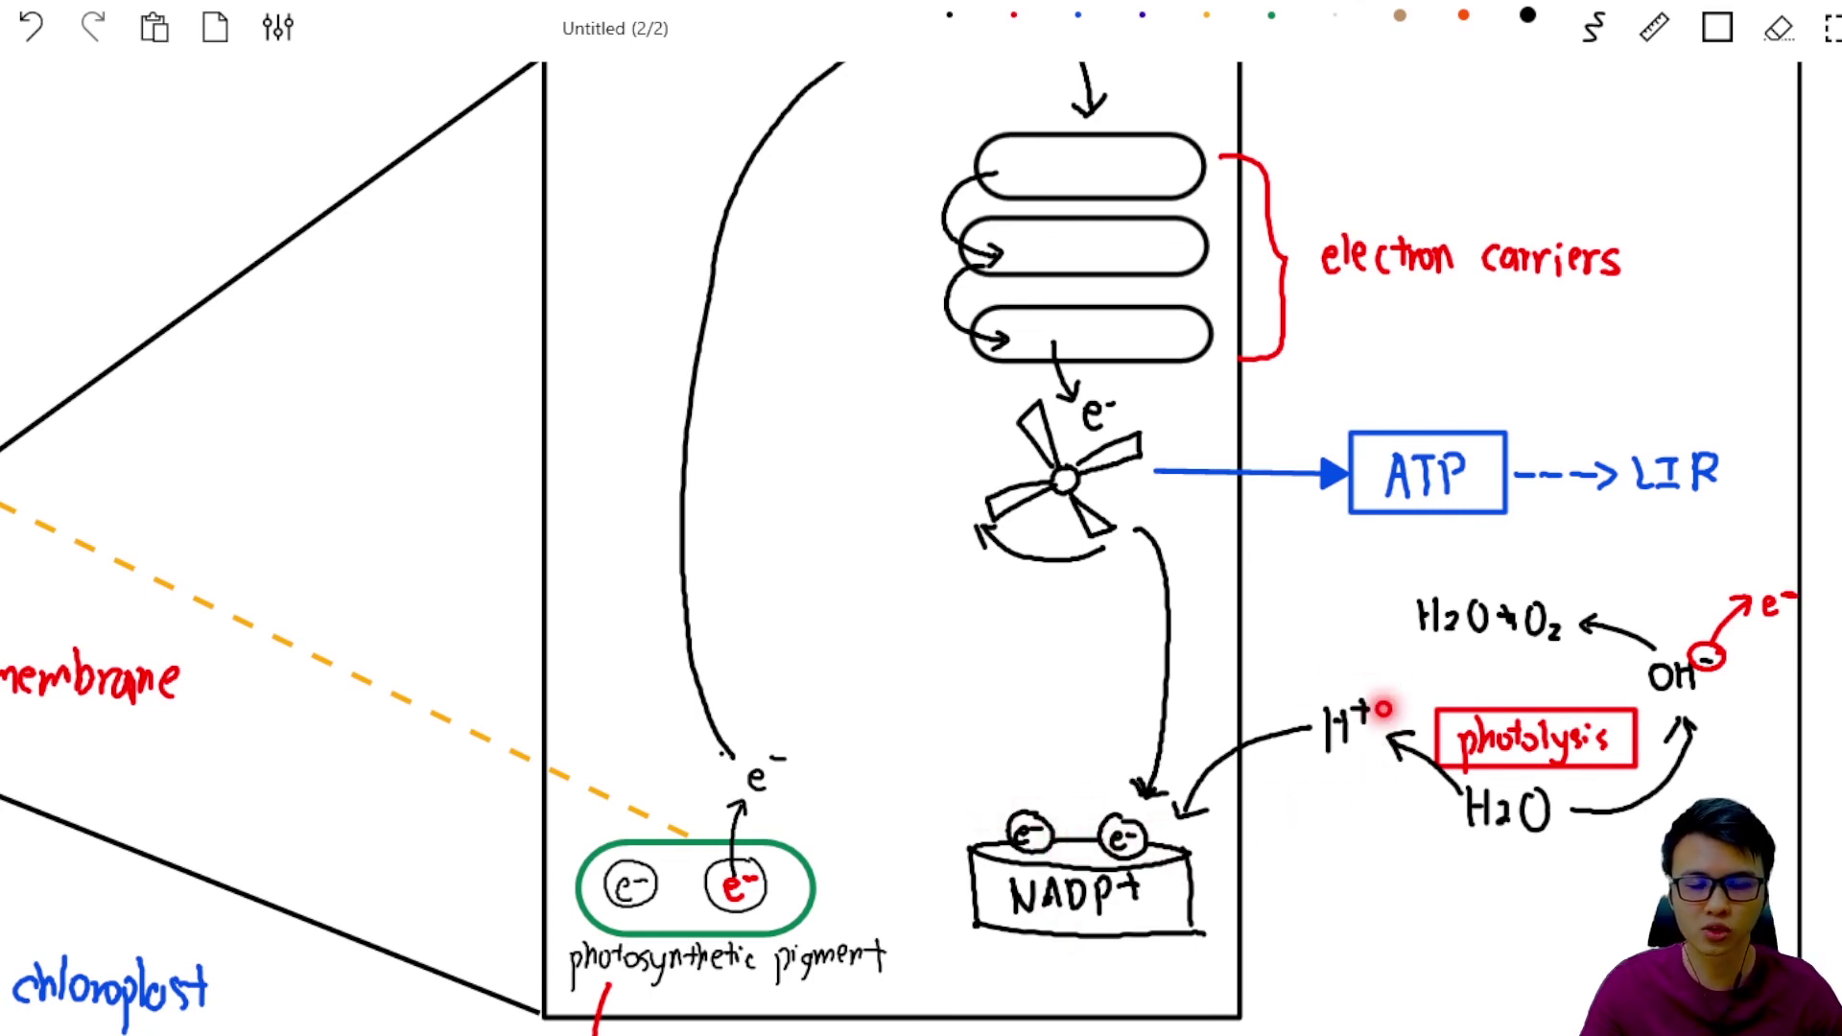
Draw a blue arrow from the NADP+ container to a blue boxed "NADPH" and caption it "Reducing agent" in black
{"action": "mouse_move", "coordinate": [1168, 902]}
{"action": "left_mouse_down"}
{"action": "mouse_move", "coordinate": [1320, 910]}
{"action": "mouse_move", "coordinate": [1365, 890]}
{"action": "left_mouse_up"}
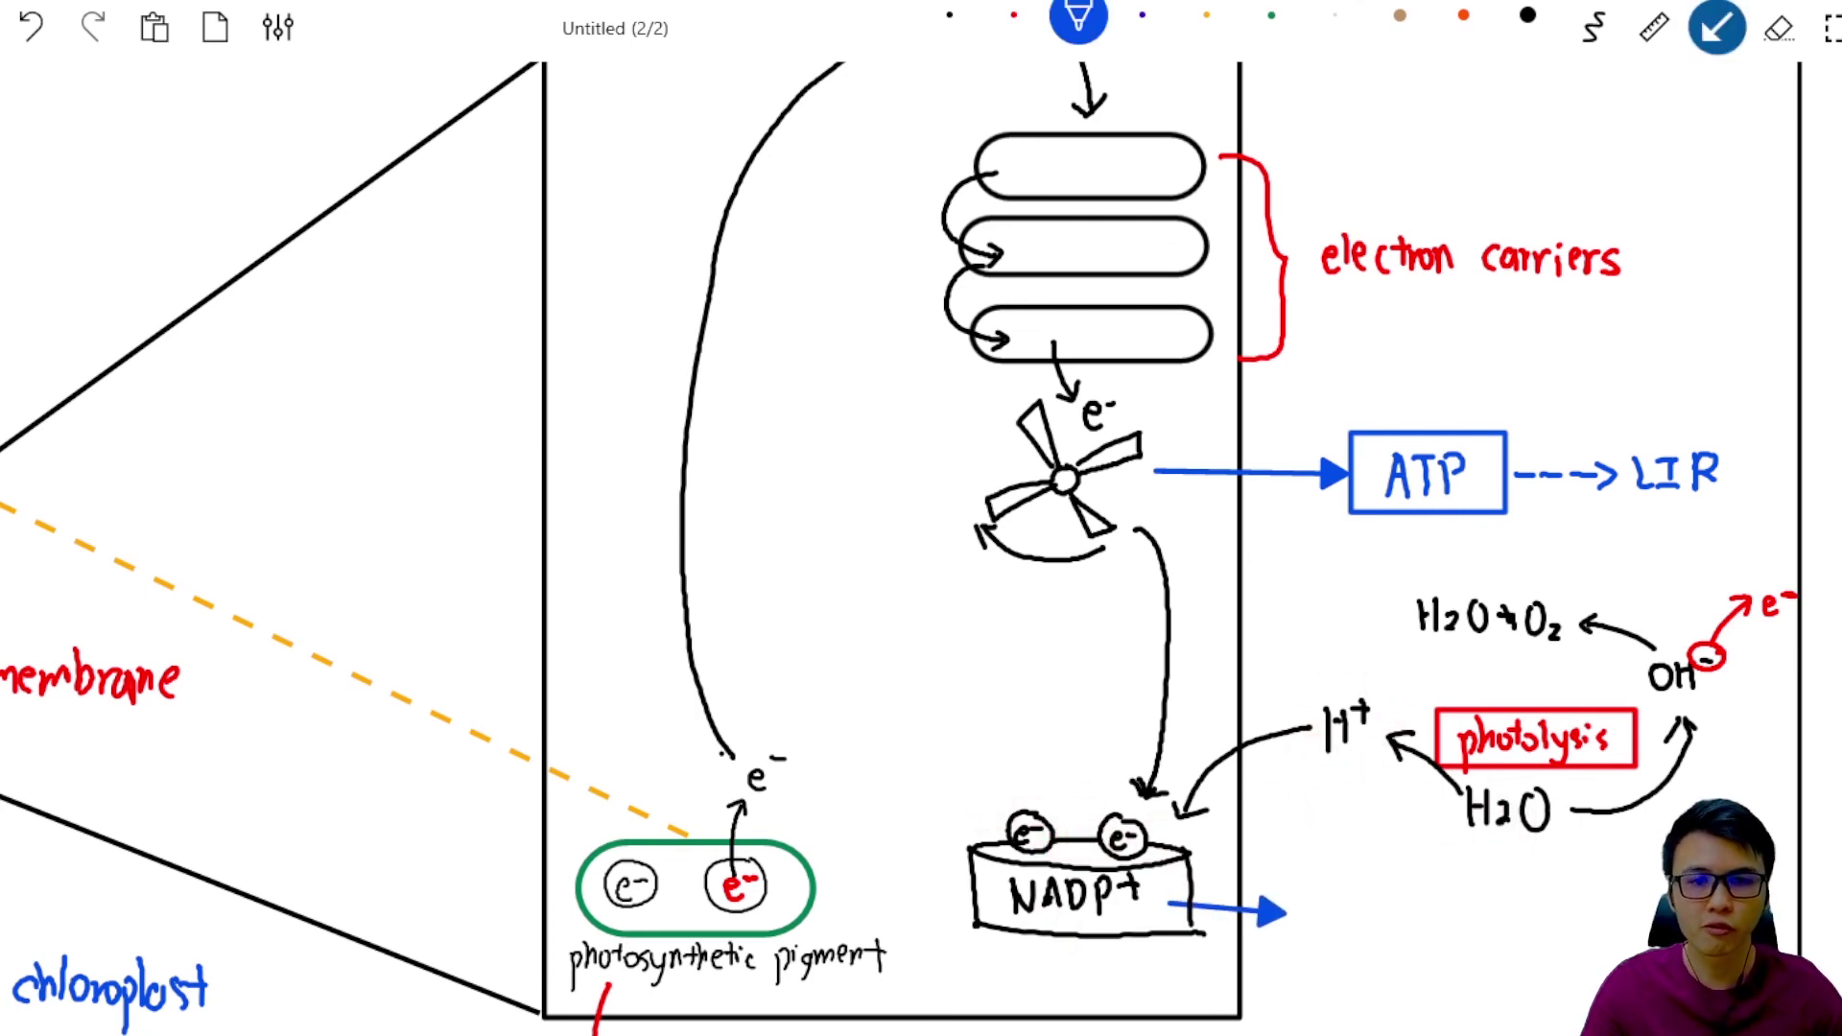
{"action": "left_click", "coordinate": [1593, 28]}
{"action": "left_click_drag", "start_coordinate": [1371, 923], "coordinate": [1396, 923]}
{"action": "mouse_move", "coordinate": [1401, 892]}
{"action": "left_mouse_down"}
{"action": "mouse_move", "coordinate": [1401, 923]}
{"action": "mouse_move", "coordinate": [1431, 908]}
{"action": "left_mouse_up"}
{"action": "left_click_drag", "start_coordinate": [1452, 890], "coordinate": [1471, 924]}
{"action": "left_click", "coordinate": [1717, 28]}
{"action": "left_click_drag", "start_coordinate": [1323, 877], "coordinate": [1504, 933]}
{"action": "left_click", "coordinate": [1593, 28]}
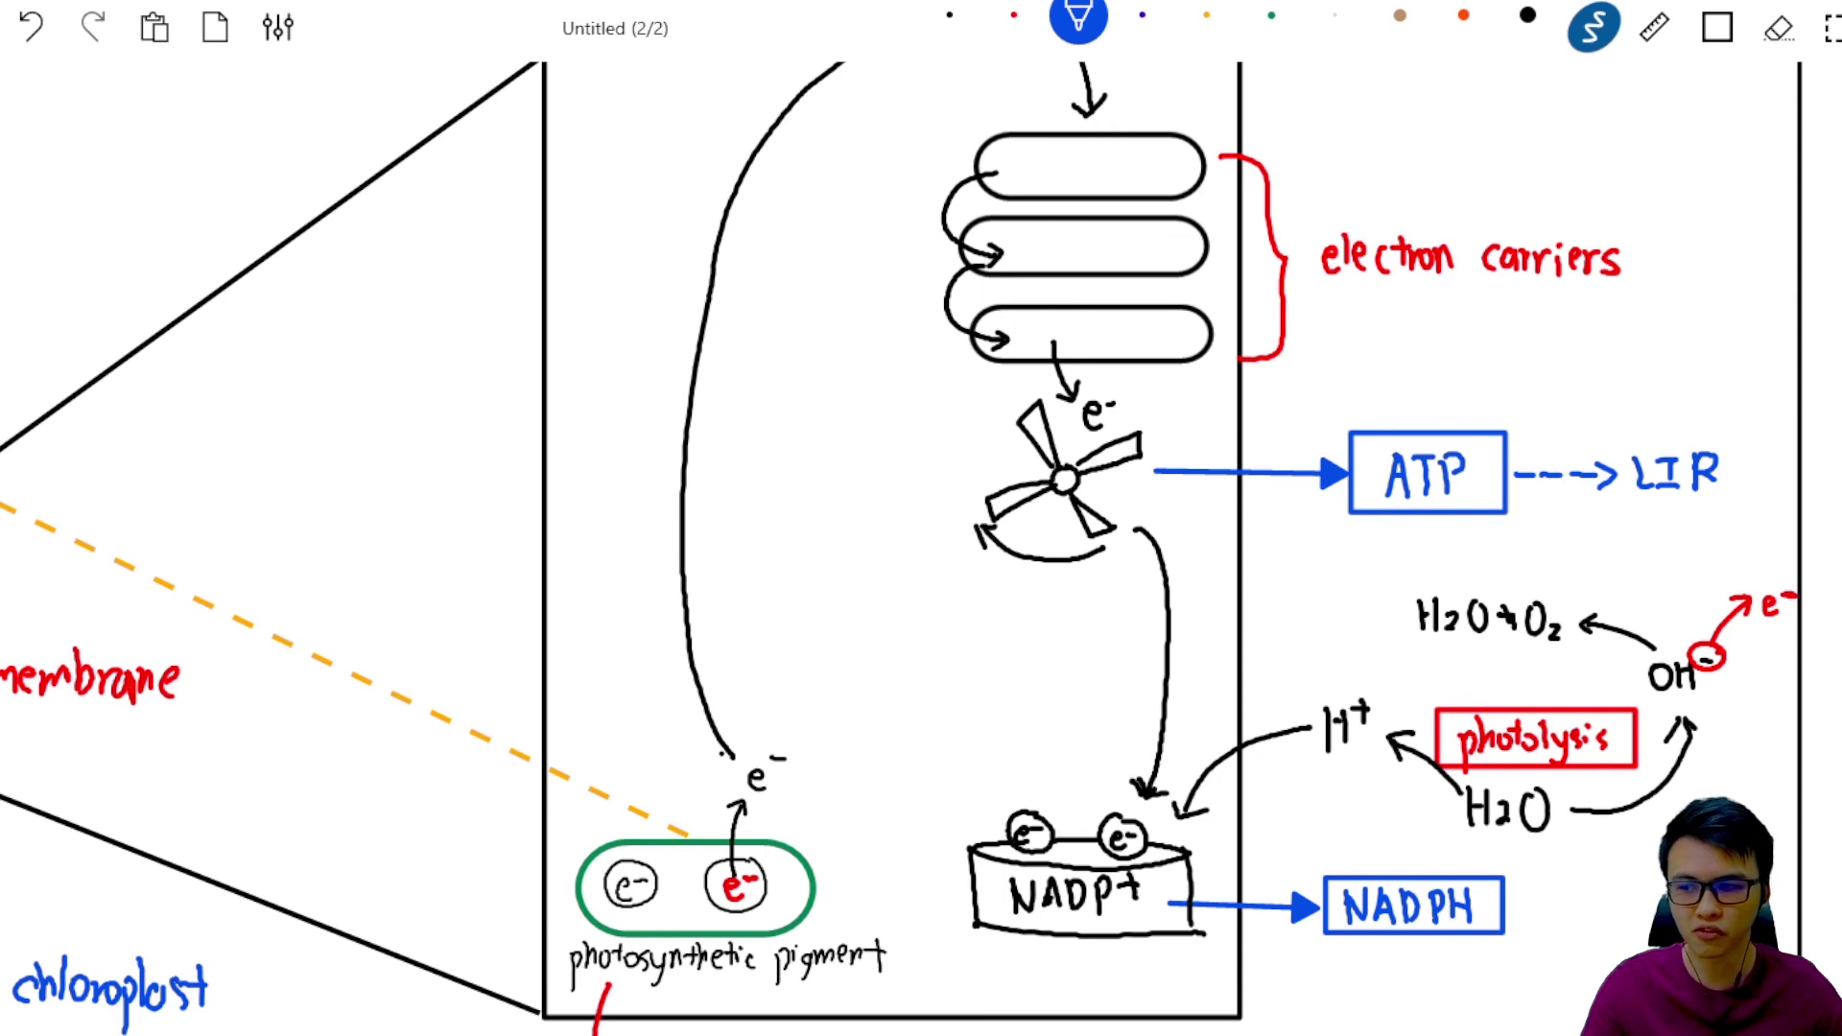
{"action": "left_click", "coordinate": [950, 16]}
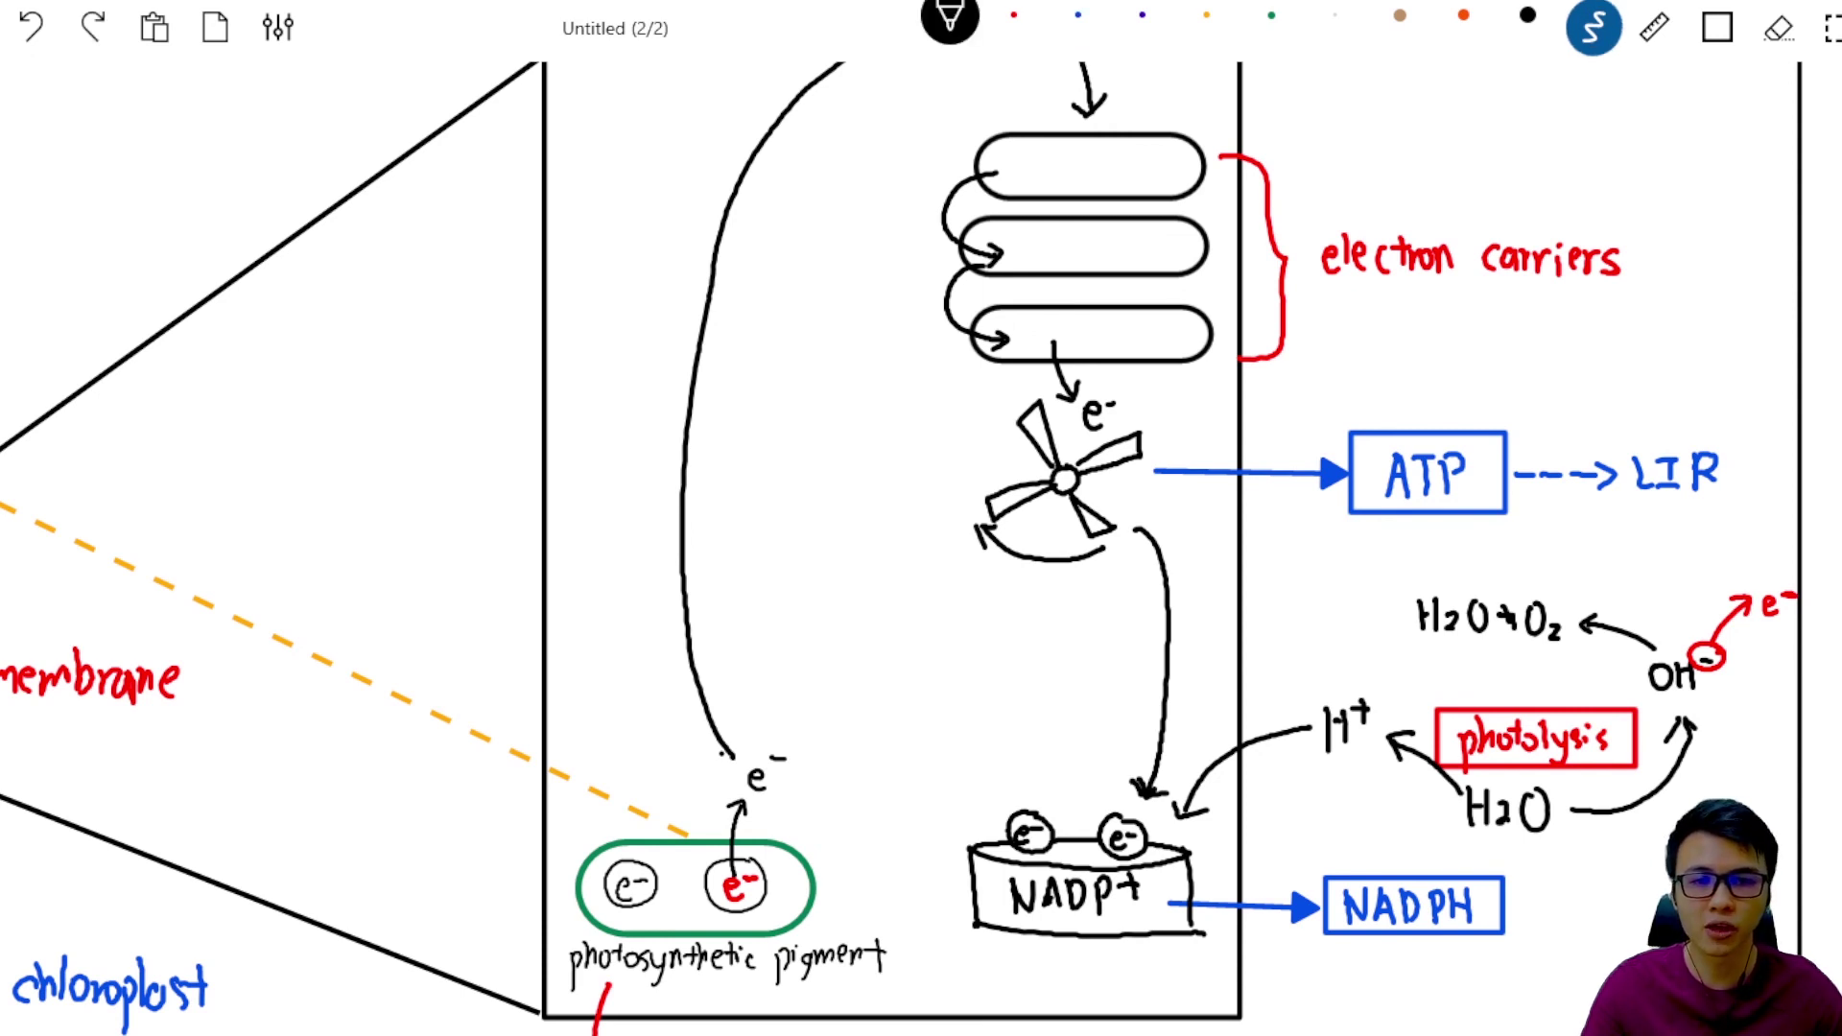
{"action": "mouse_move", "coordinate": [1312, 954]}
{"action": "left_mouse_down"}
{"action": "mouse_move", "coordinate": [1333, 988]}
{"action": "mouse_move", "coordinate": [1371, 964]}
{"action": "left_mouse_up"}
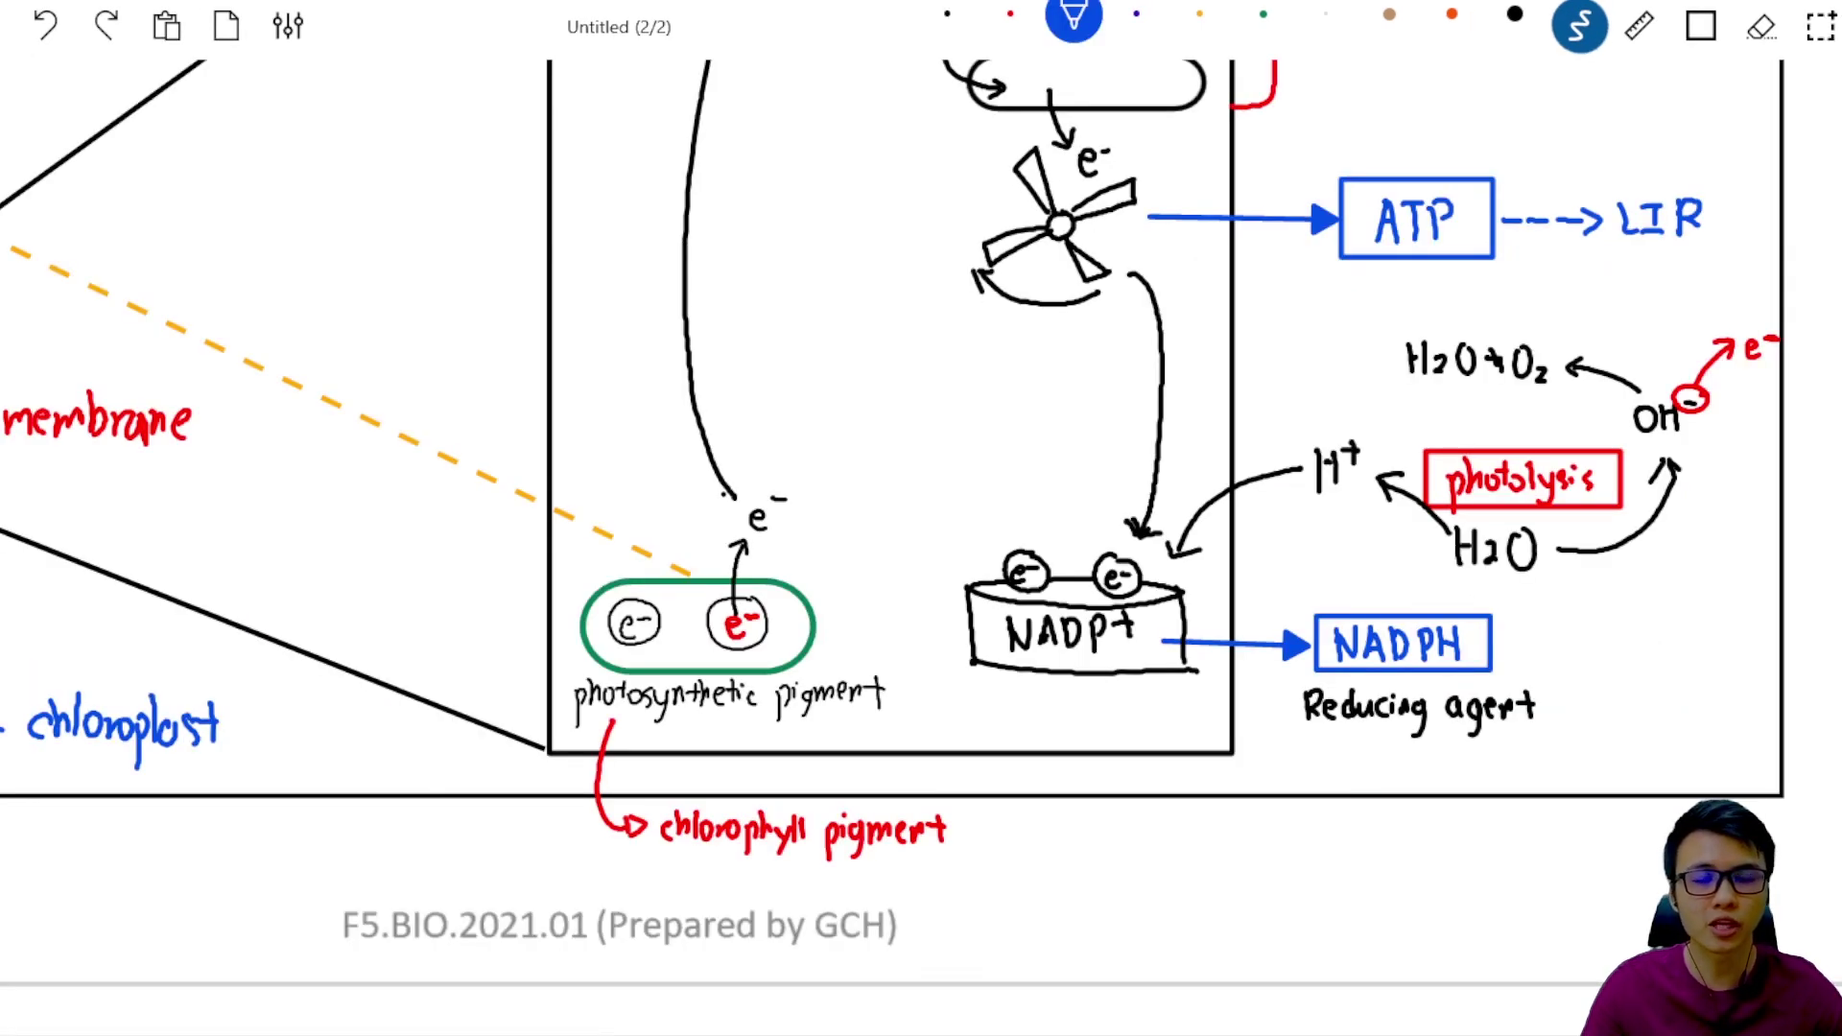
Draw a dashed blue arrow from the "NADPH" box and write "LIR" at its end
{"action": "mouse_move", "coordinate": [1501, 646]}
{"action": "left_mouse_down"}
{"action": "mouse_move", "coordinate": [1580, 645]}
{"action": "mouse_move", "coordinate": [1600, 675]}
{"action": "mouse_move", "coordinate": [1591, 663]}
{"action": "left_mouse_up"}
{"action": "left_click_drag", "start_coordinate": [1633, 634], "coordinate": [1632, 664]}
{"action": "left_click", "coordinate": [1761, 26]}
{"action": "key", "text": "ctrl+z"}
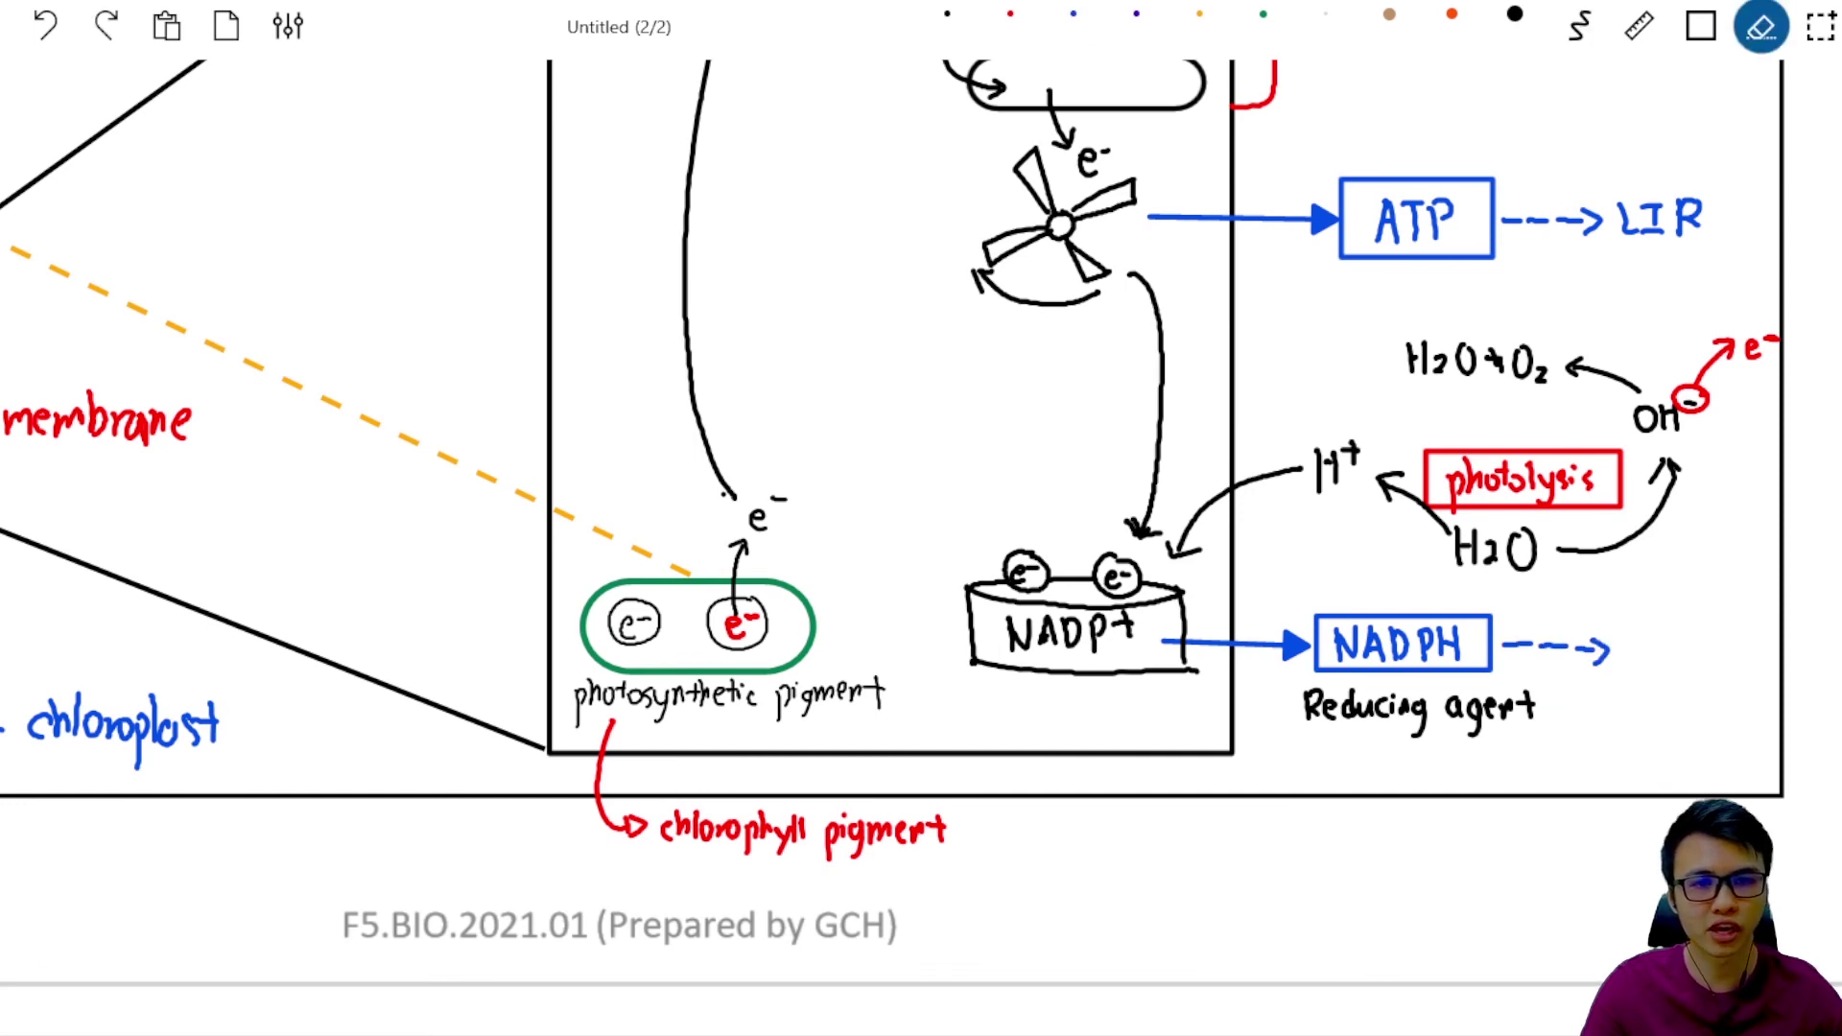
{"action": "left_click", "coordinate": [1579, 26]}
{"action": "left_click_drag", "start_coordinate": [1634, 633], "coordinate": [1652, 663]}
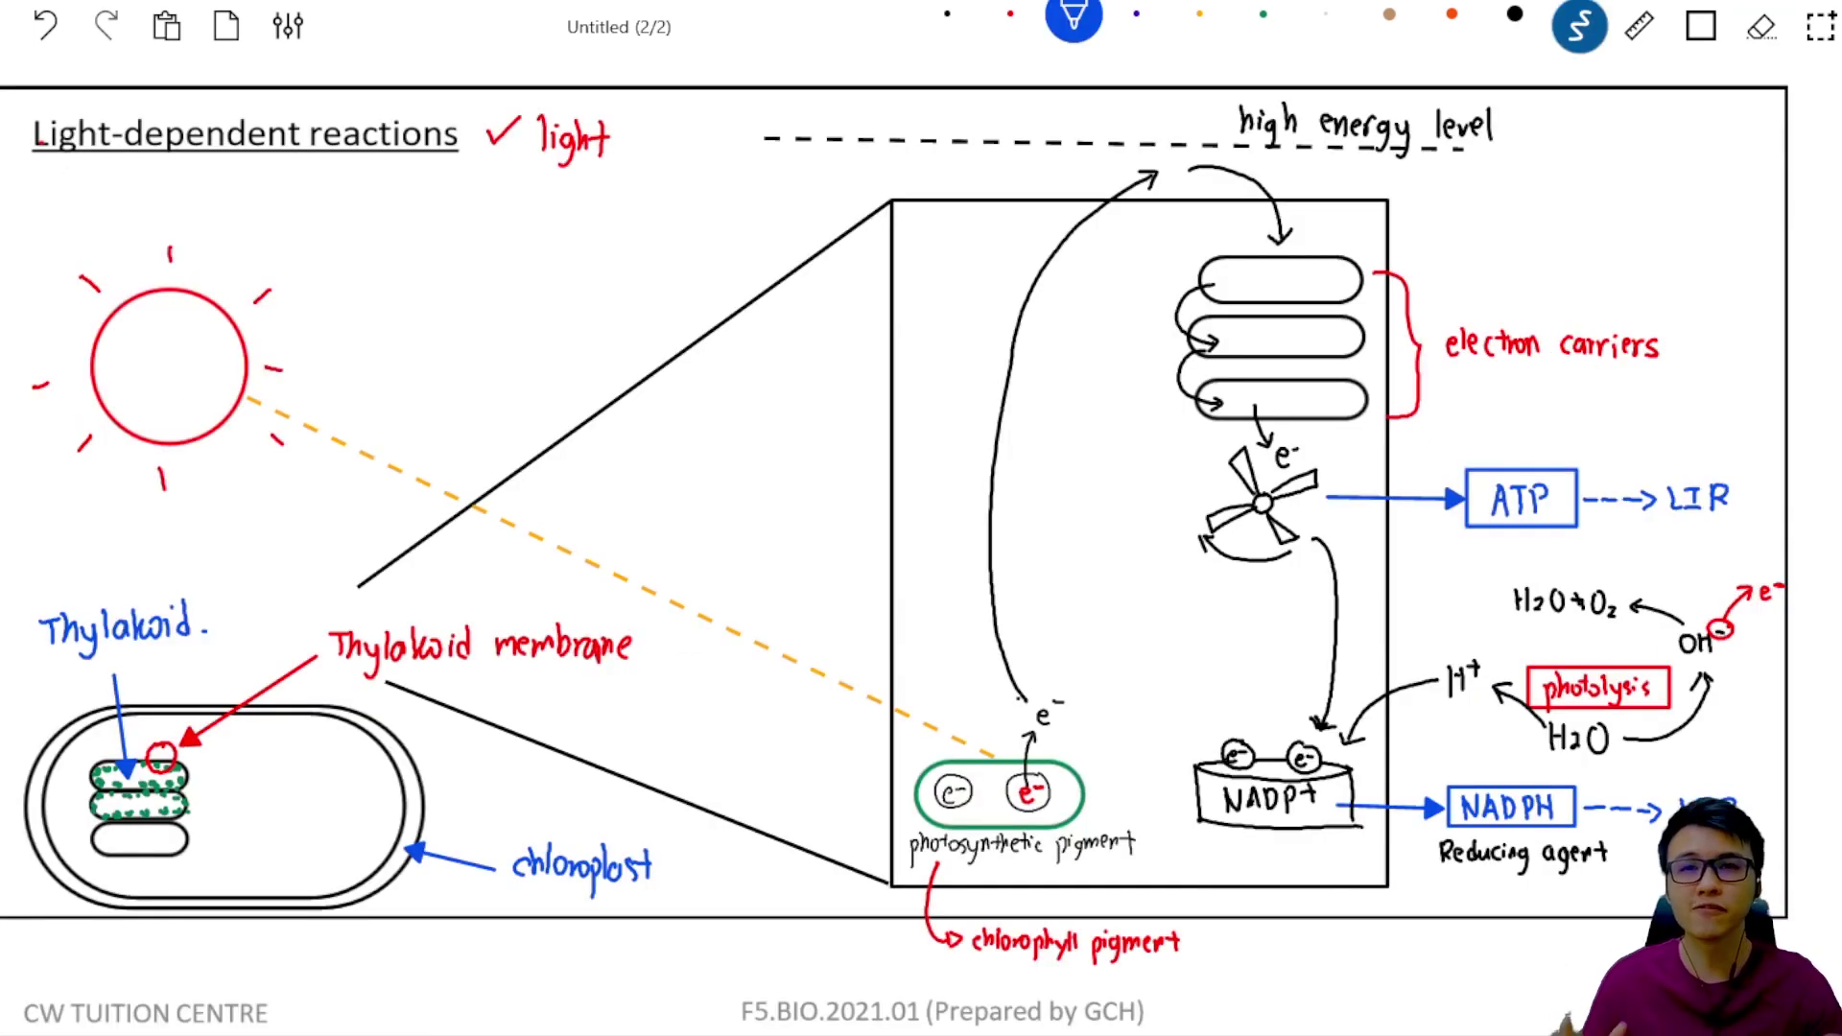